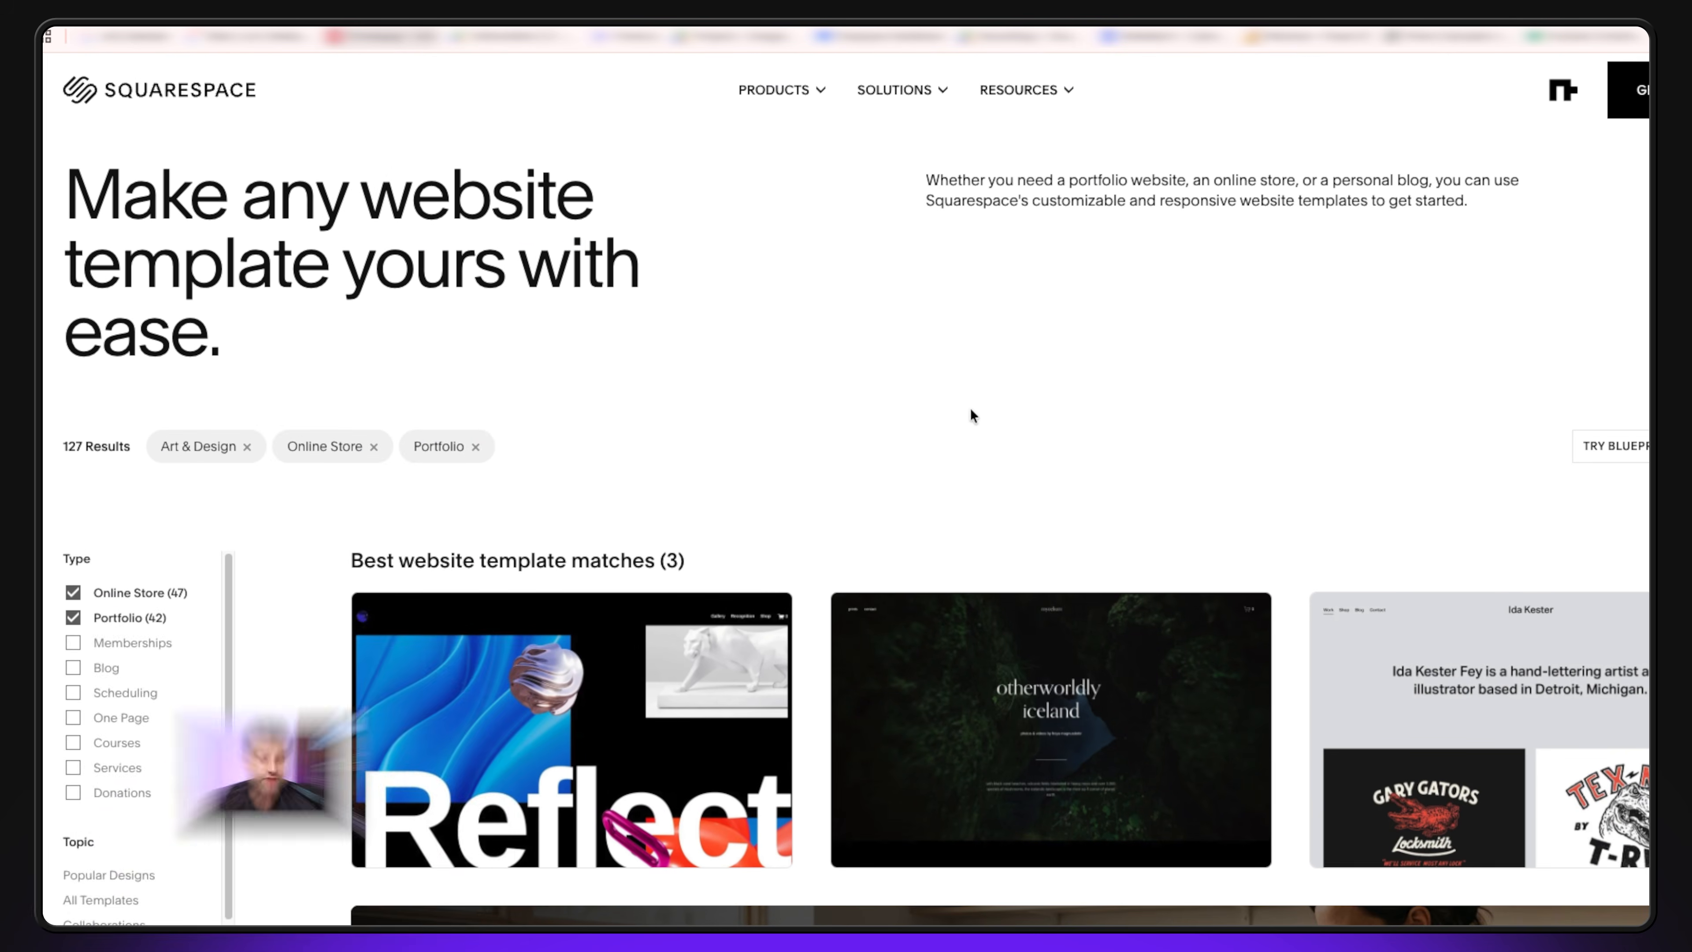
Browse the website templates filtered by Art & Design, Online Store and Portfolio
scroll(1212, 308, down, 1)
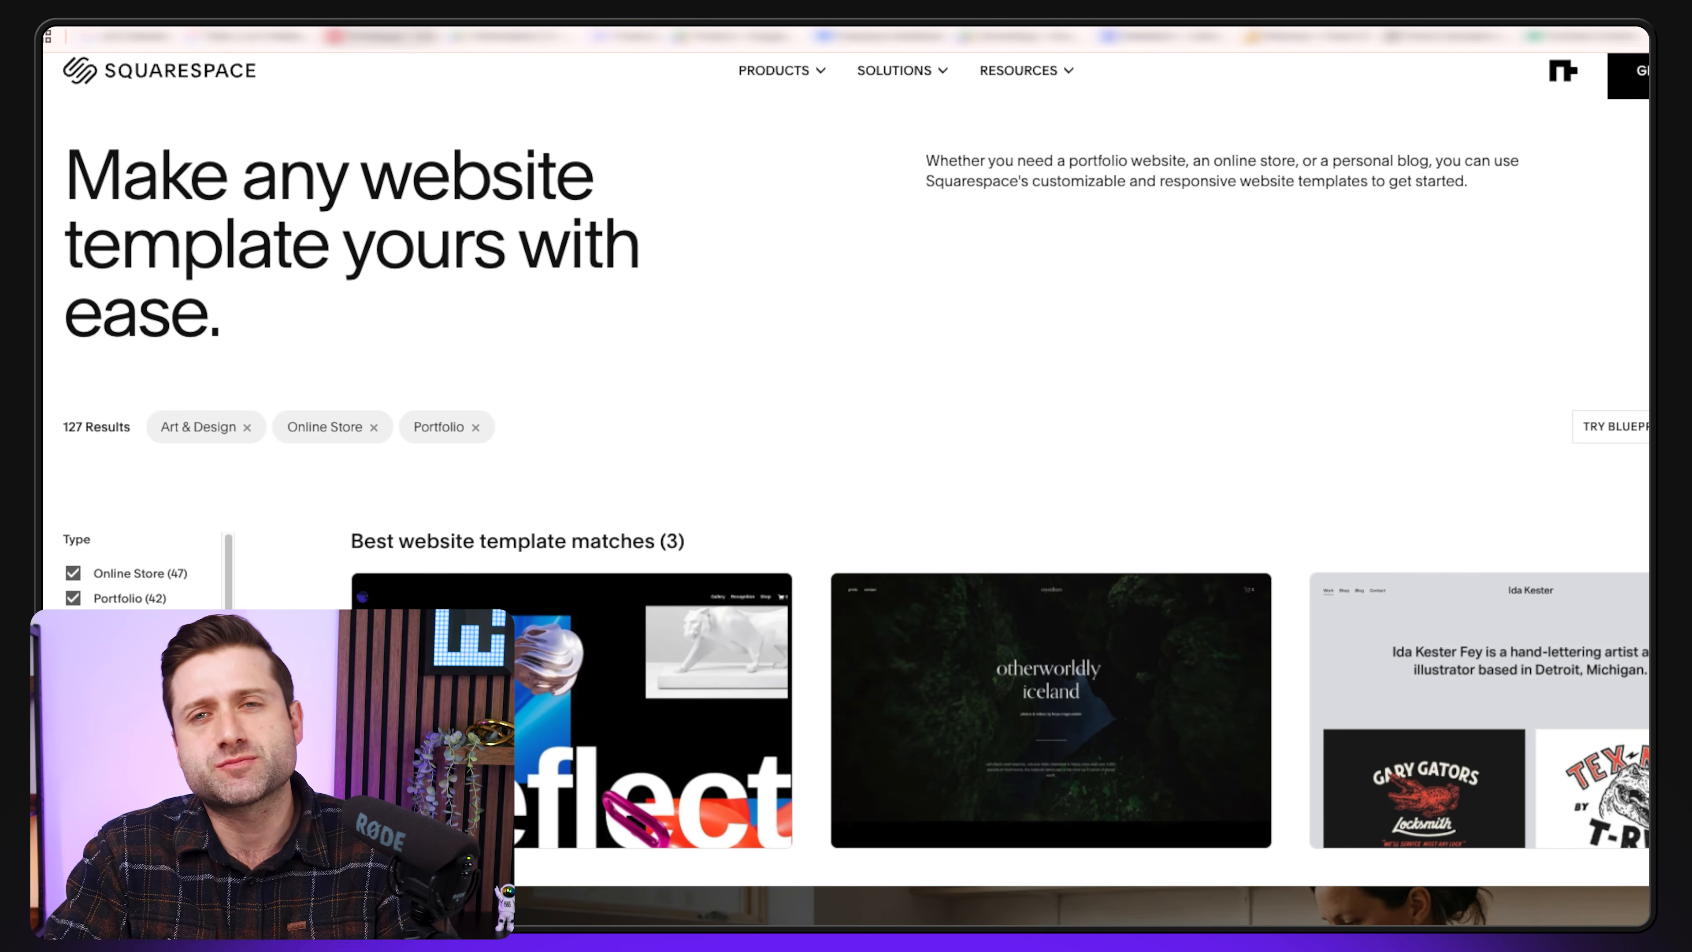
scroll(999, 533, down, 5)
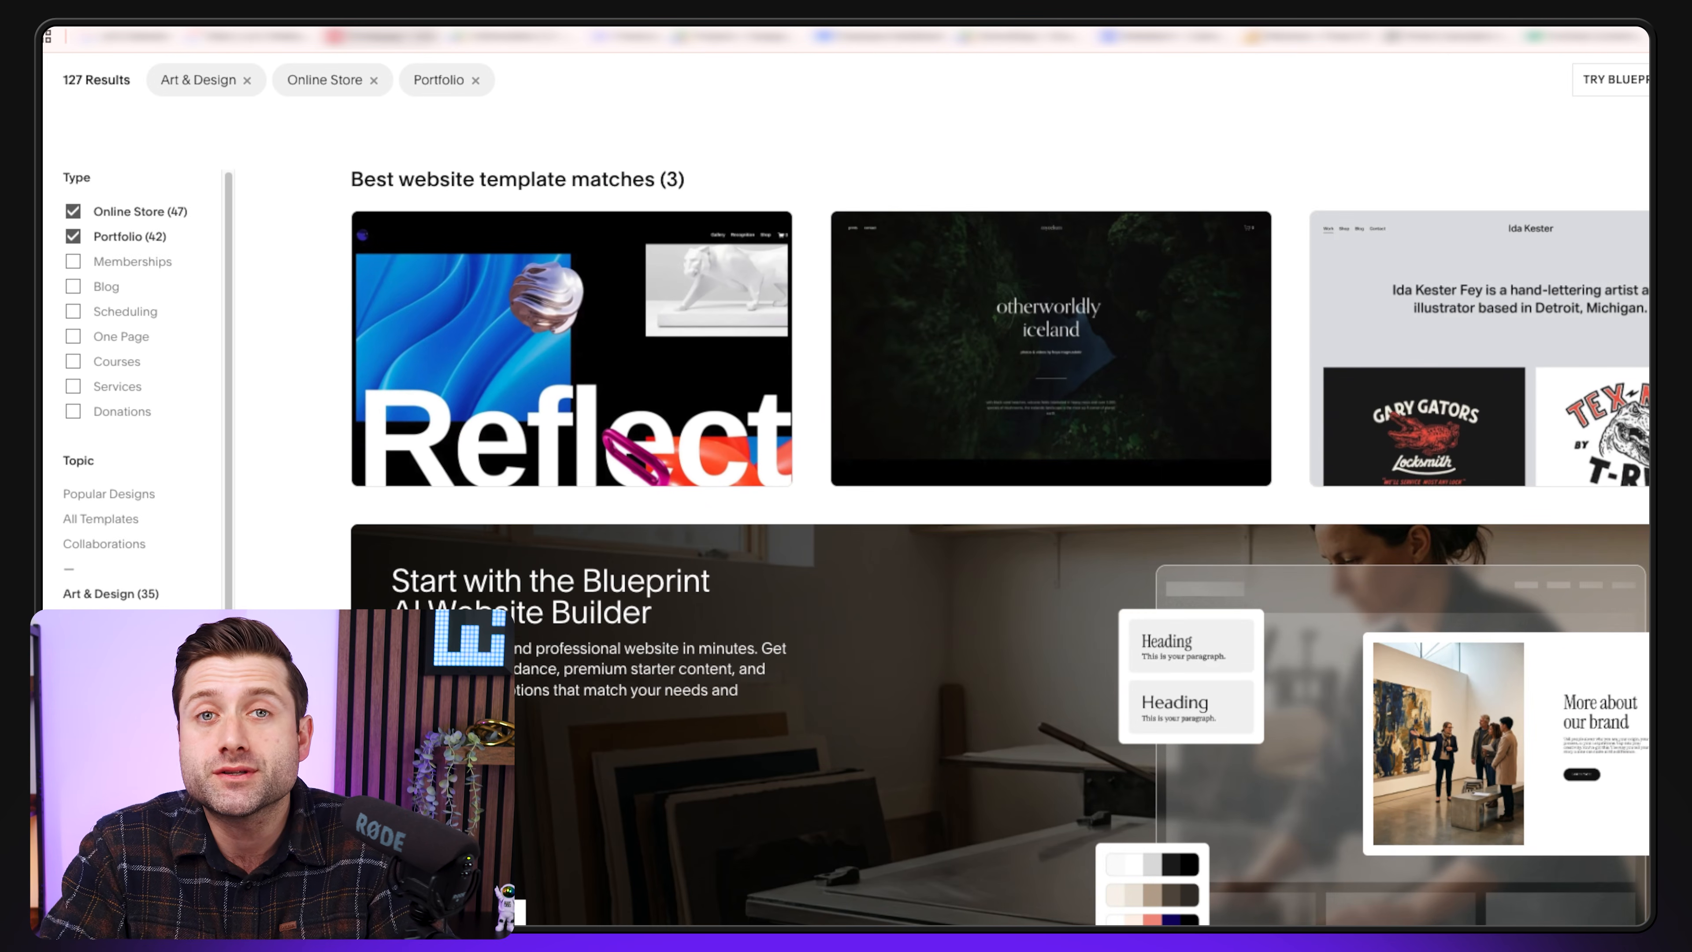
scroll(1000, 515, down, 3)
scroll(999, 533, down, 1)
scroll(1000, 515, down, 8)
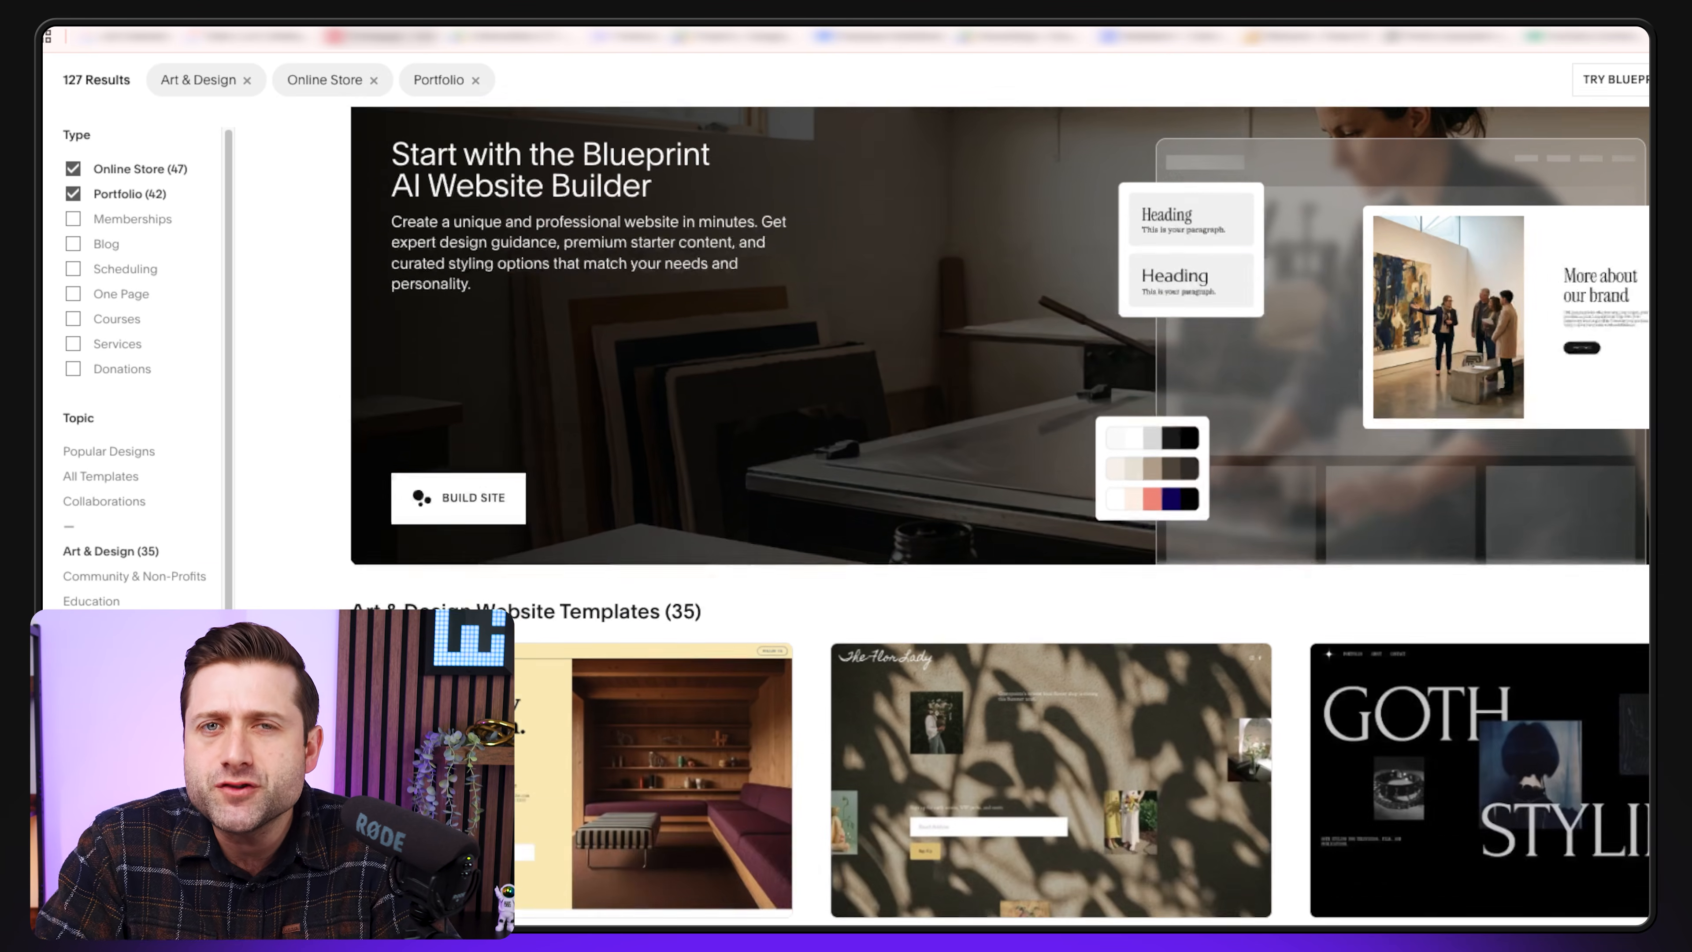
scroll(999, 515, down, 2)
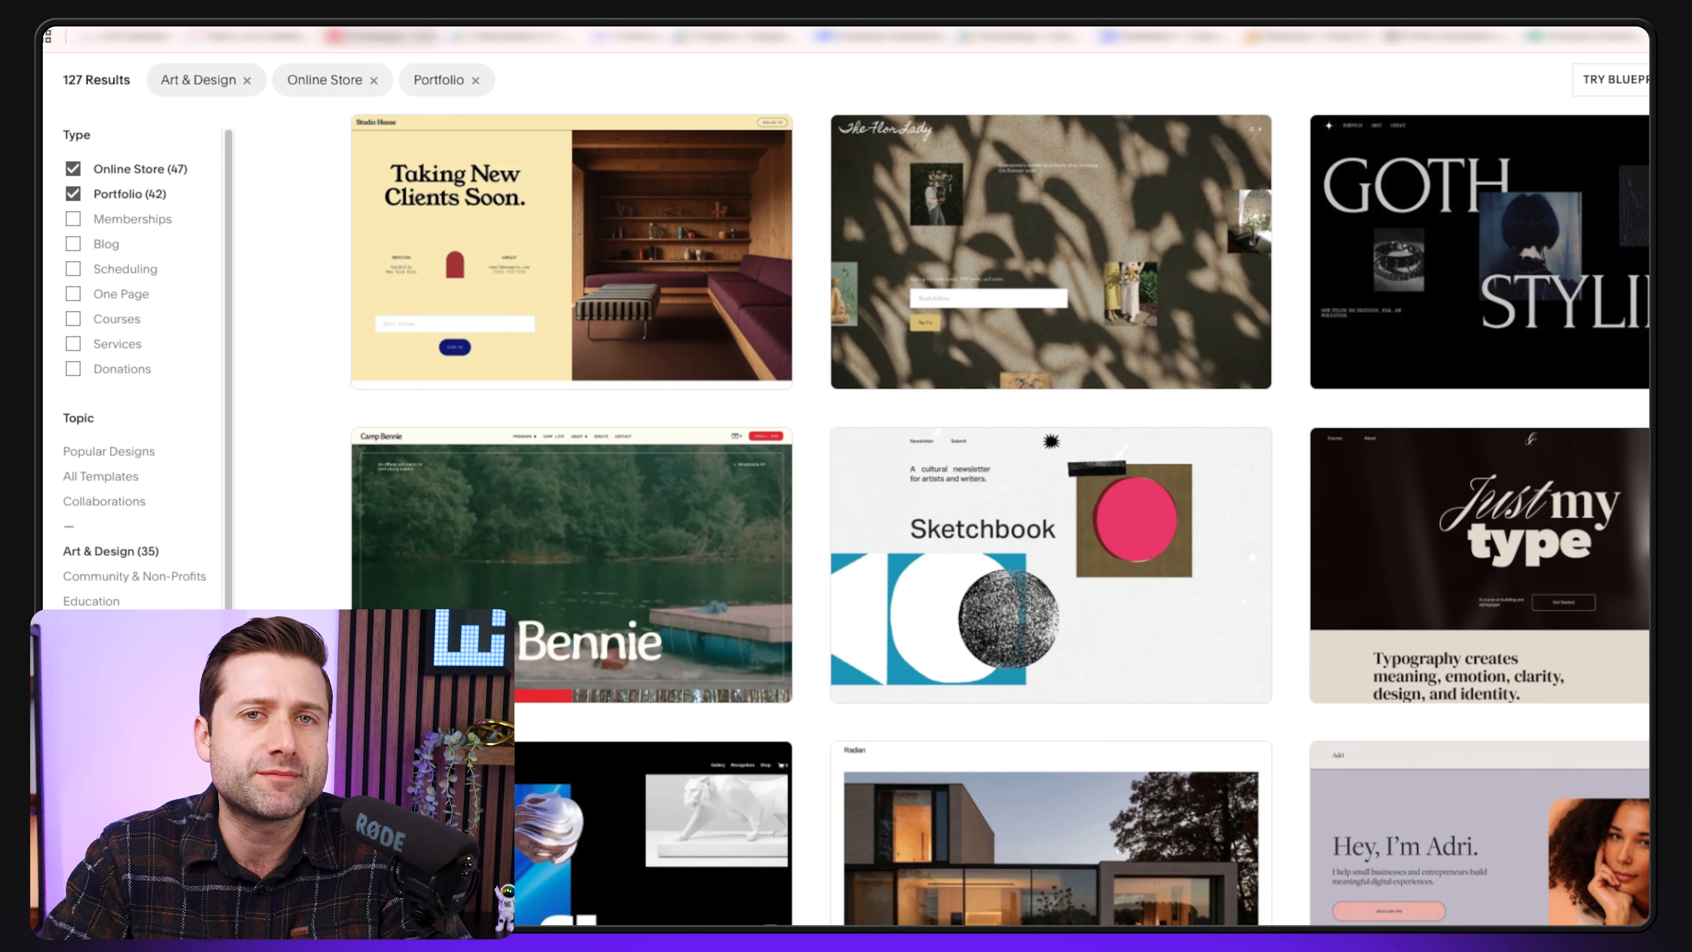
scroll(999, 515, up, 2)
scroll(1000, 515, down, 1)
scroll(1000, 515, down, 15)
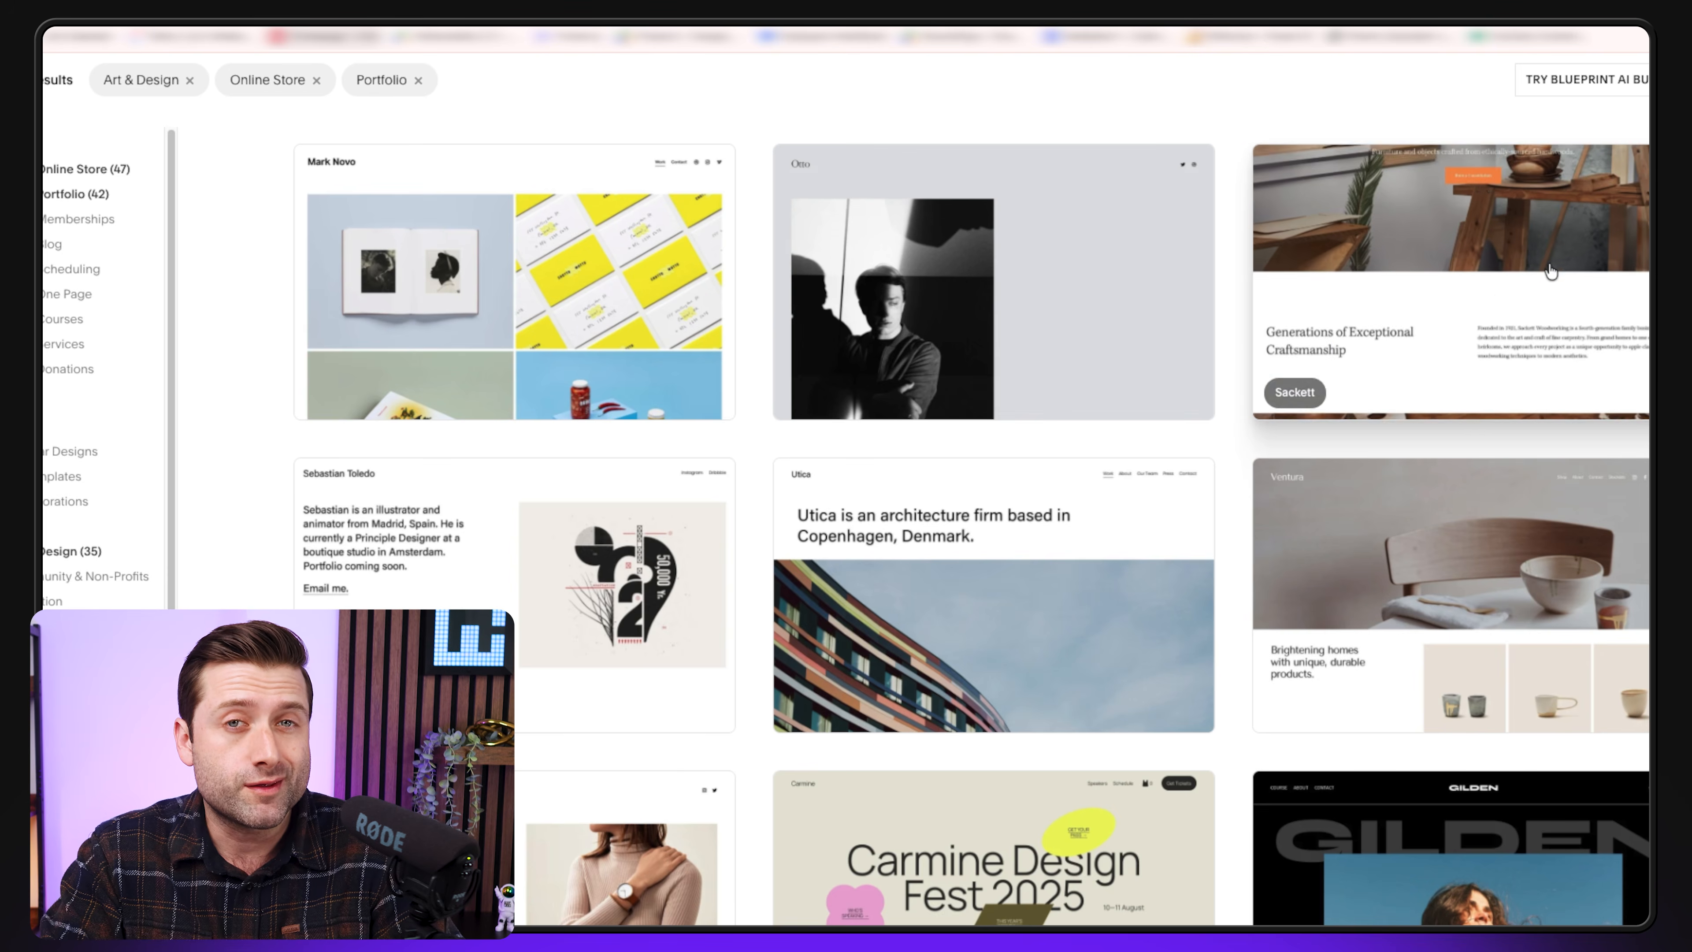
Preview the Sackett template and try several color palettes on it
click(1473, 269)
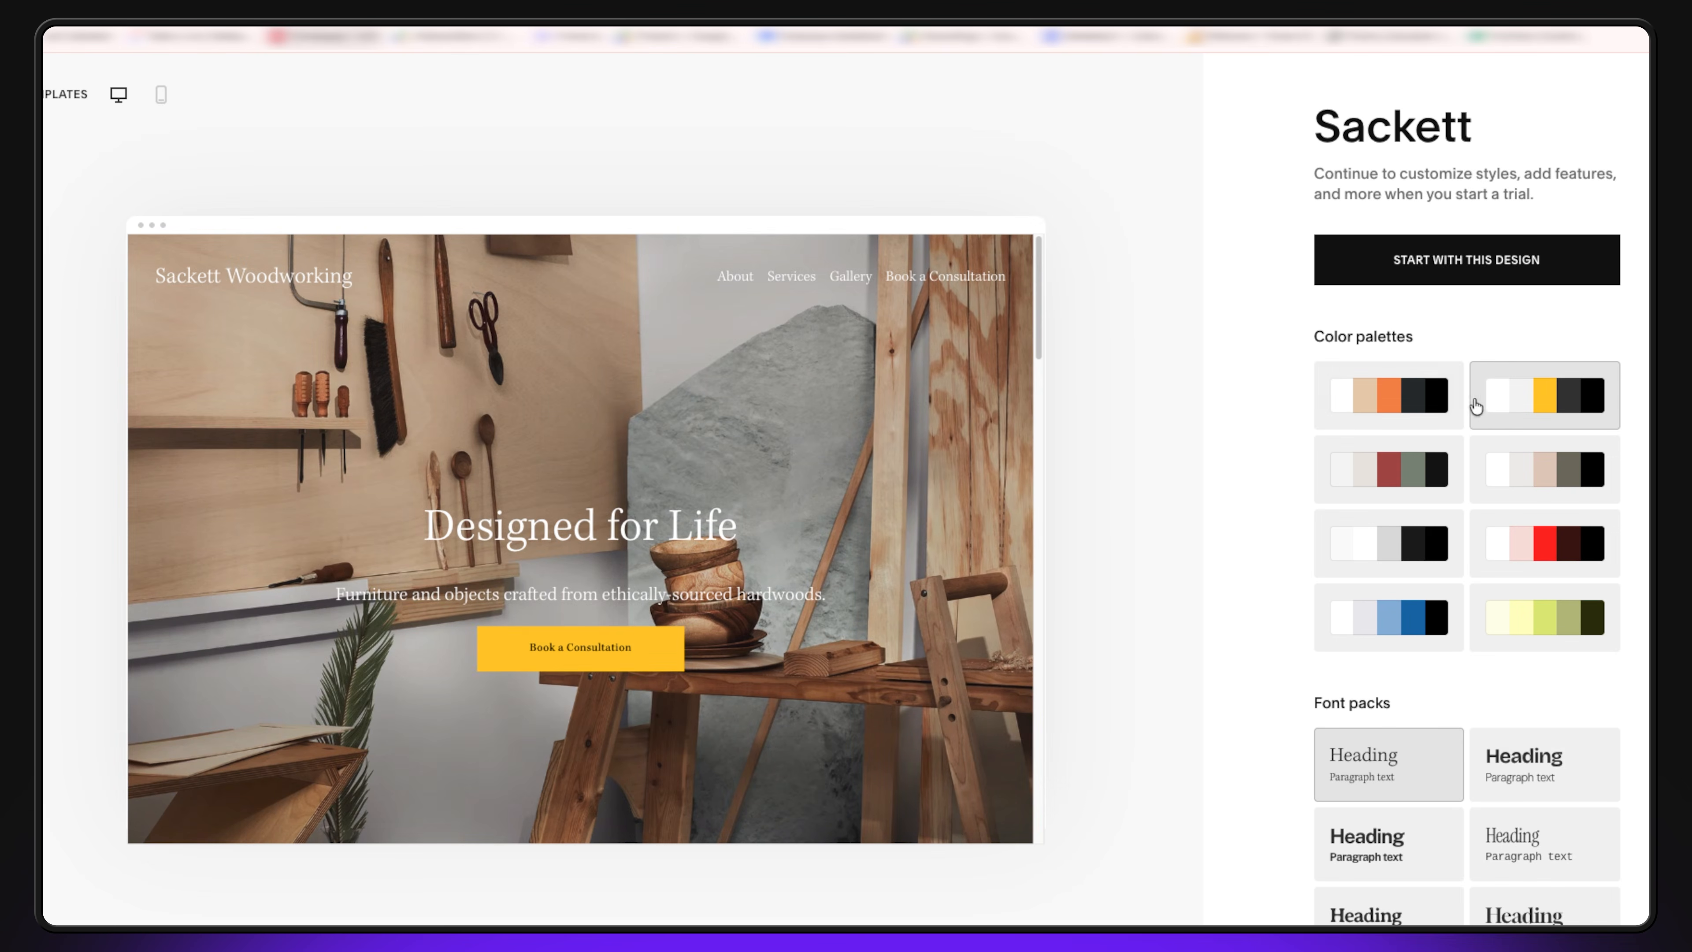
click(1417, 480)
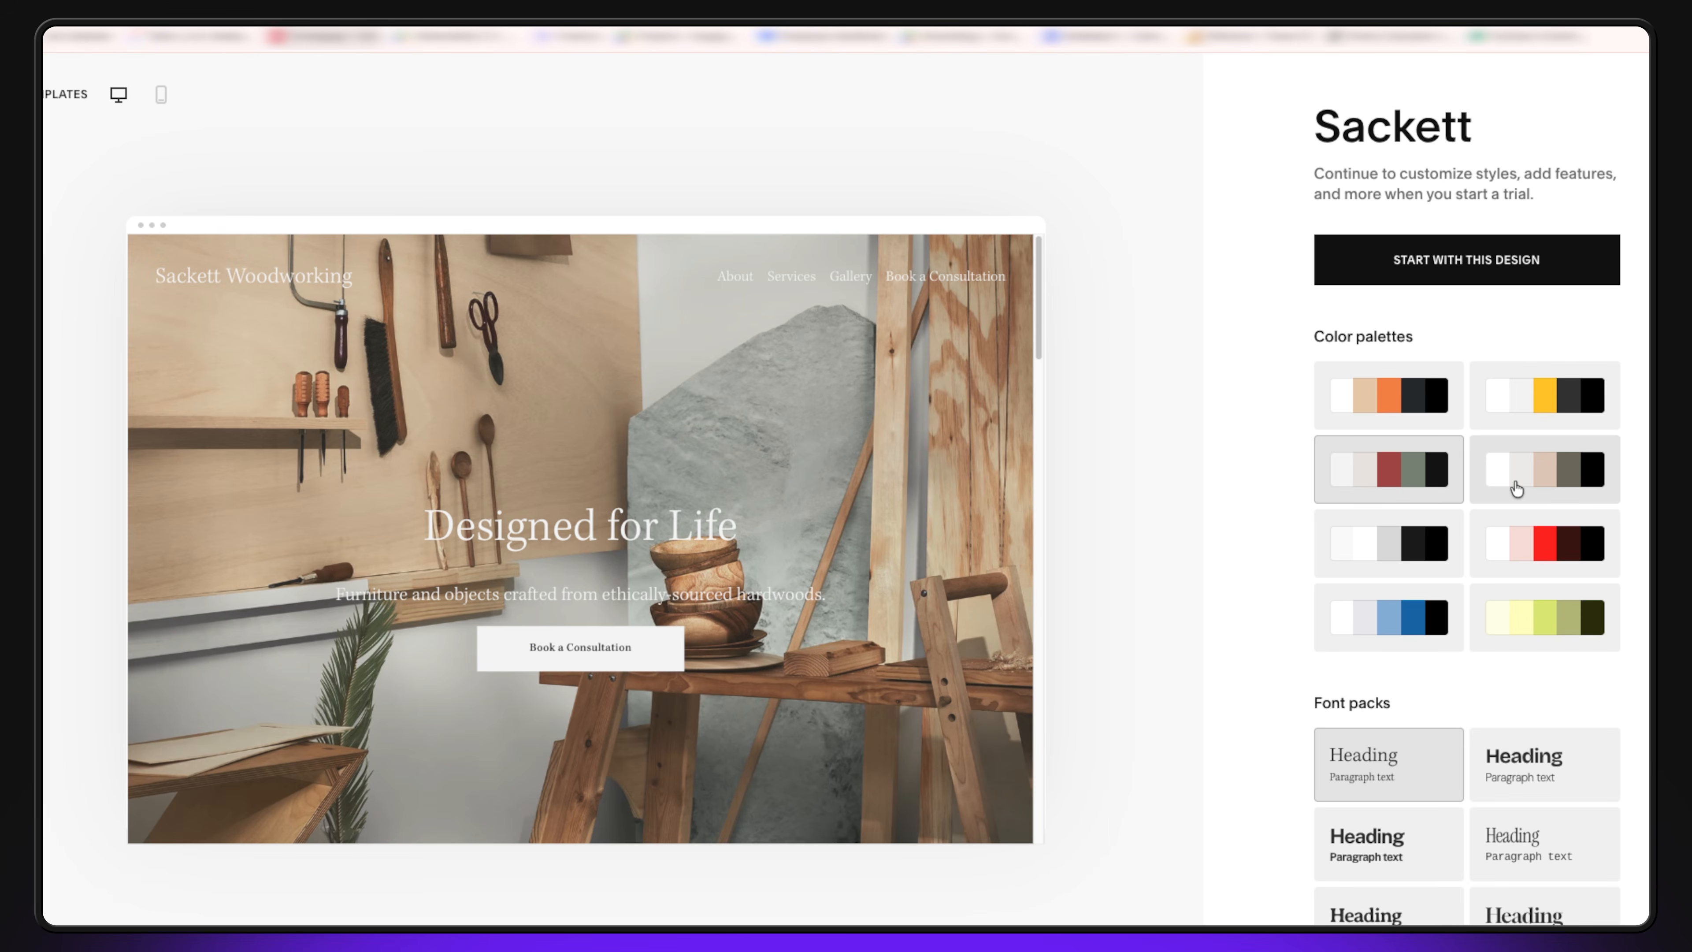
click(1426, 553)
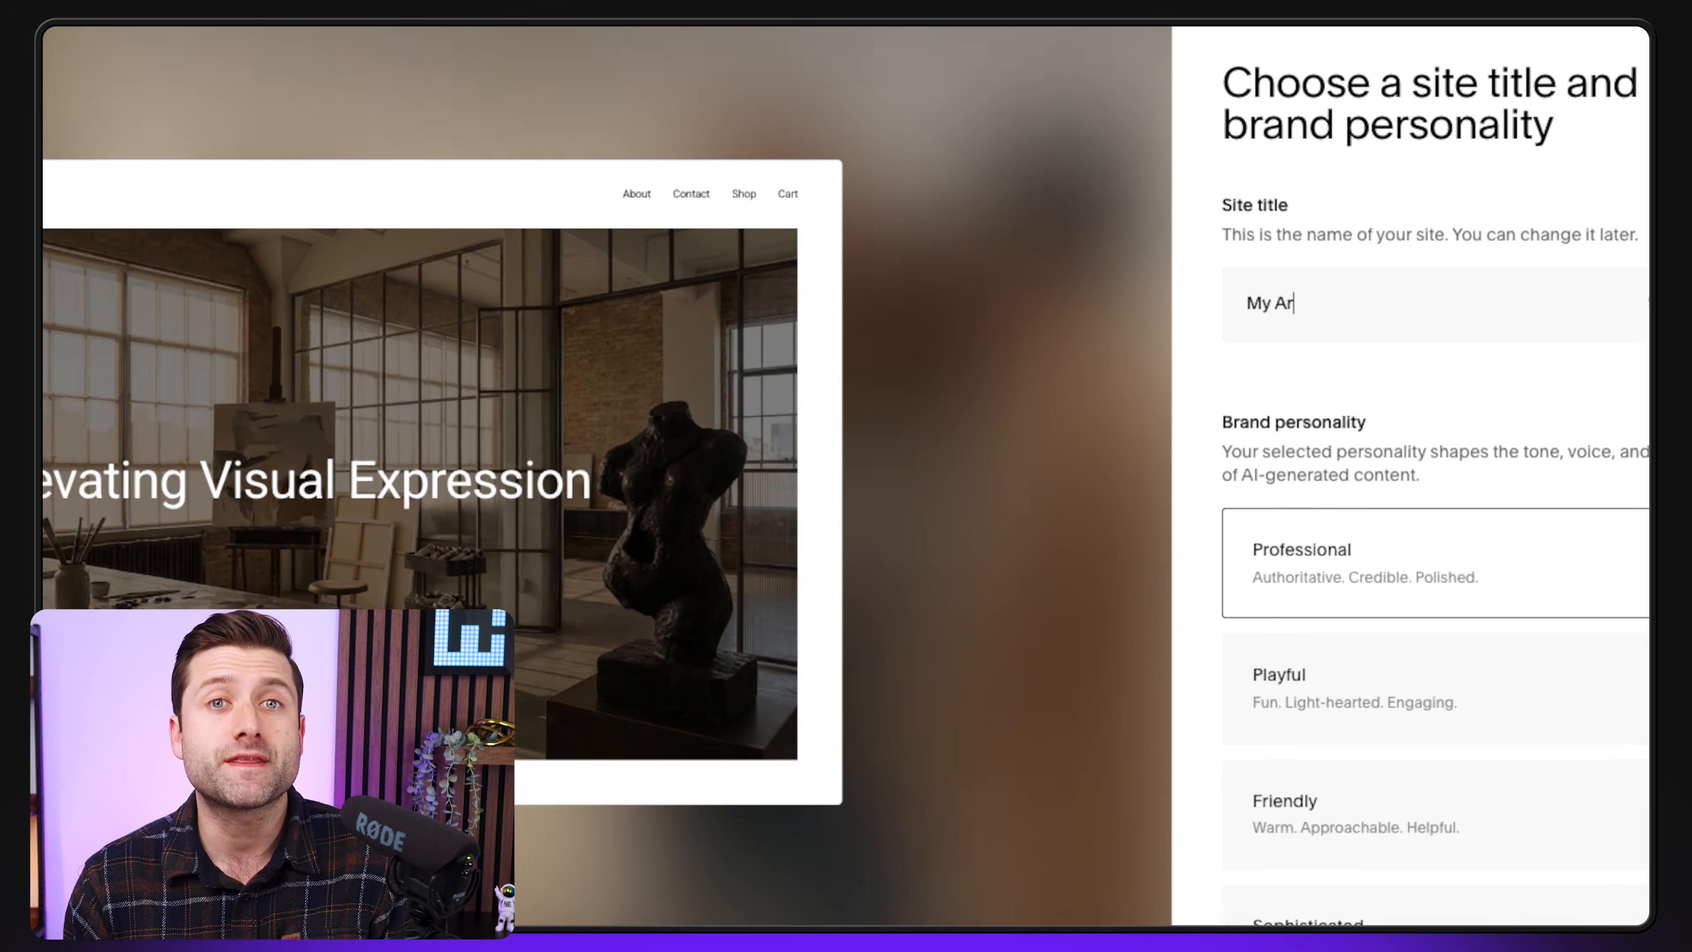
Enter My Artsy website as the site title and choose the Sophisticated brand personality
text(rts)
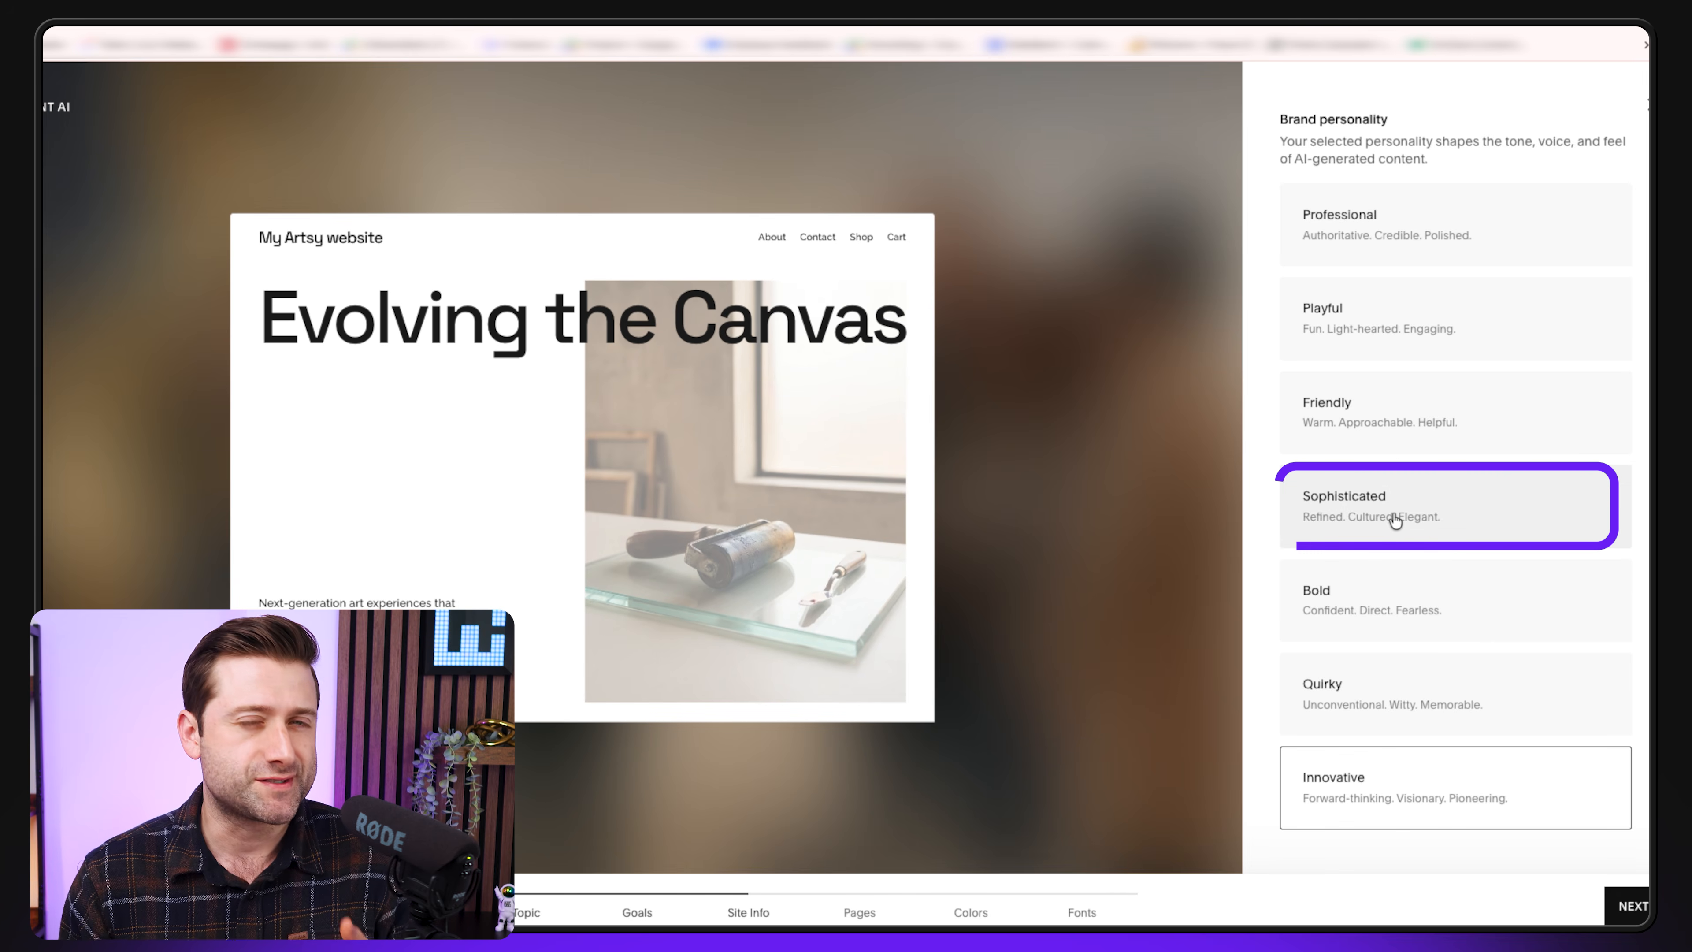
click(1395, 520)
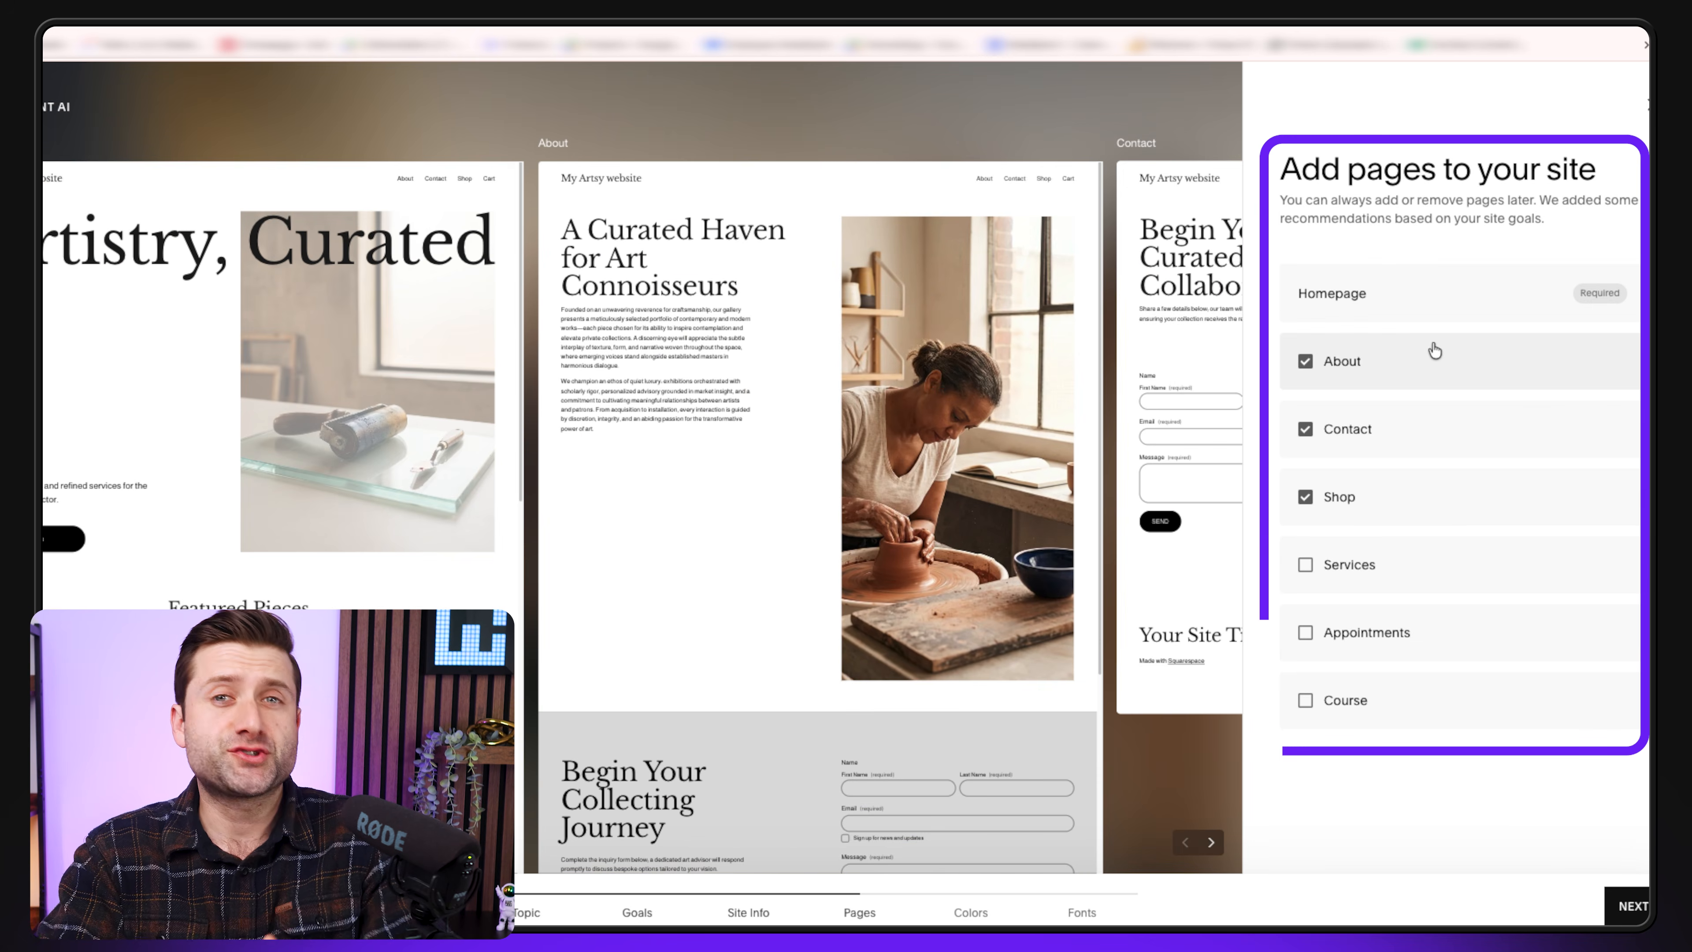
Add the Services, Course and Appointments pages to the site and continue to the color palettes
click(1305, 565)
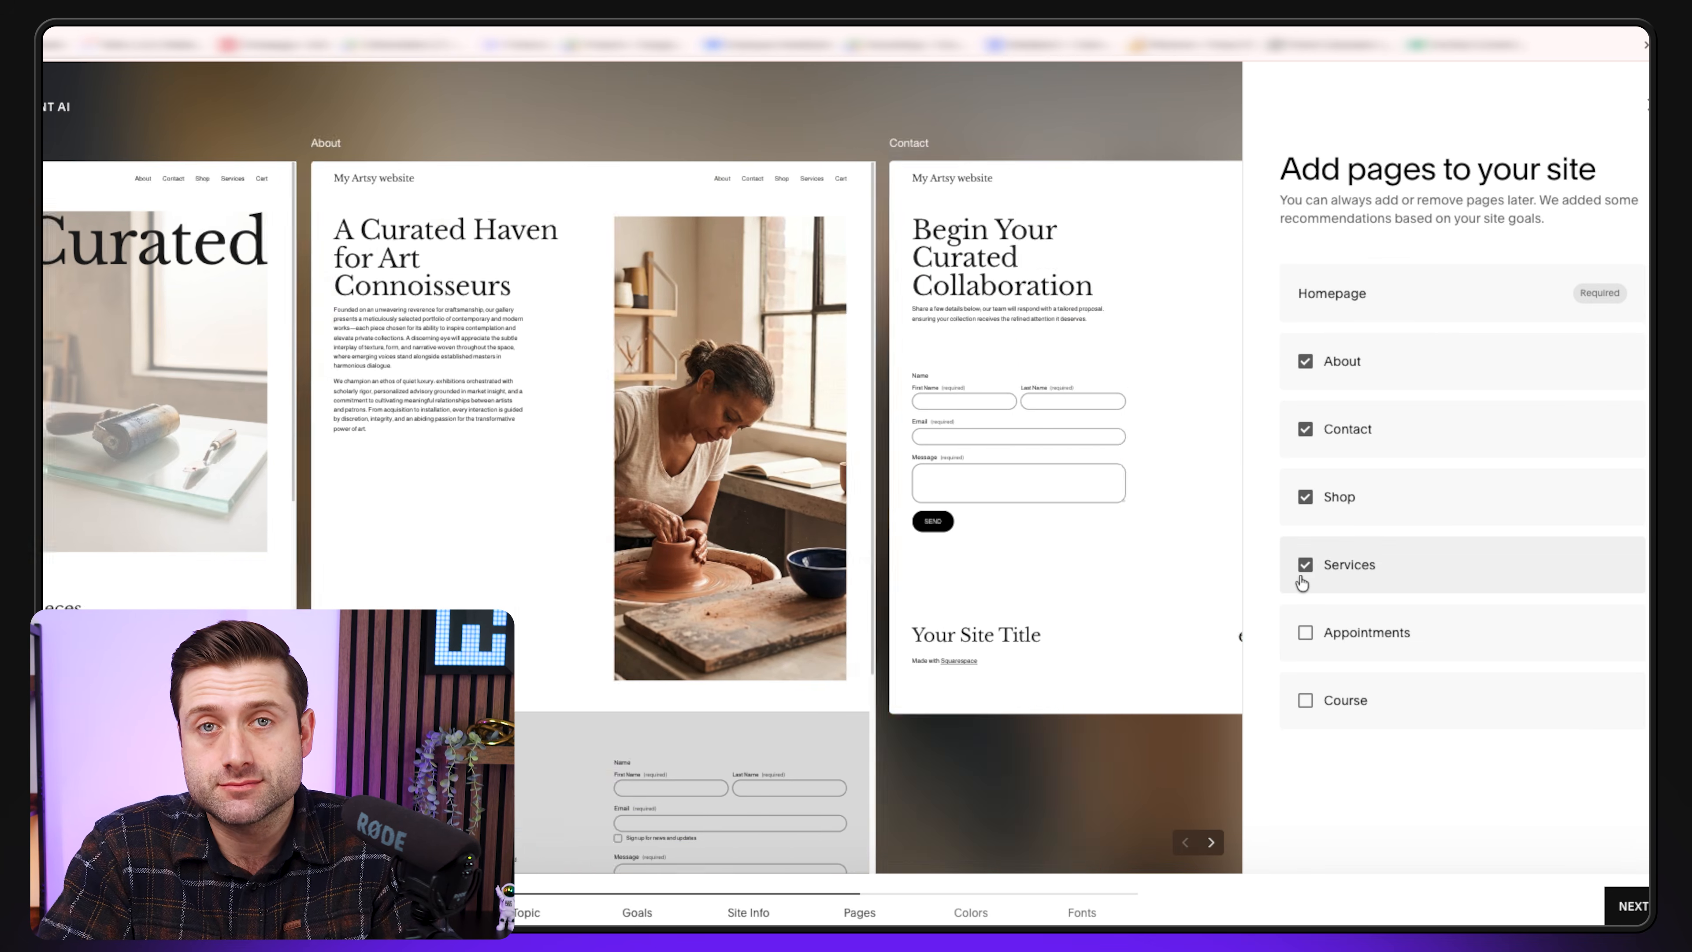
click(1305, 699)
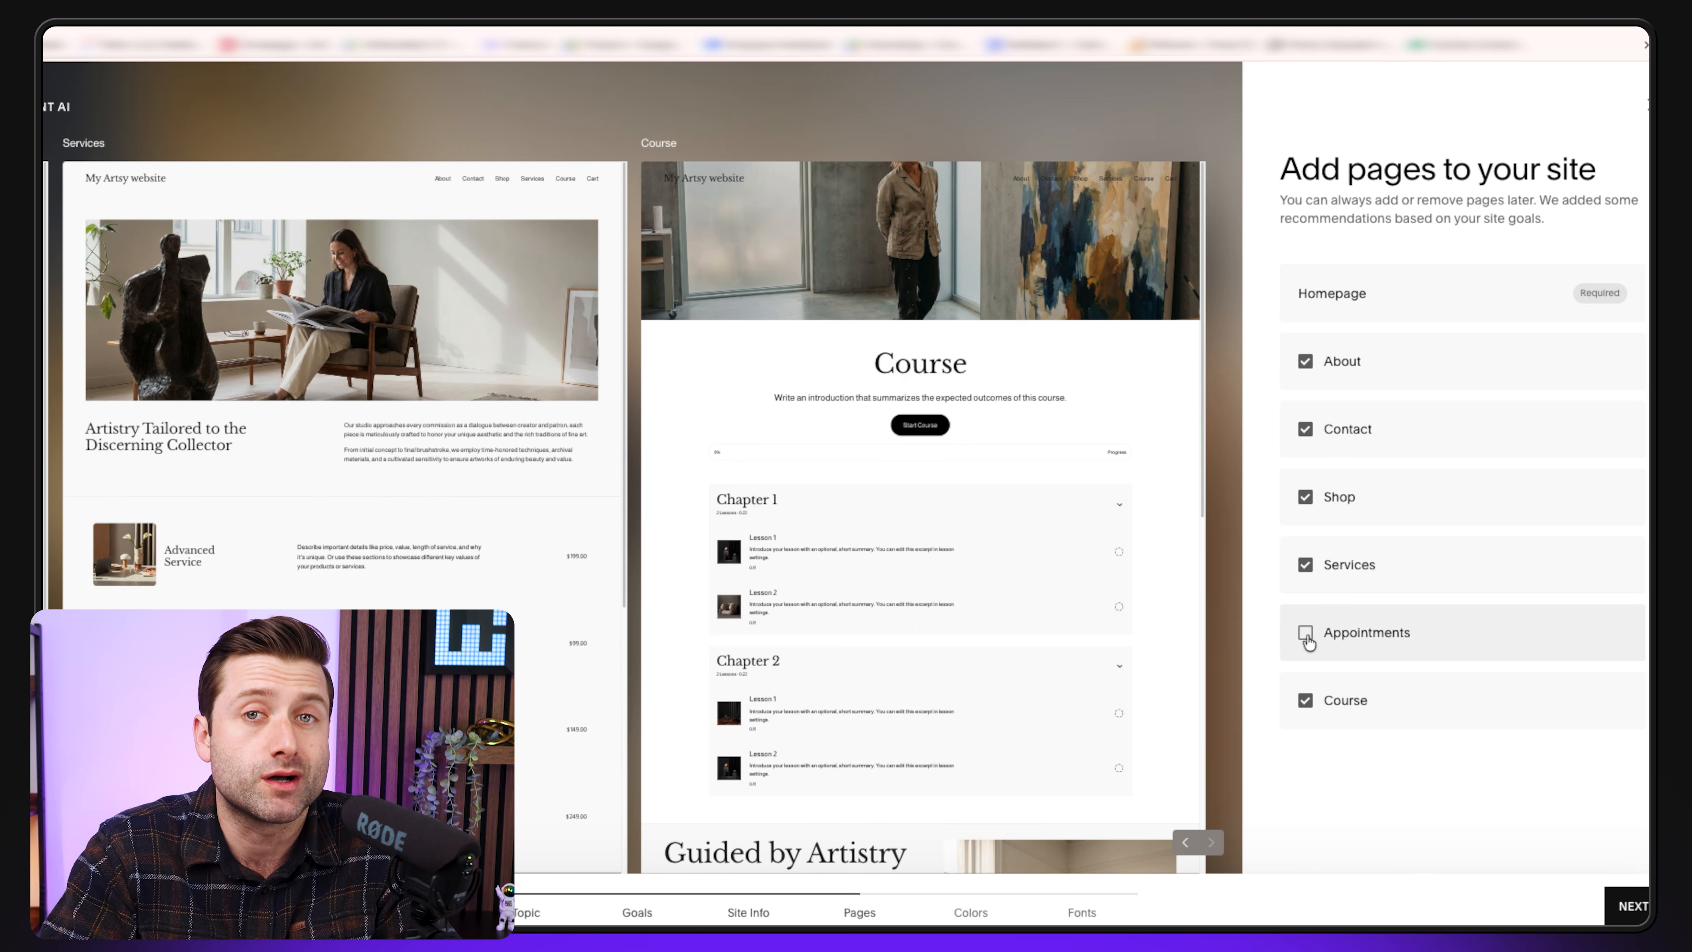
click(1306, 637)
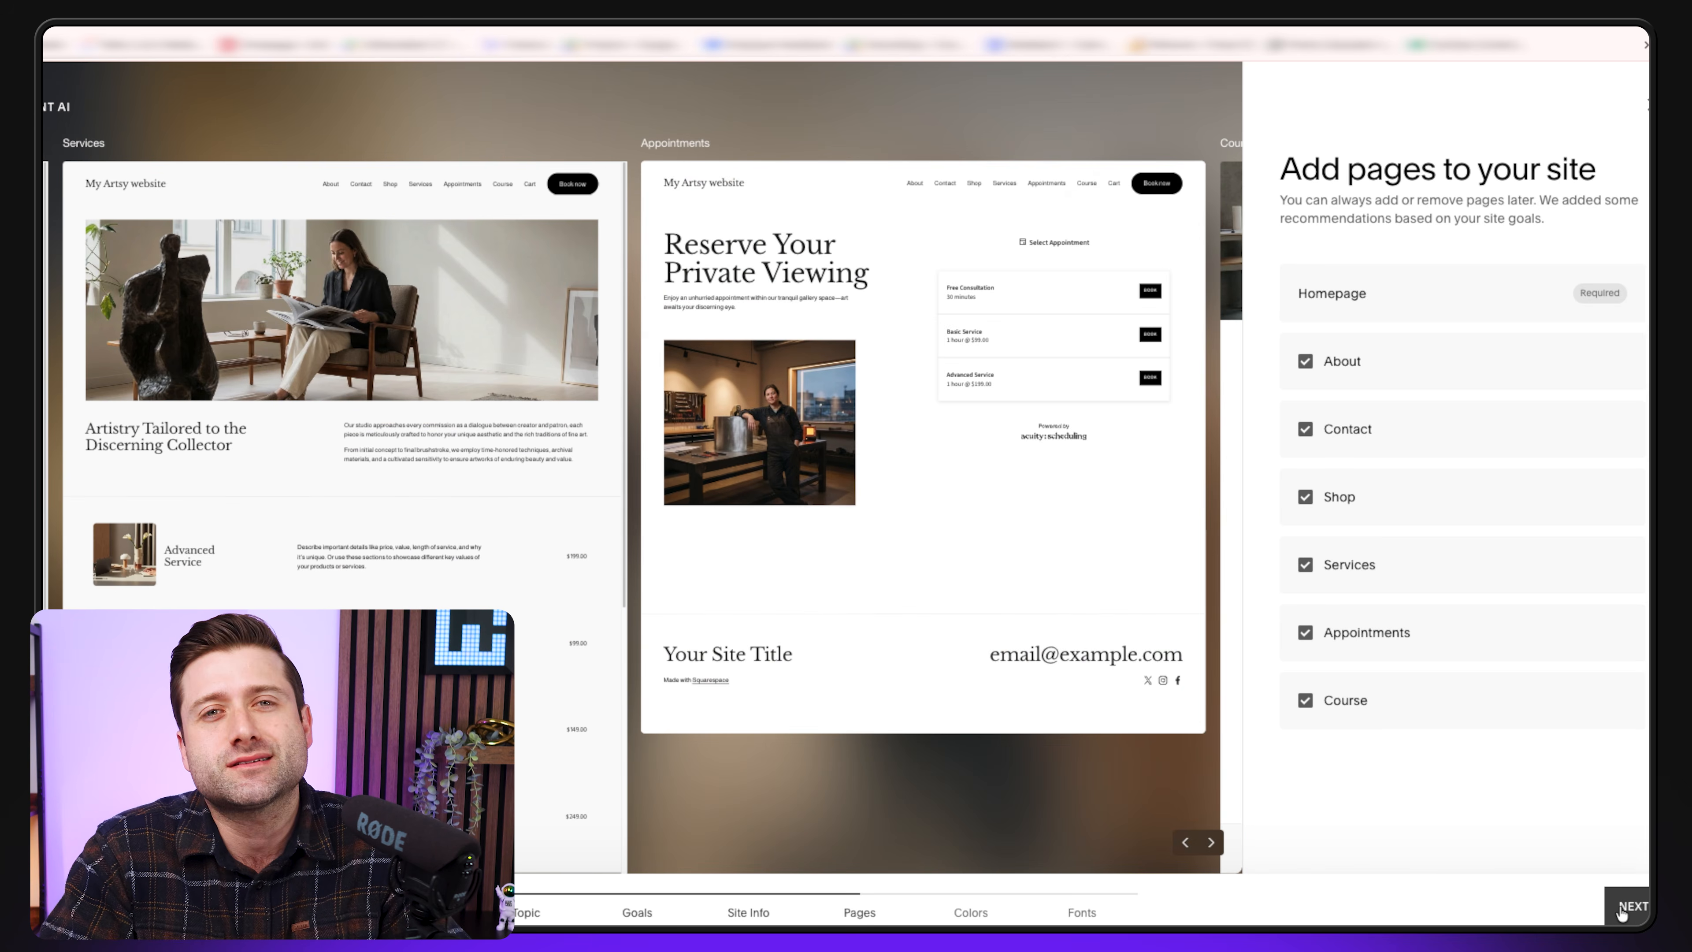
click(1622, 910)
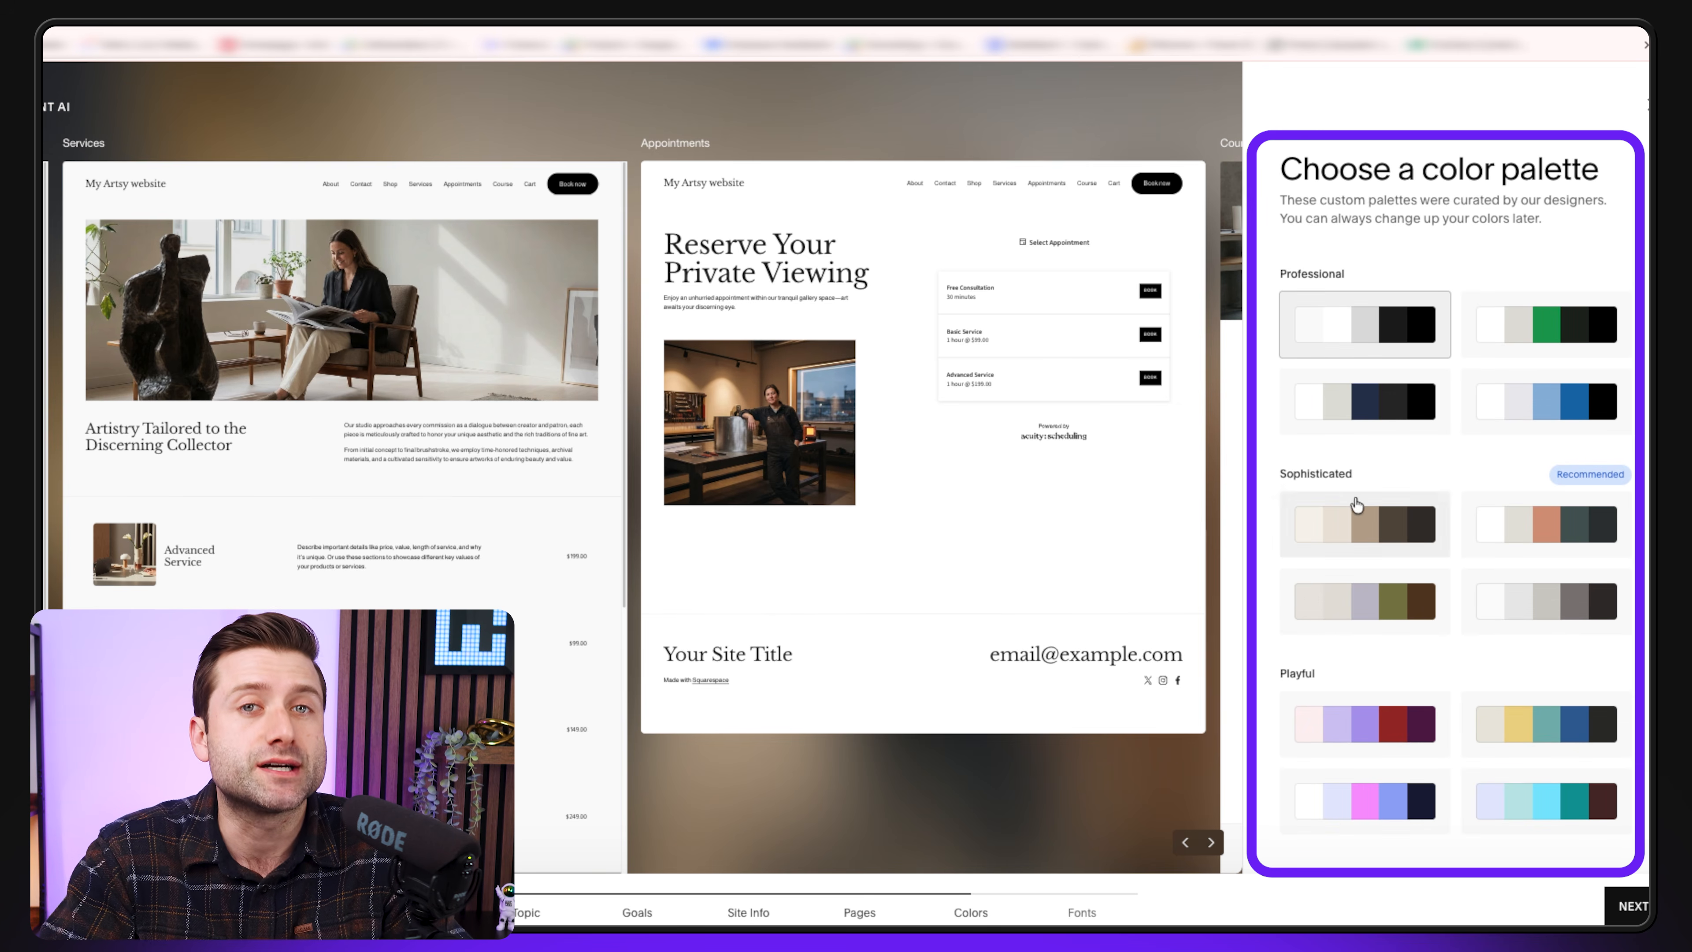
Try the navy and blue Professional palettes and the Sophisticated ones, settling on the Sophisticated white-to-grey palette
click(1370, 428)
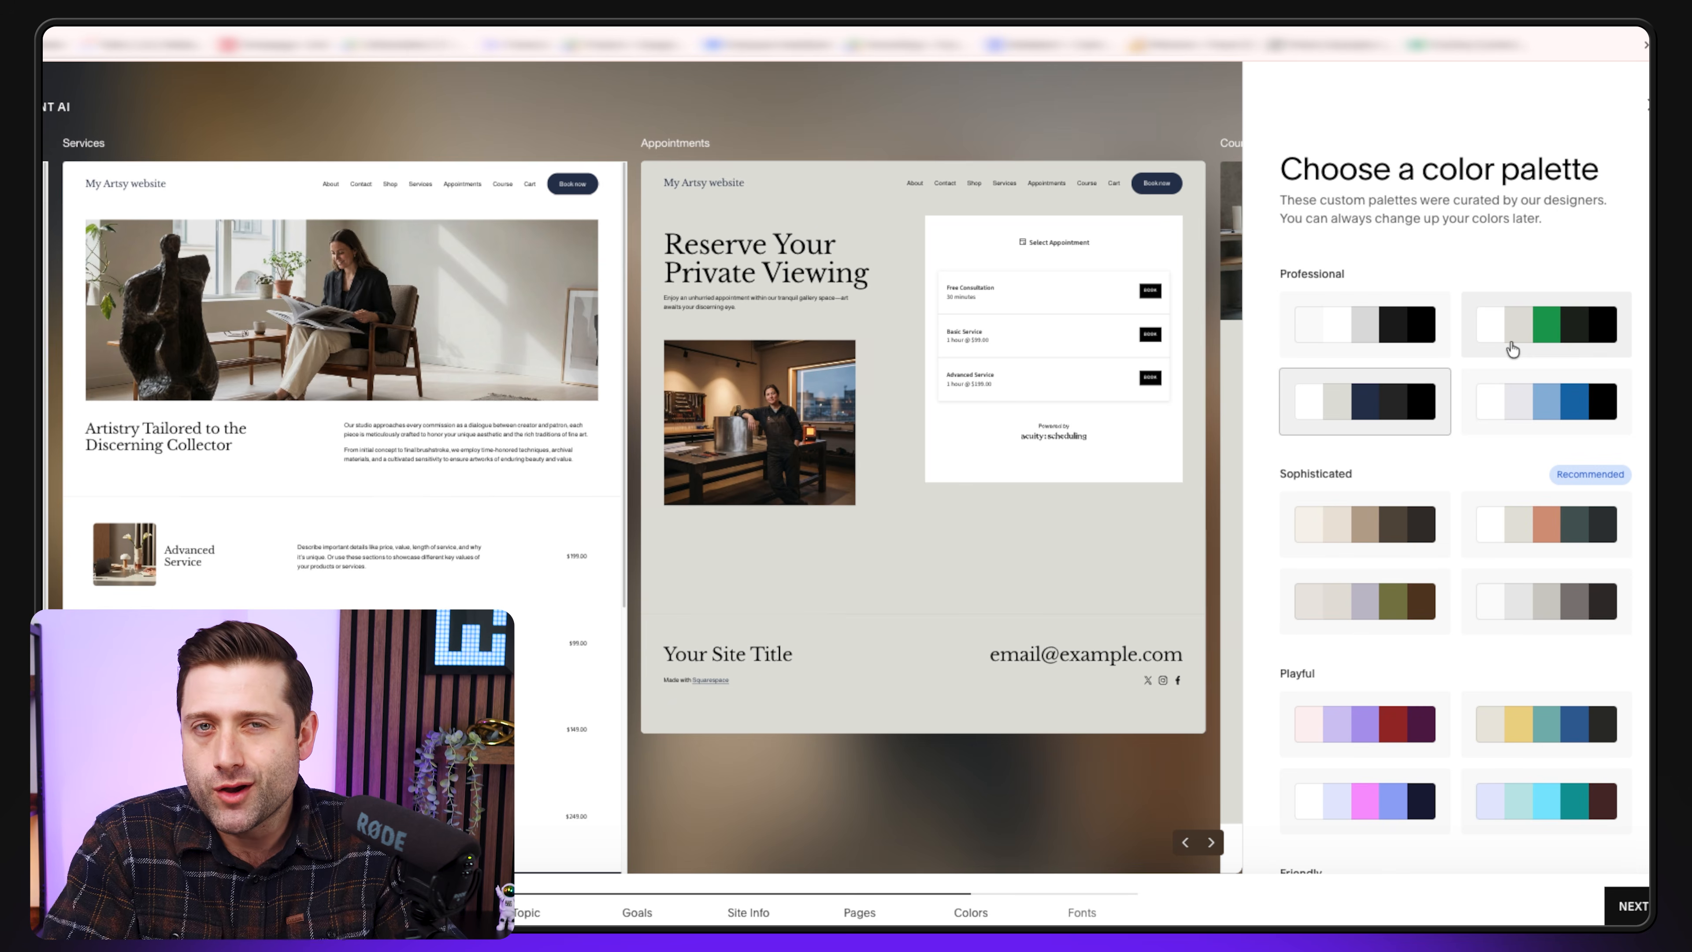
click(1553, 404)
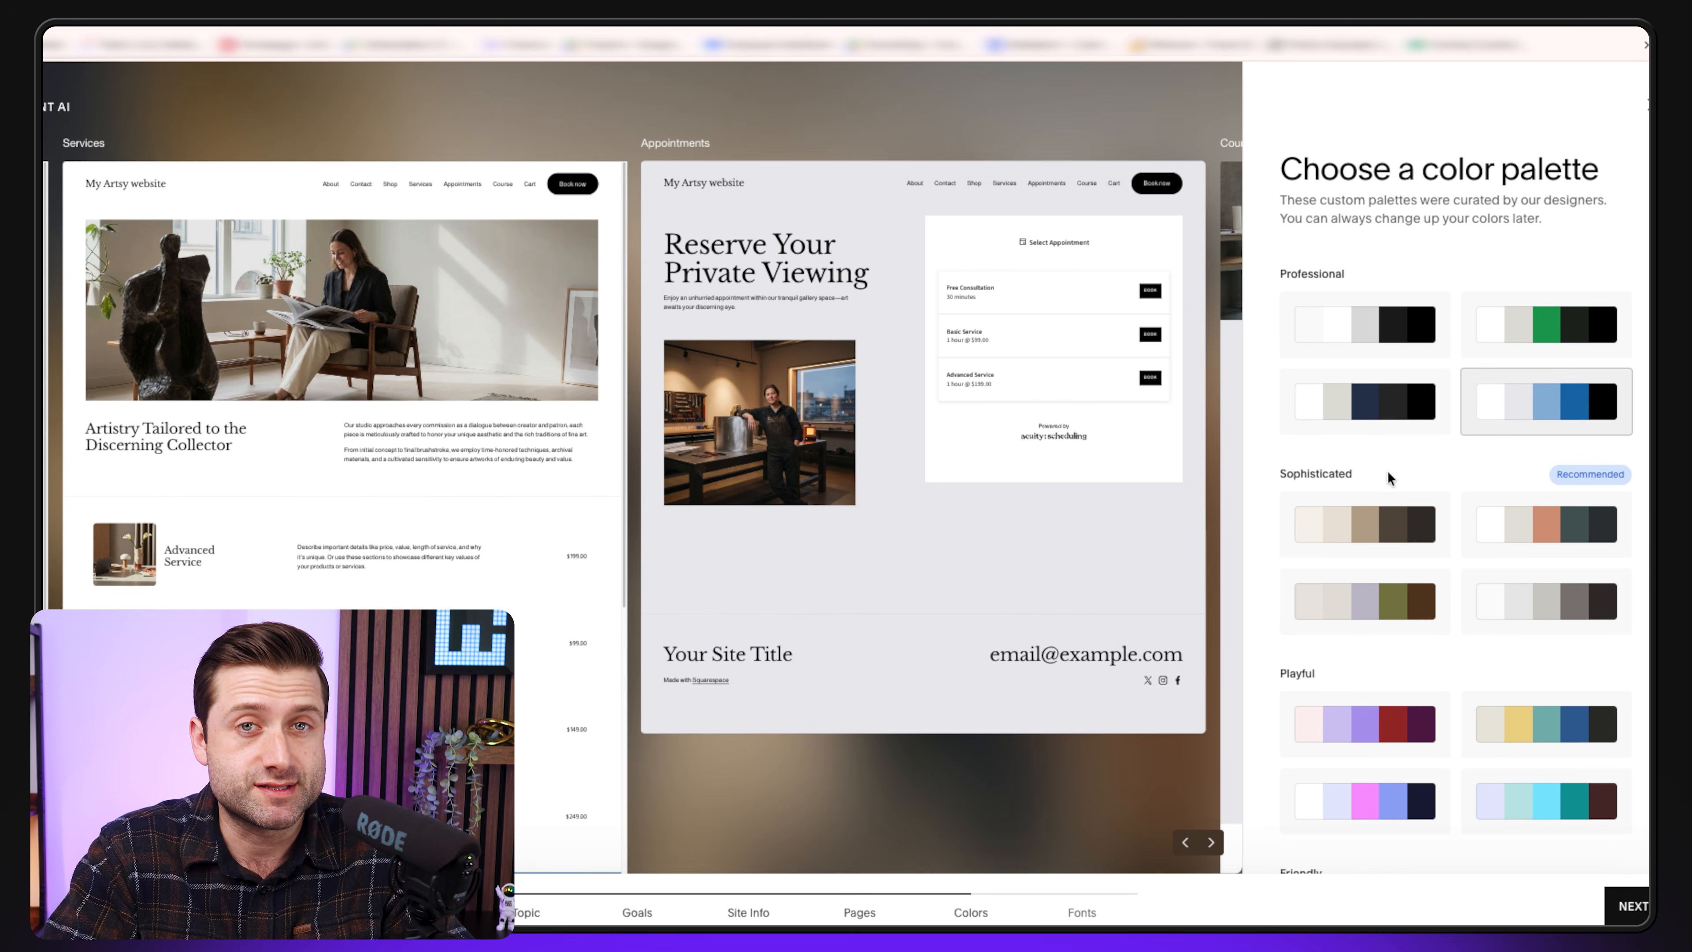
click(1371, 530)
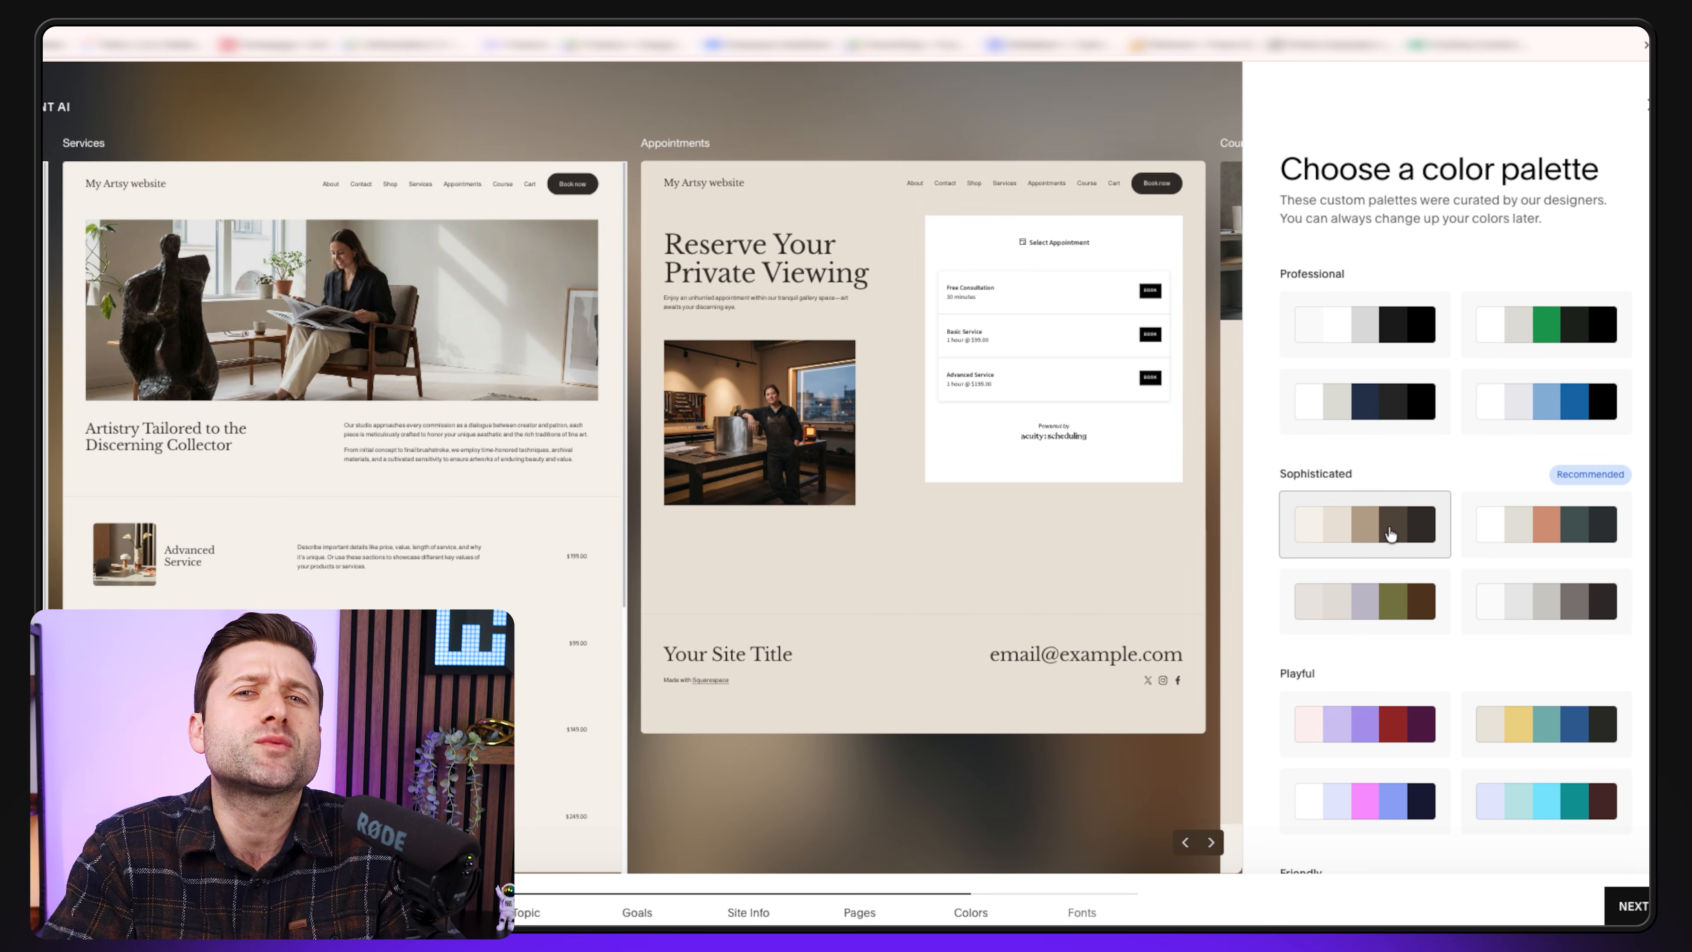
click(1492, 542)
click(1513, 602)
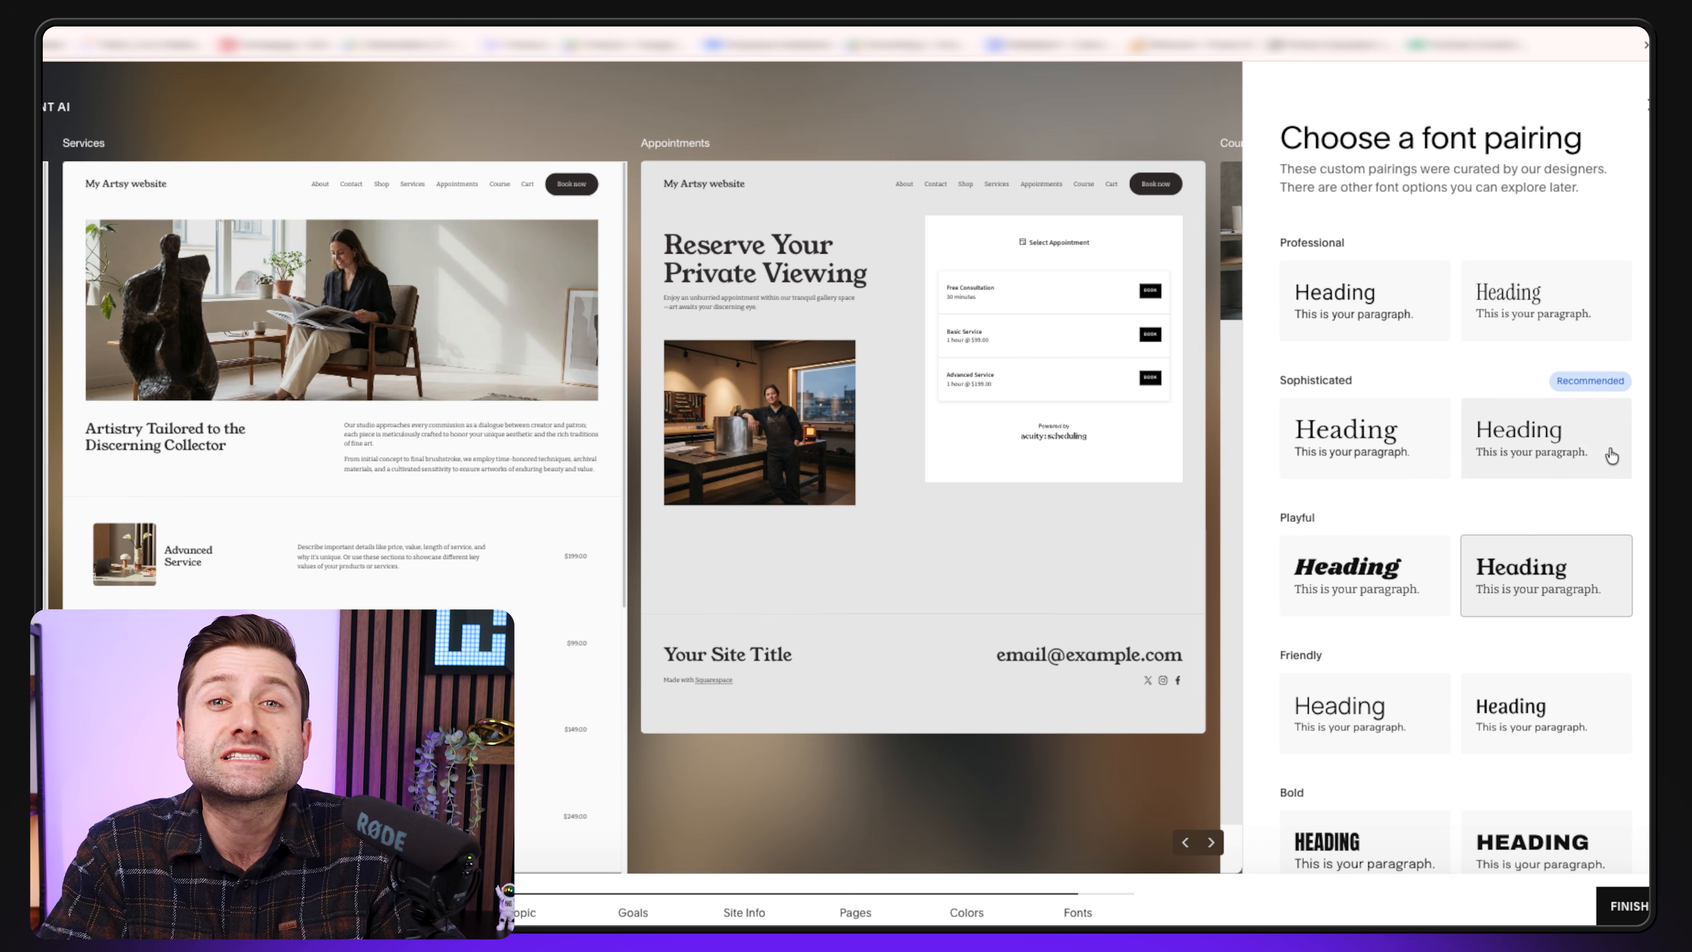
Choose the second Sophisticated font pairing and finish the site setup
click(1558, 459)
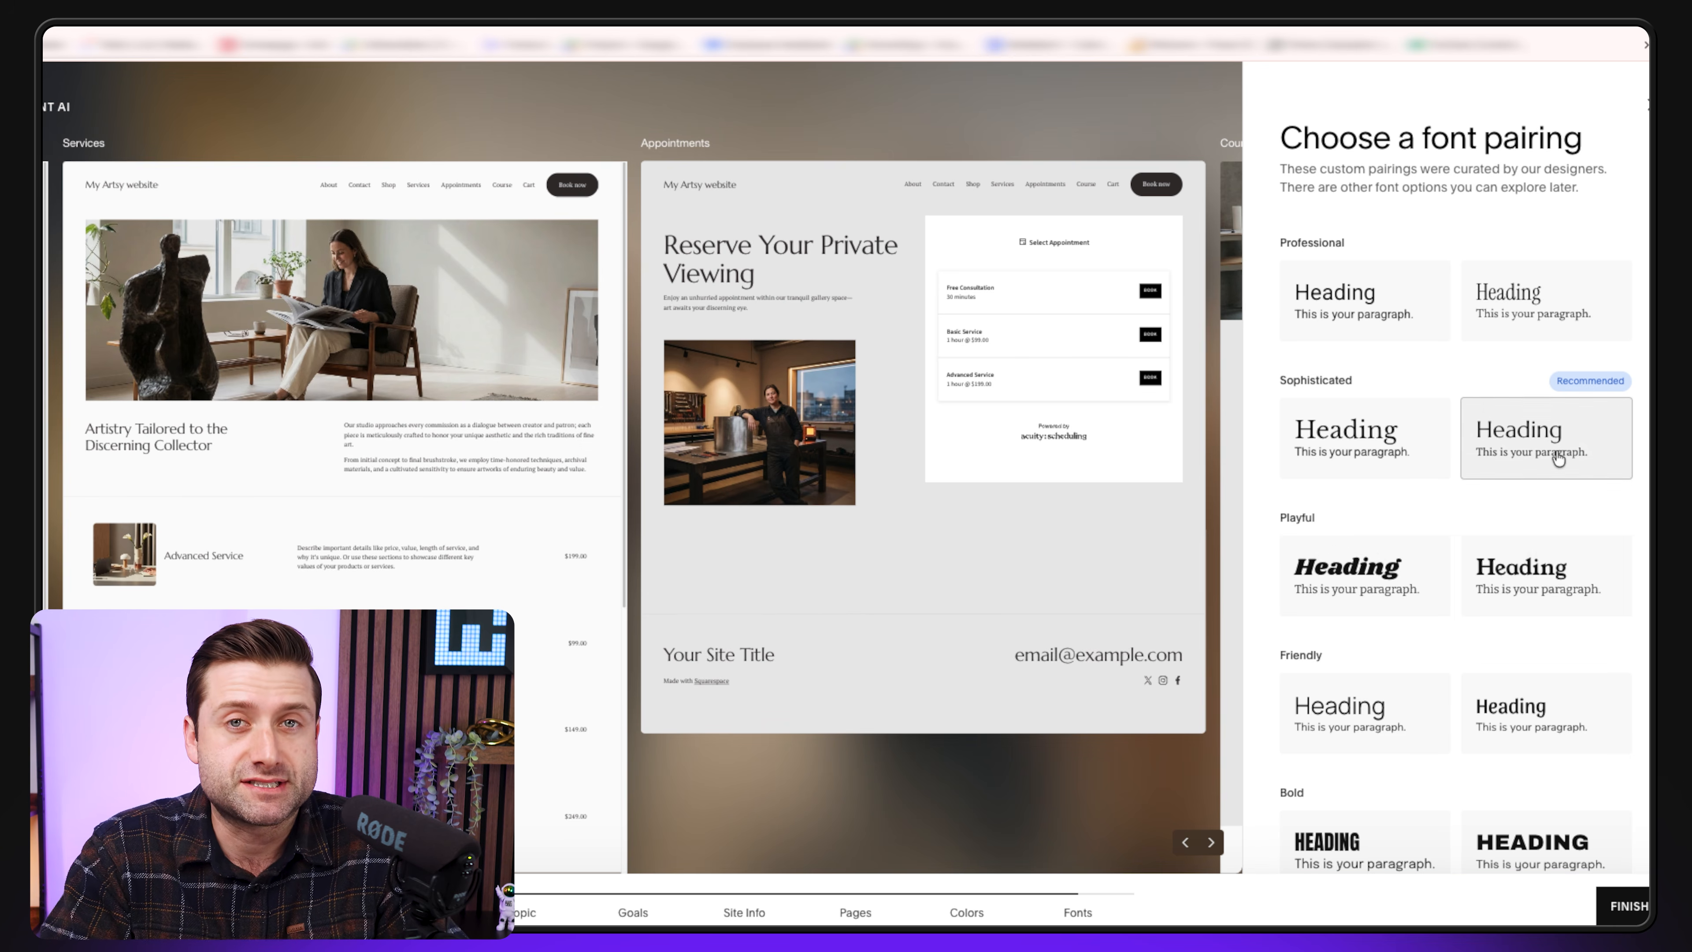
click(1626, 908)
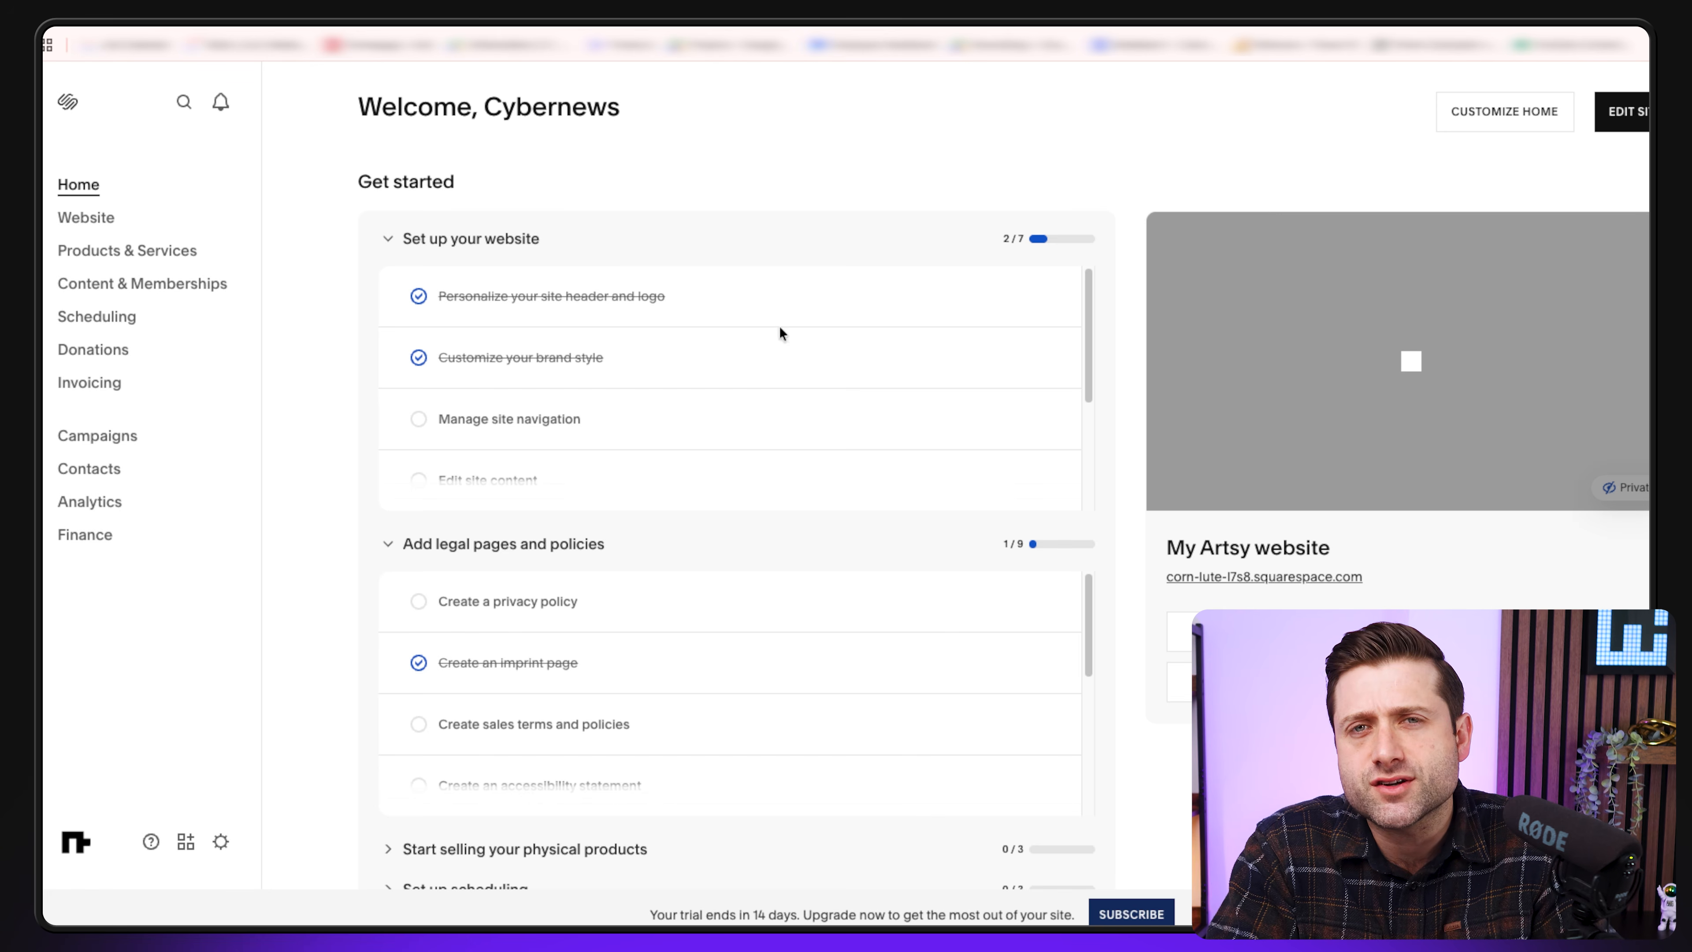
Review the website setup checklist and examine the generated homepage from its heading through the featured products and gallery images
drag(1088, 327, 1082, 449)
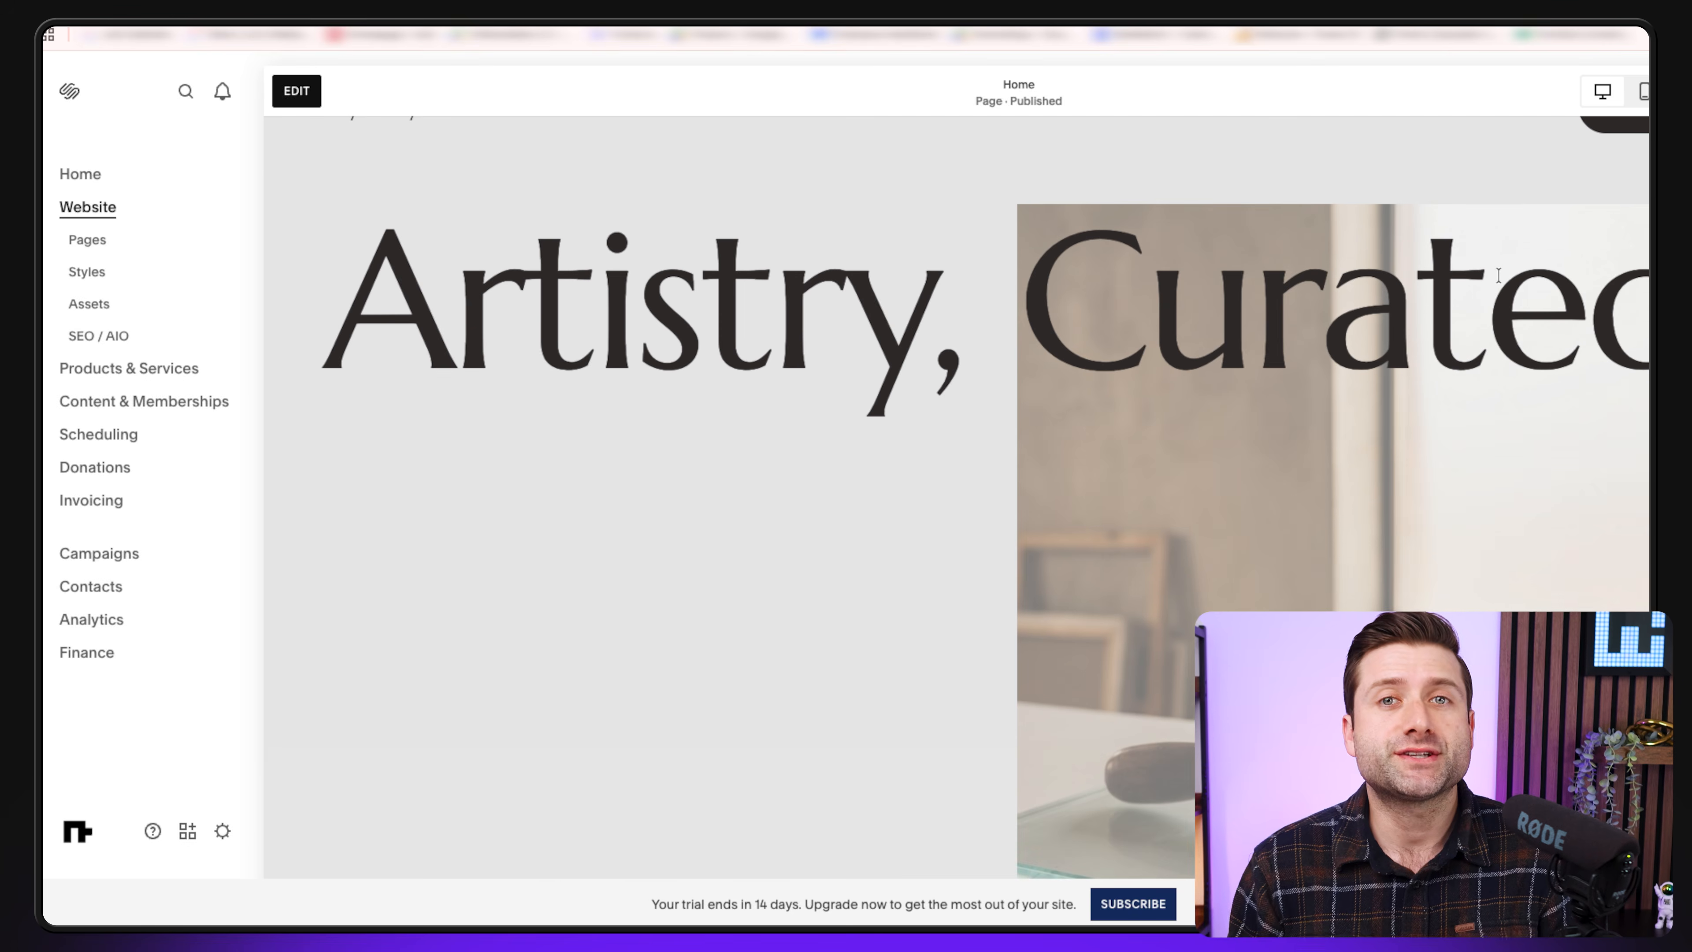
scroll(846, 426, down, 10)
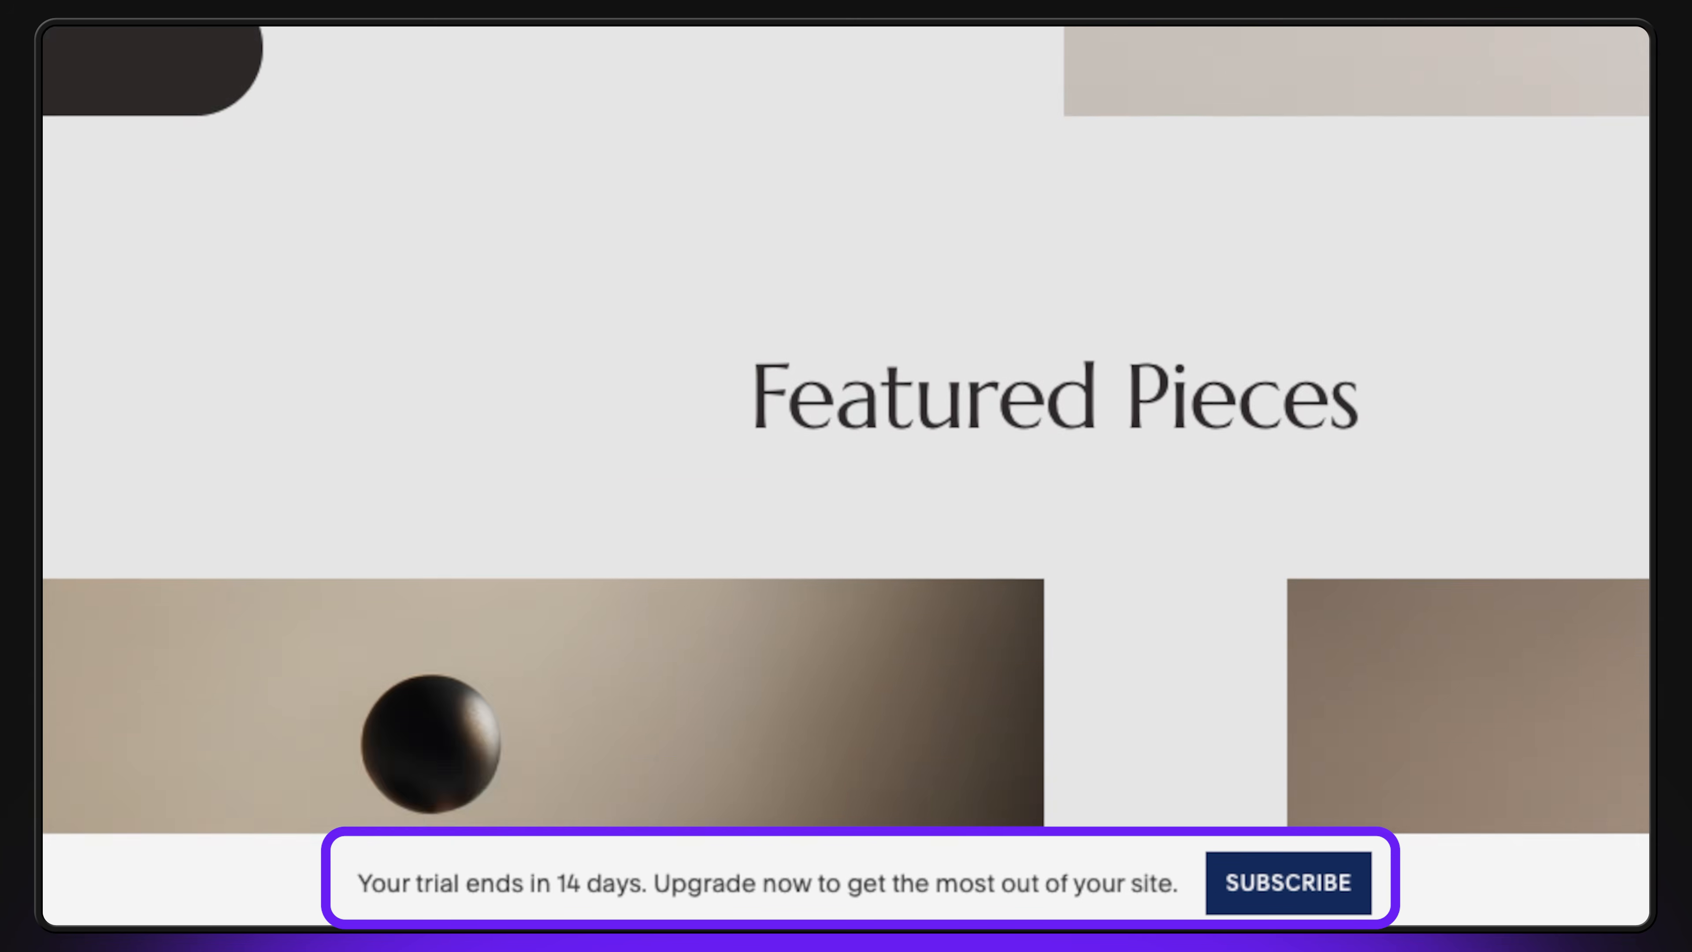
scroll(846, 427, down, 10)
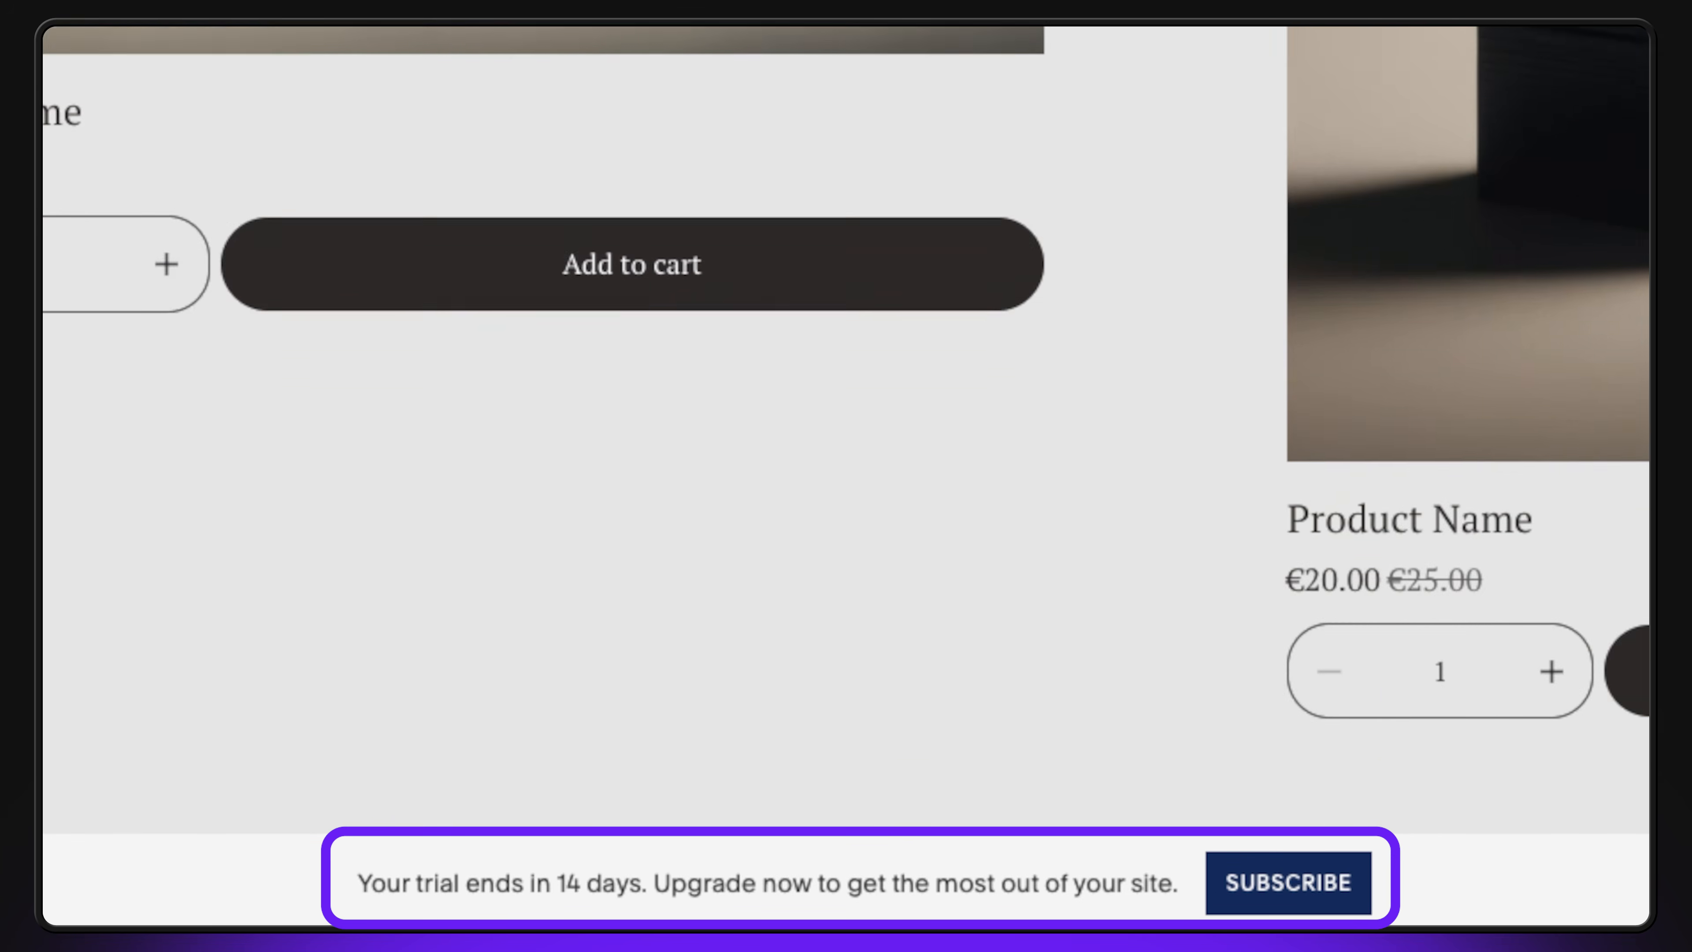
scroll(846, 426, down, 10)
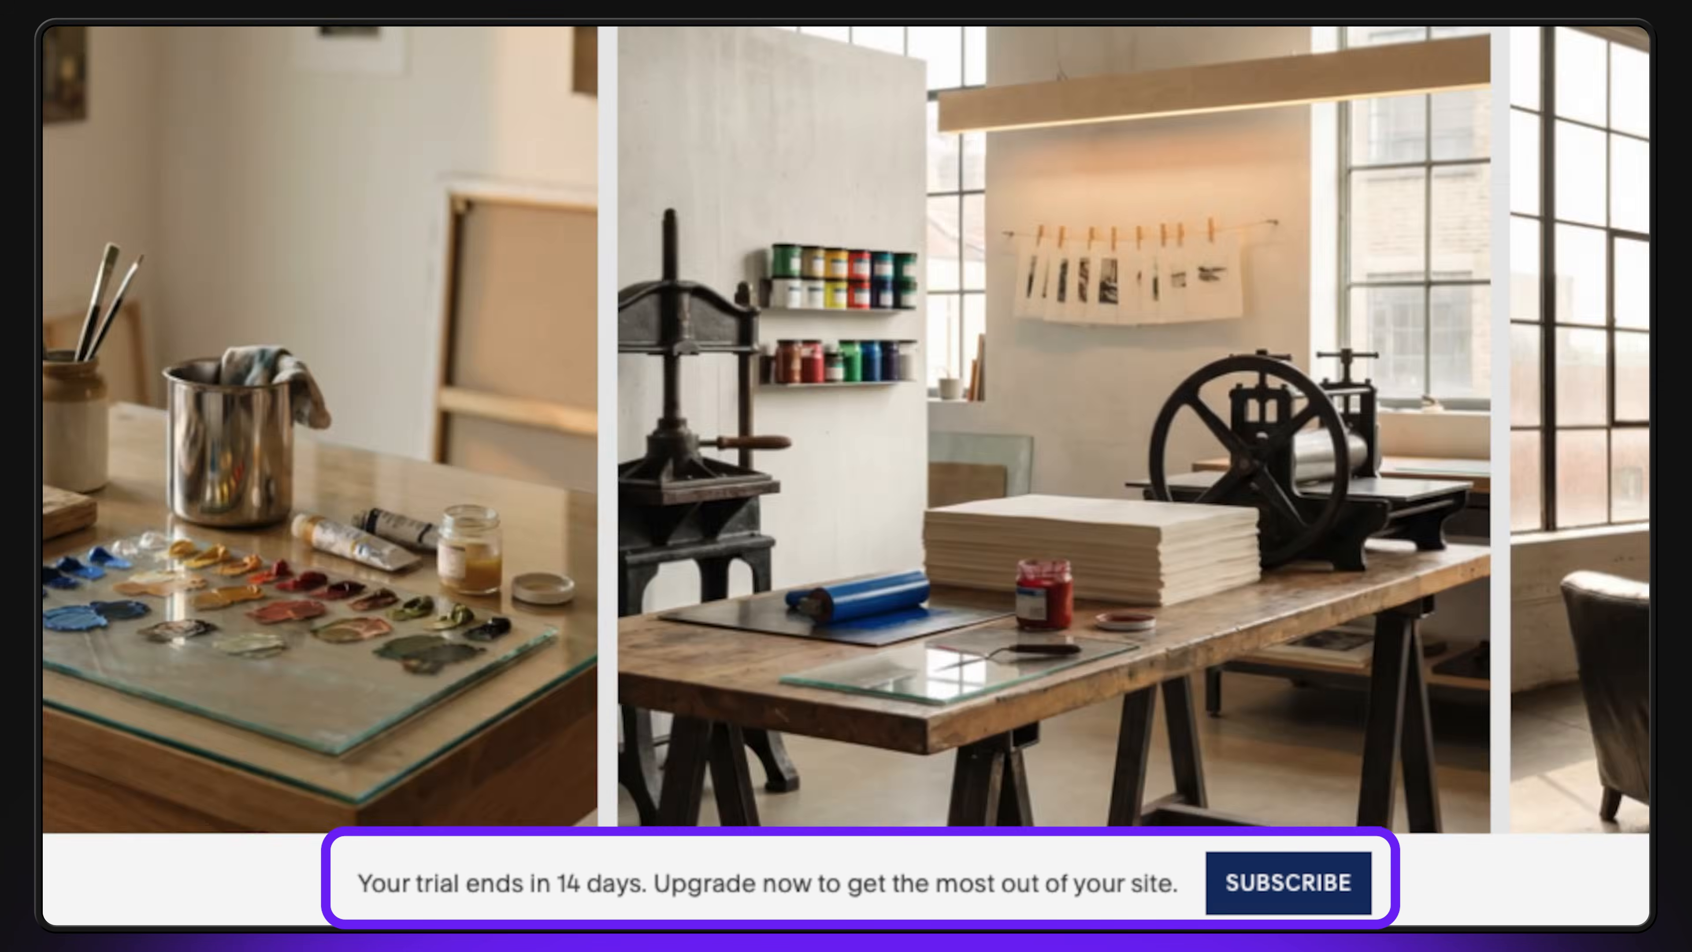
scroll(846, 427, up, 5)
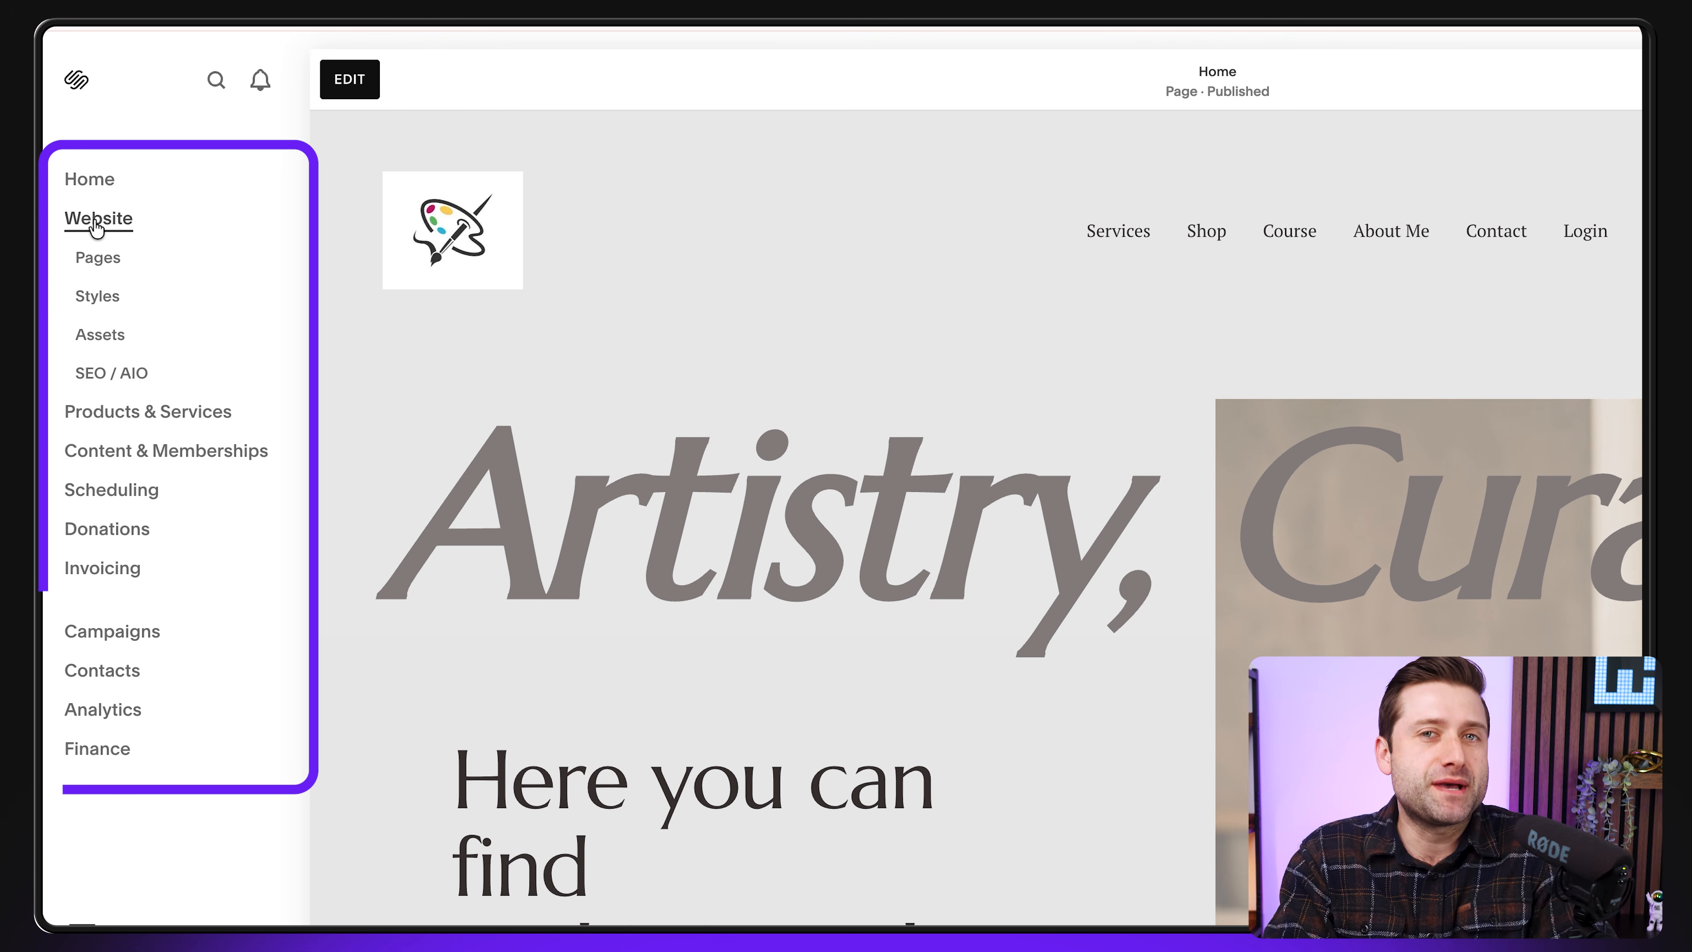
Open the site styles and review the image block settings in the Miscellaneous category, including Overlap, Collage and Stack
click(92, 296)
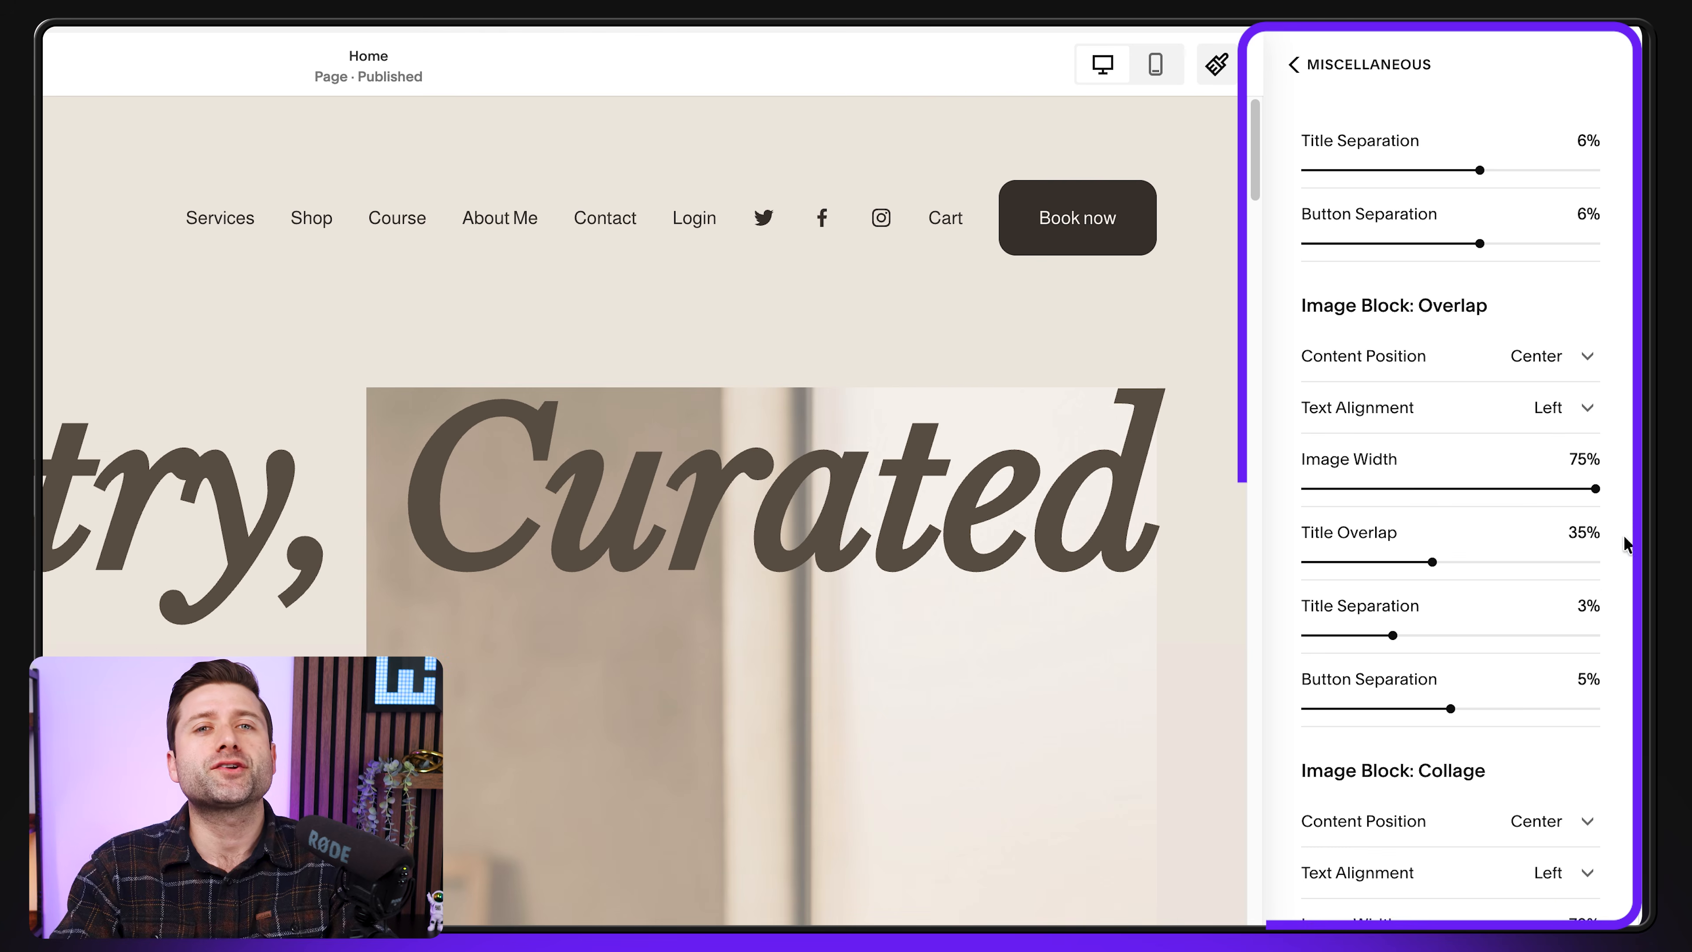
scroll(1626, 545, down, 3)
scroll(1626, 545, down, 8)
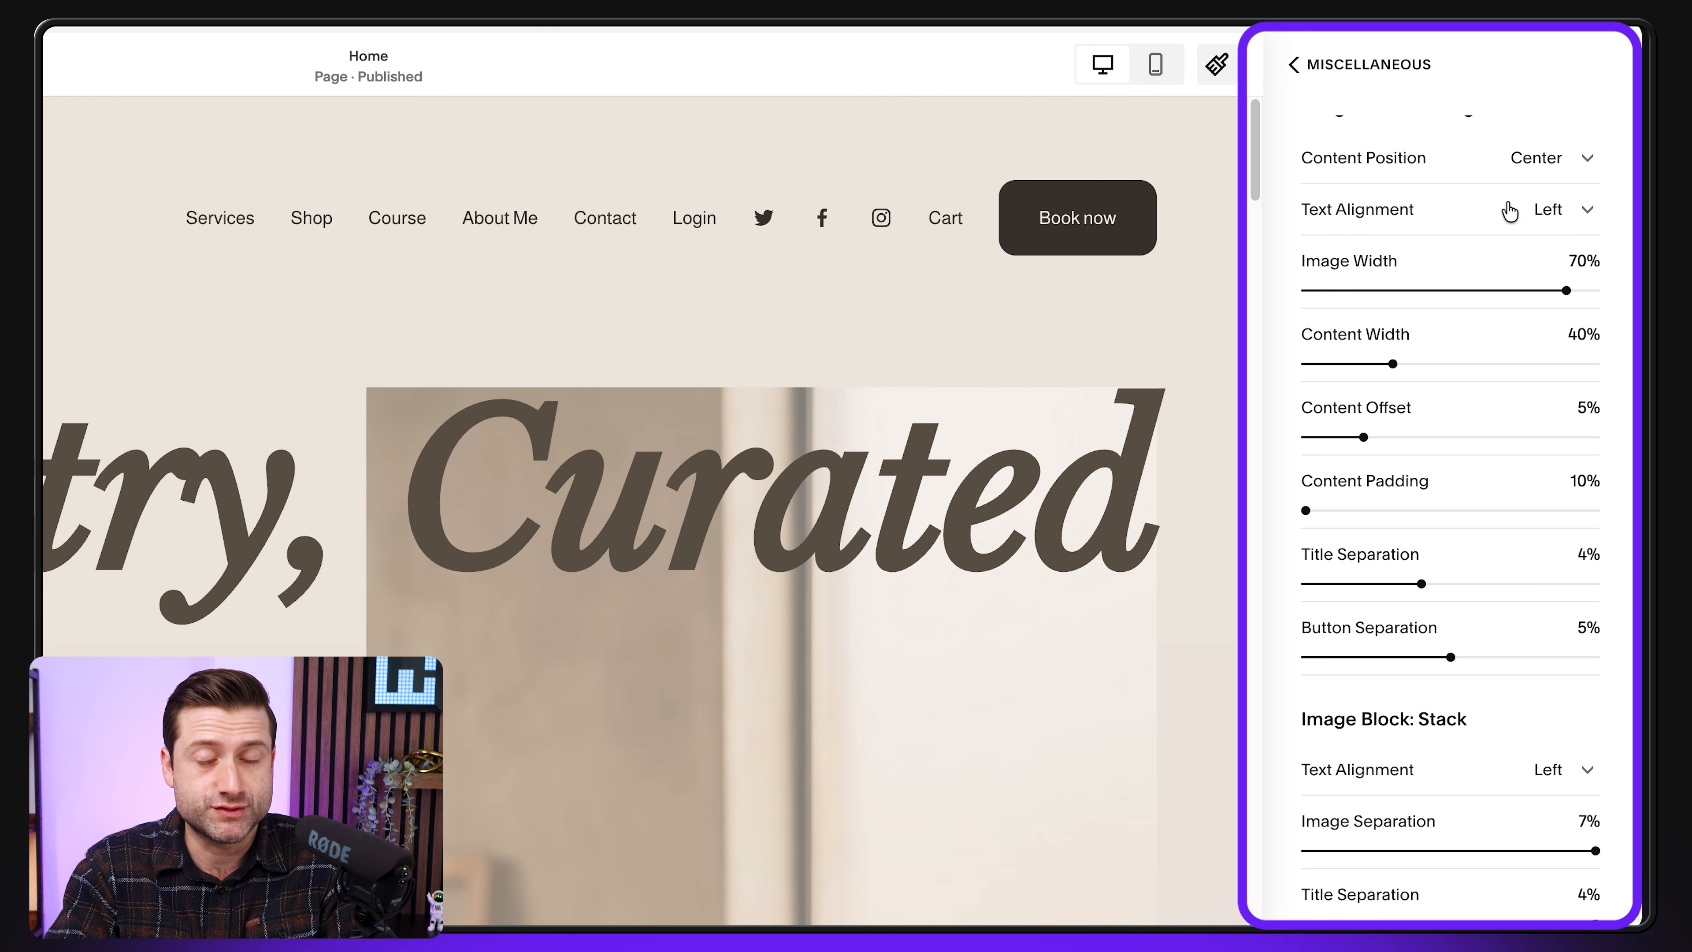
click(1295, 65)
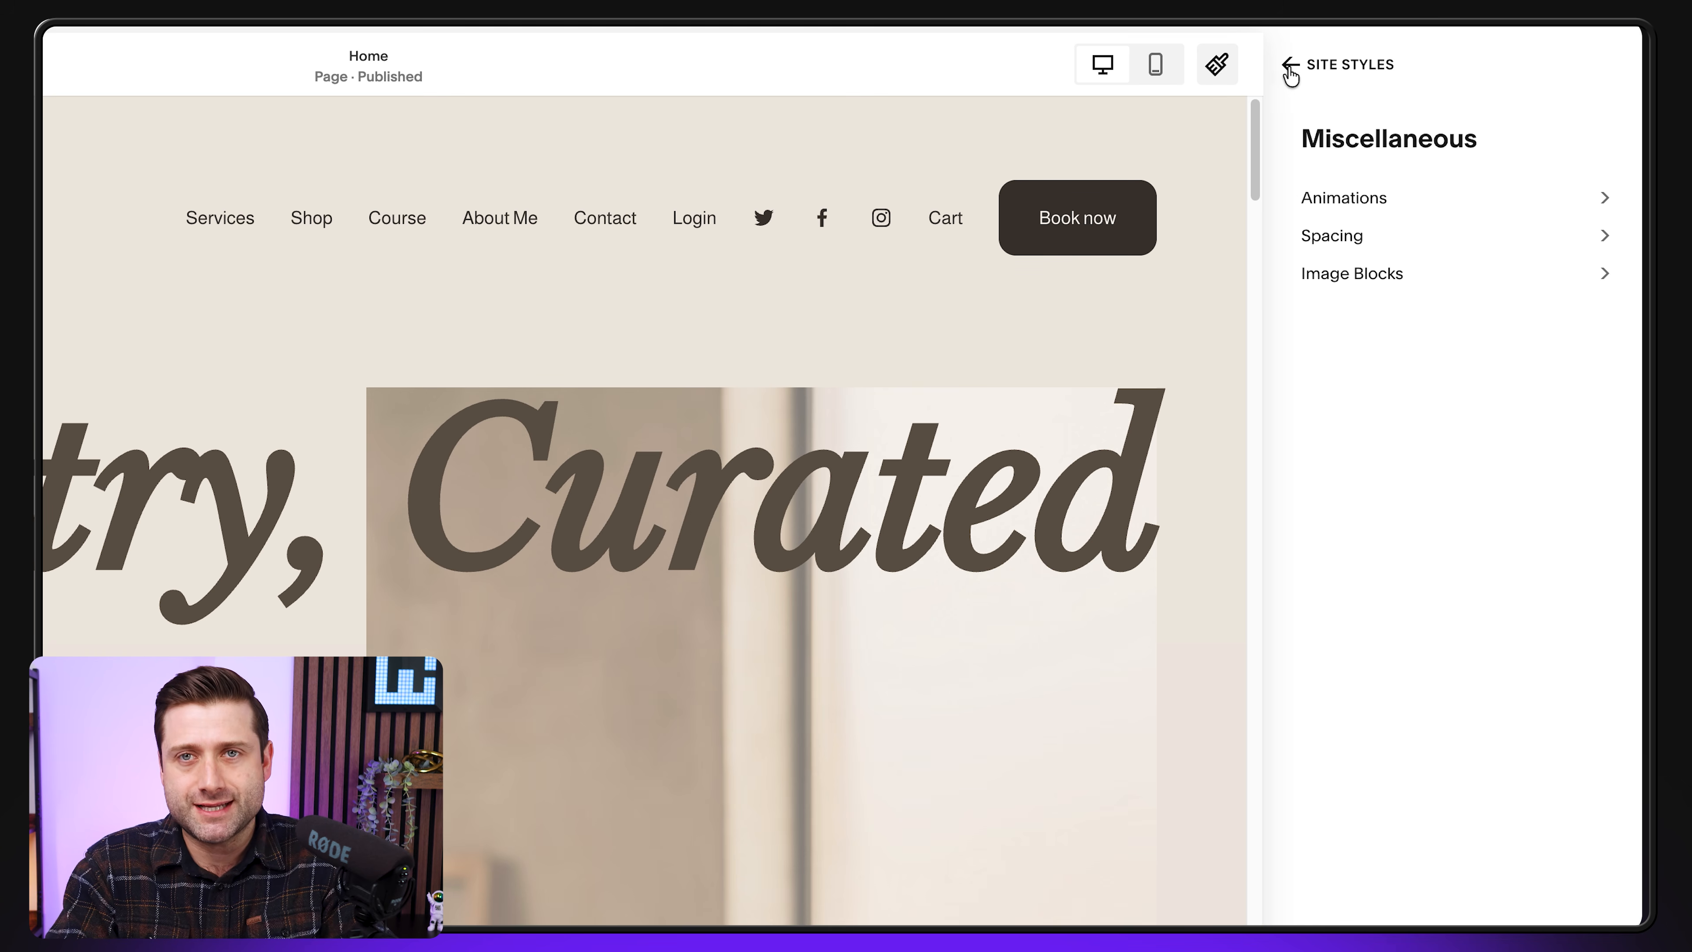
click(1290, 65)
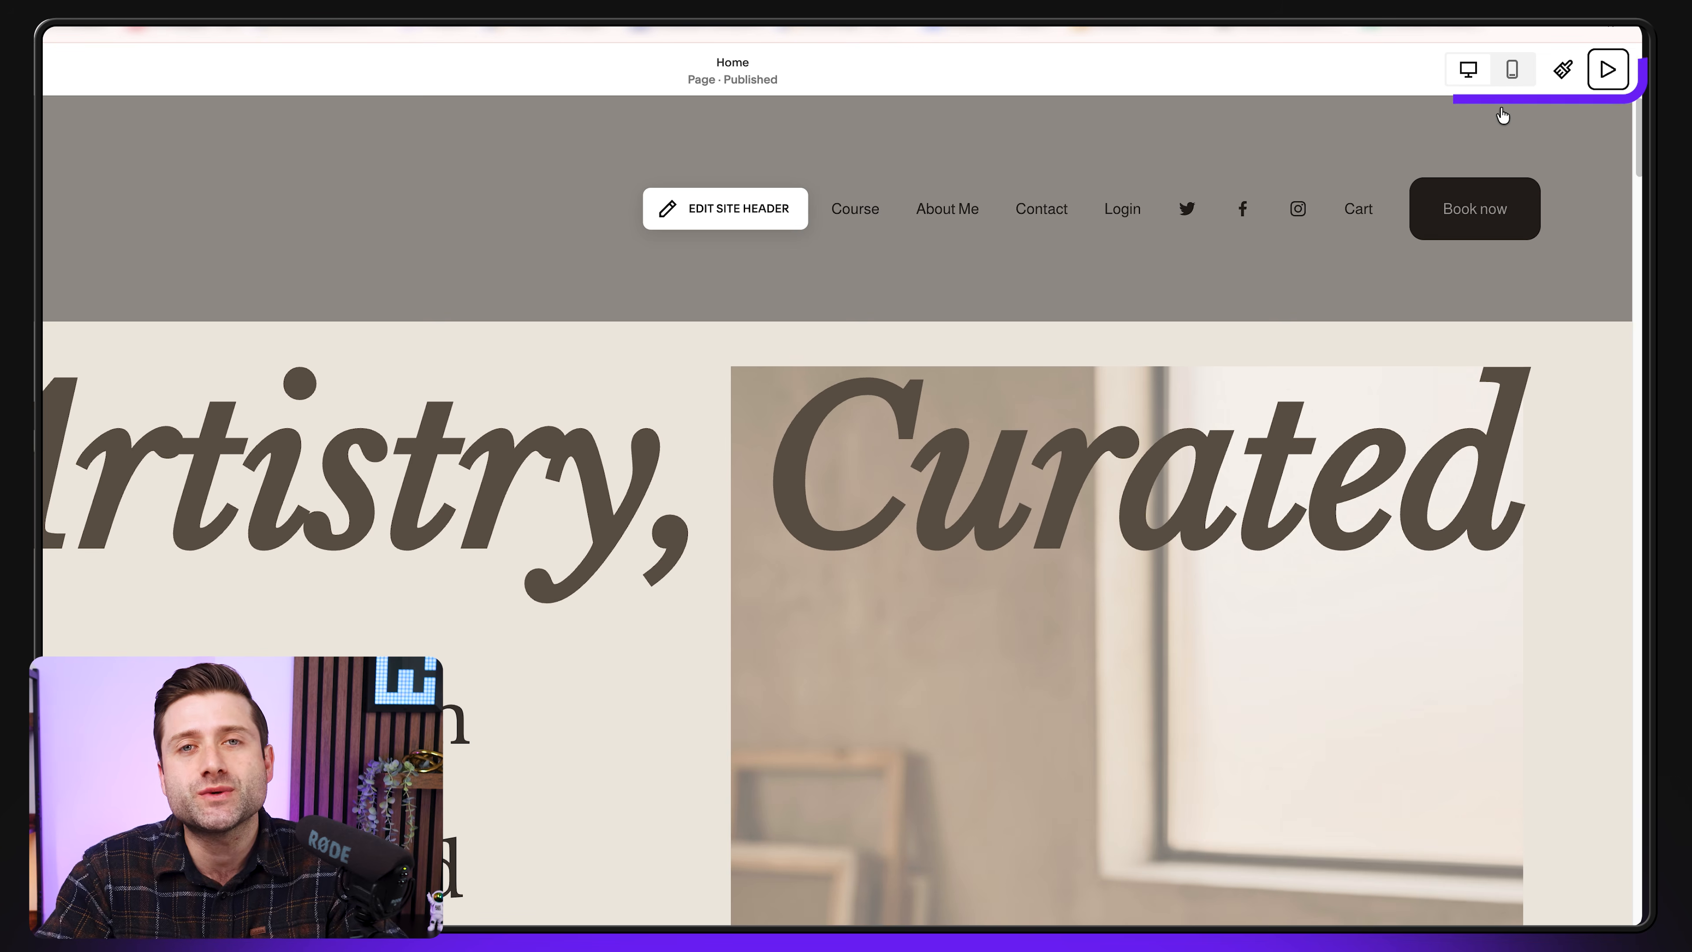
Preview the homepage in the mobile layout
click(1507, 72)
drag(931, 128, 918, 369)
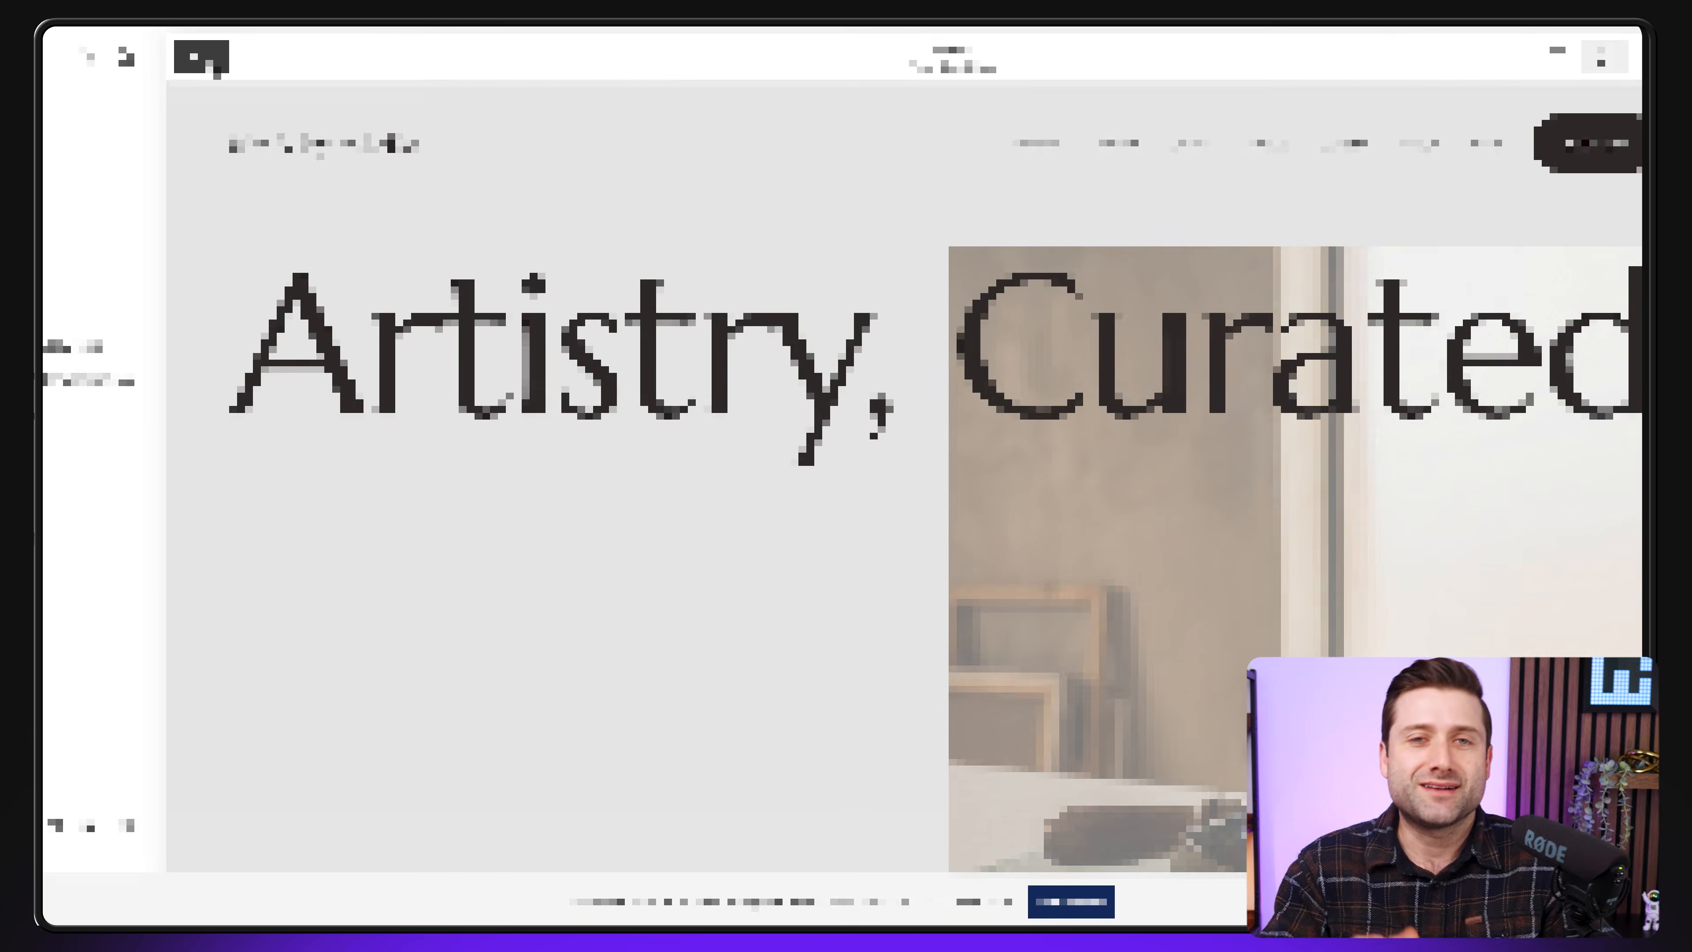
Edit the homepage's site header and change the site title to Welcome to My Art Shop
click(210, 63)
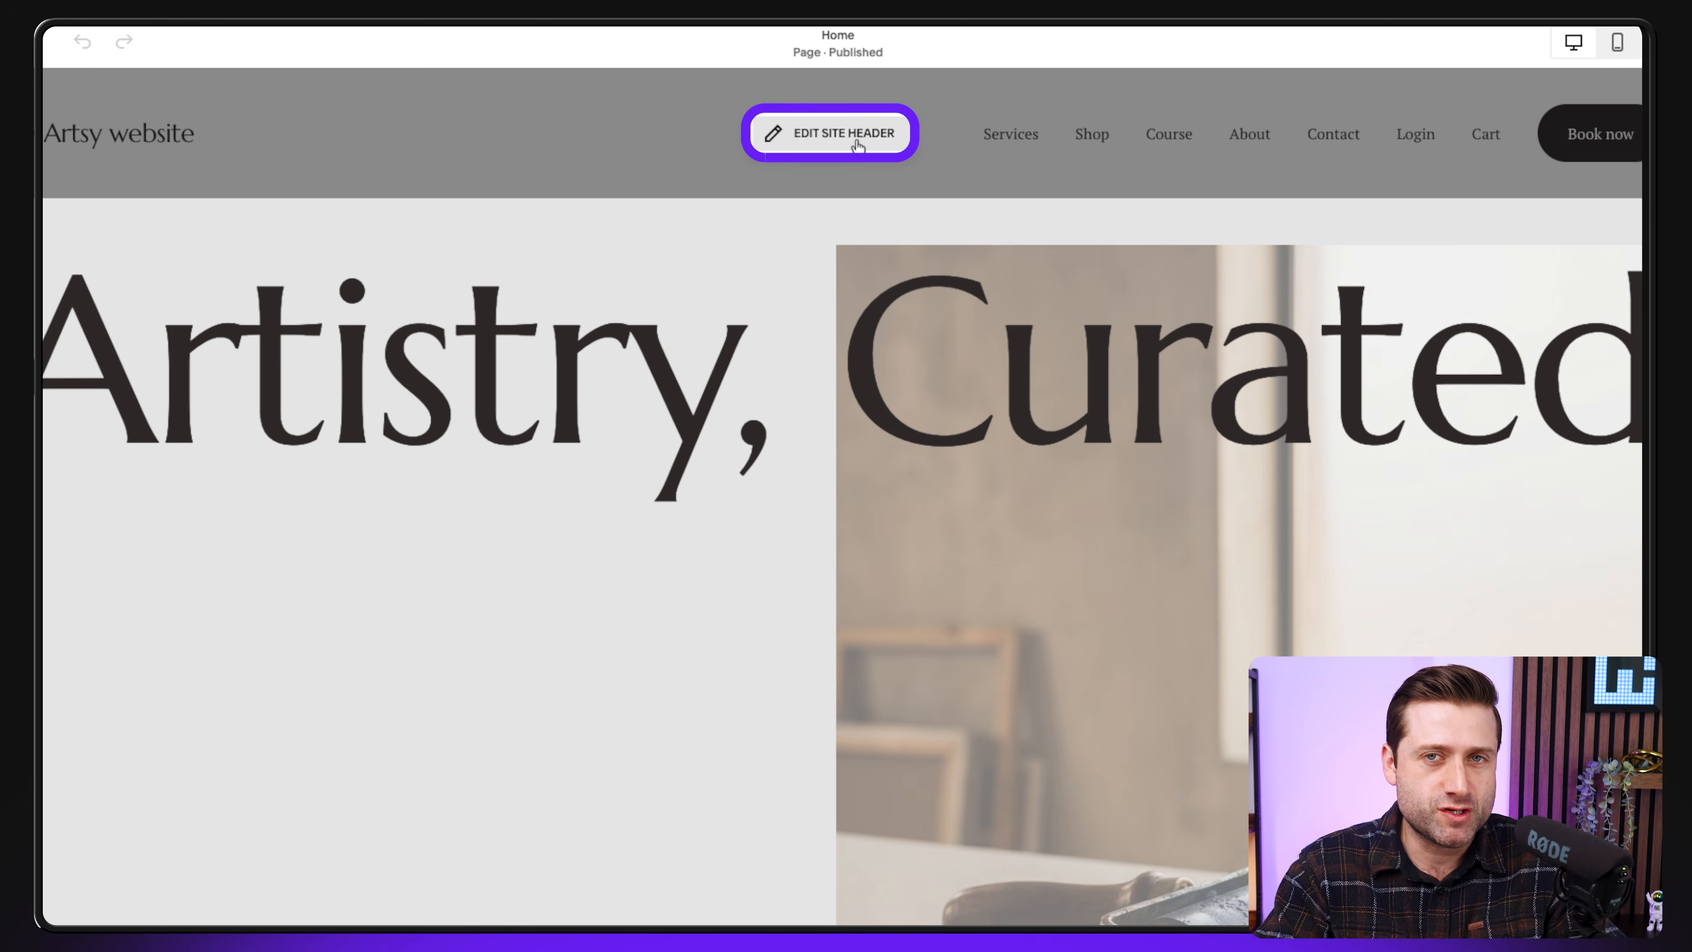
click(857, 148)
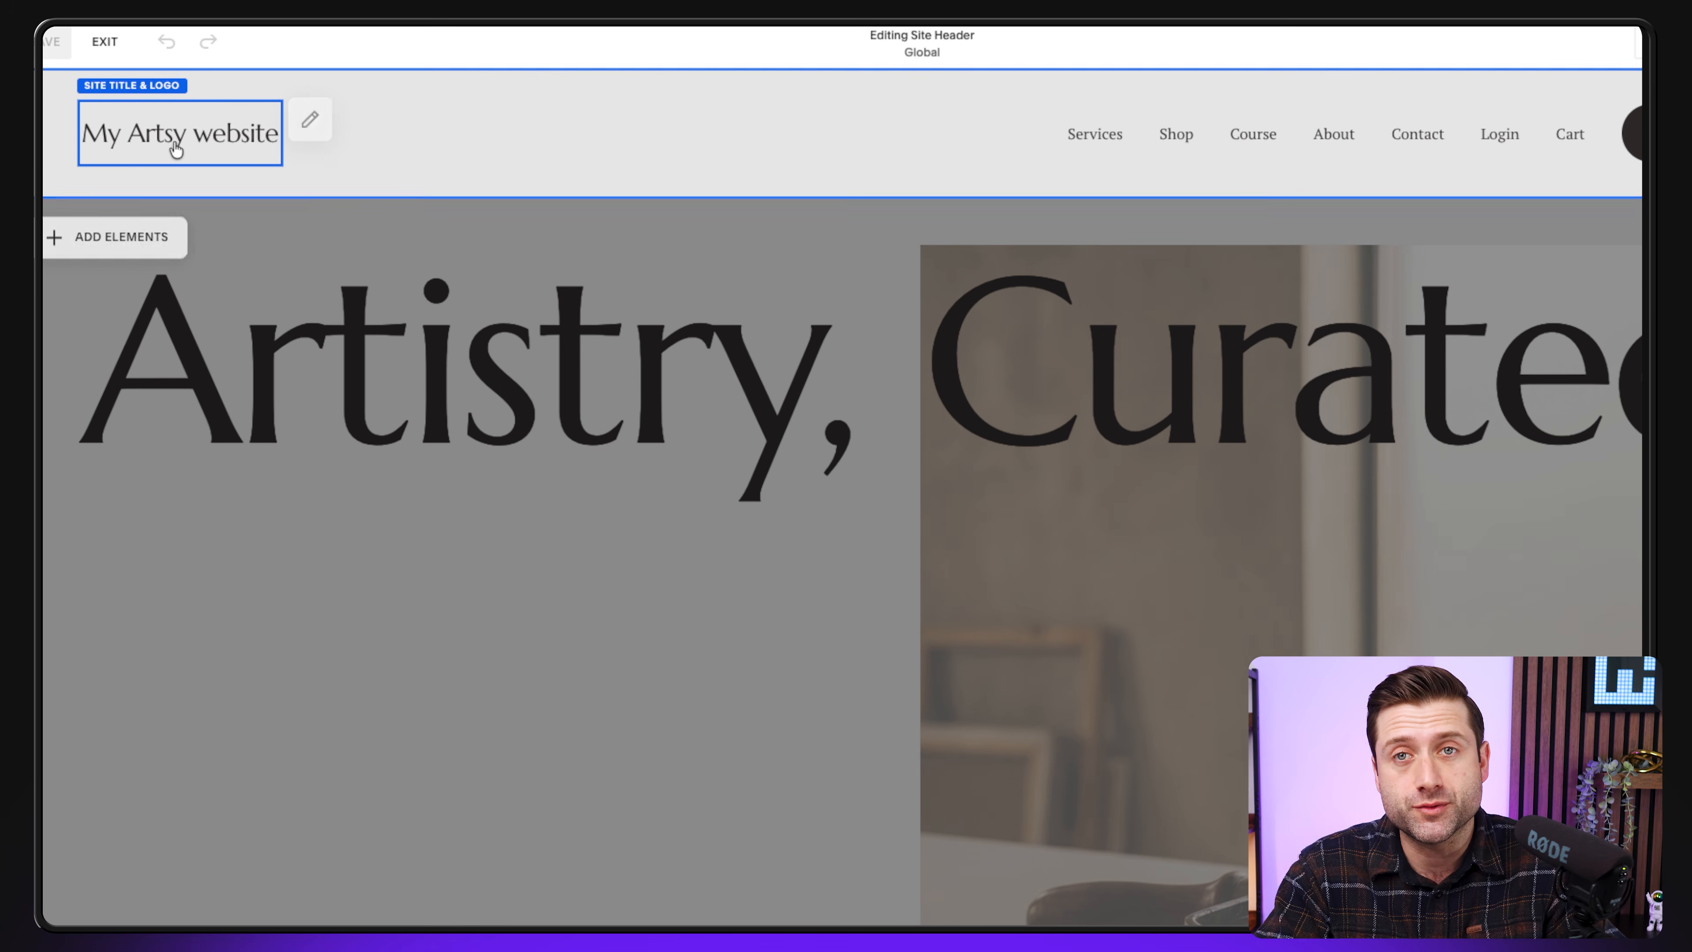
click(307, 122)
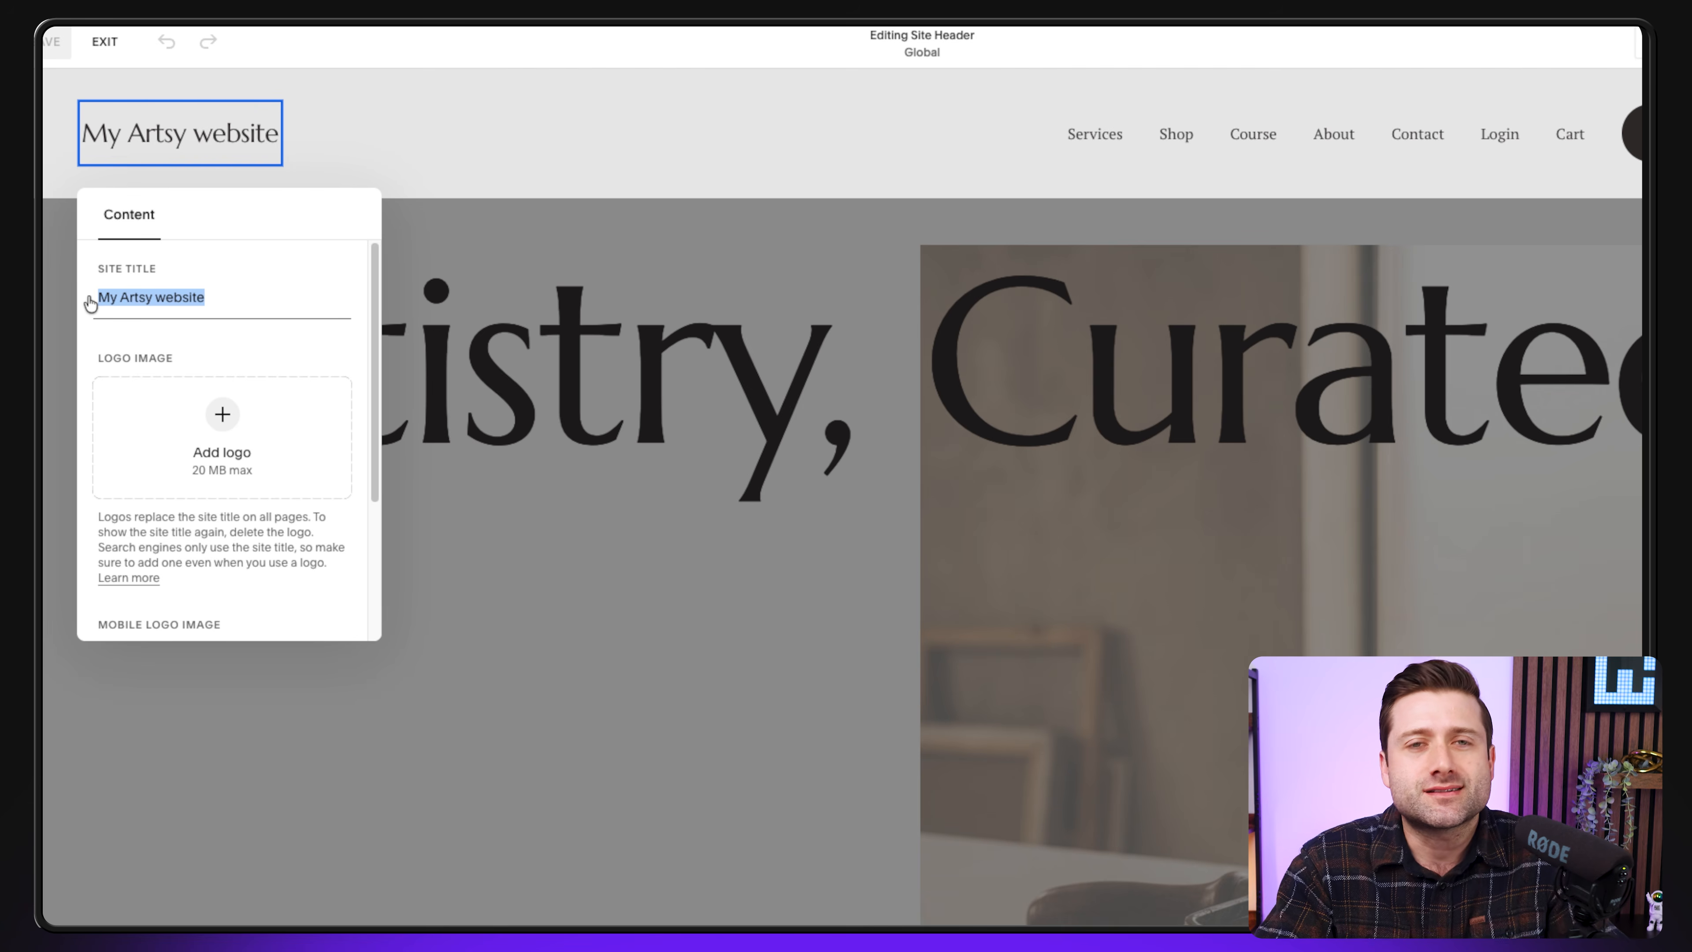
key(BackSpace)
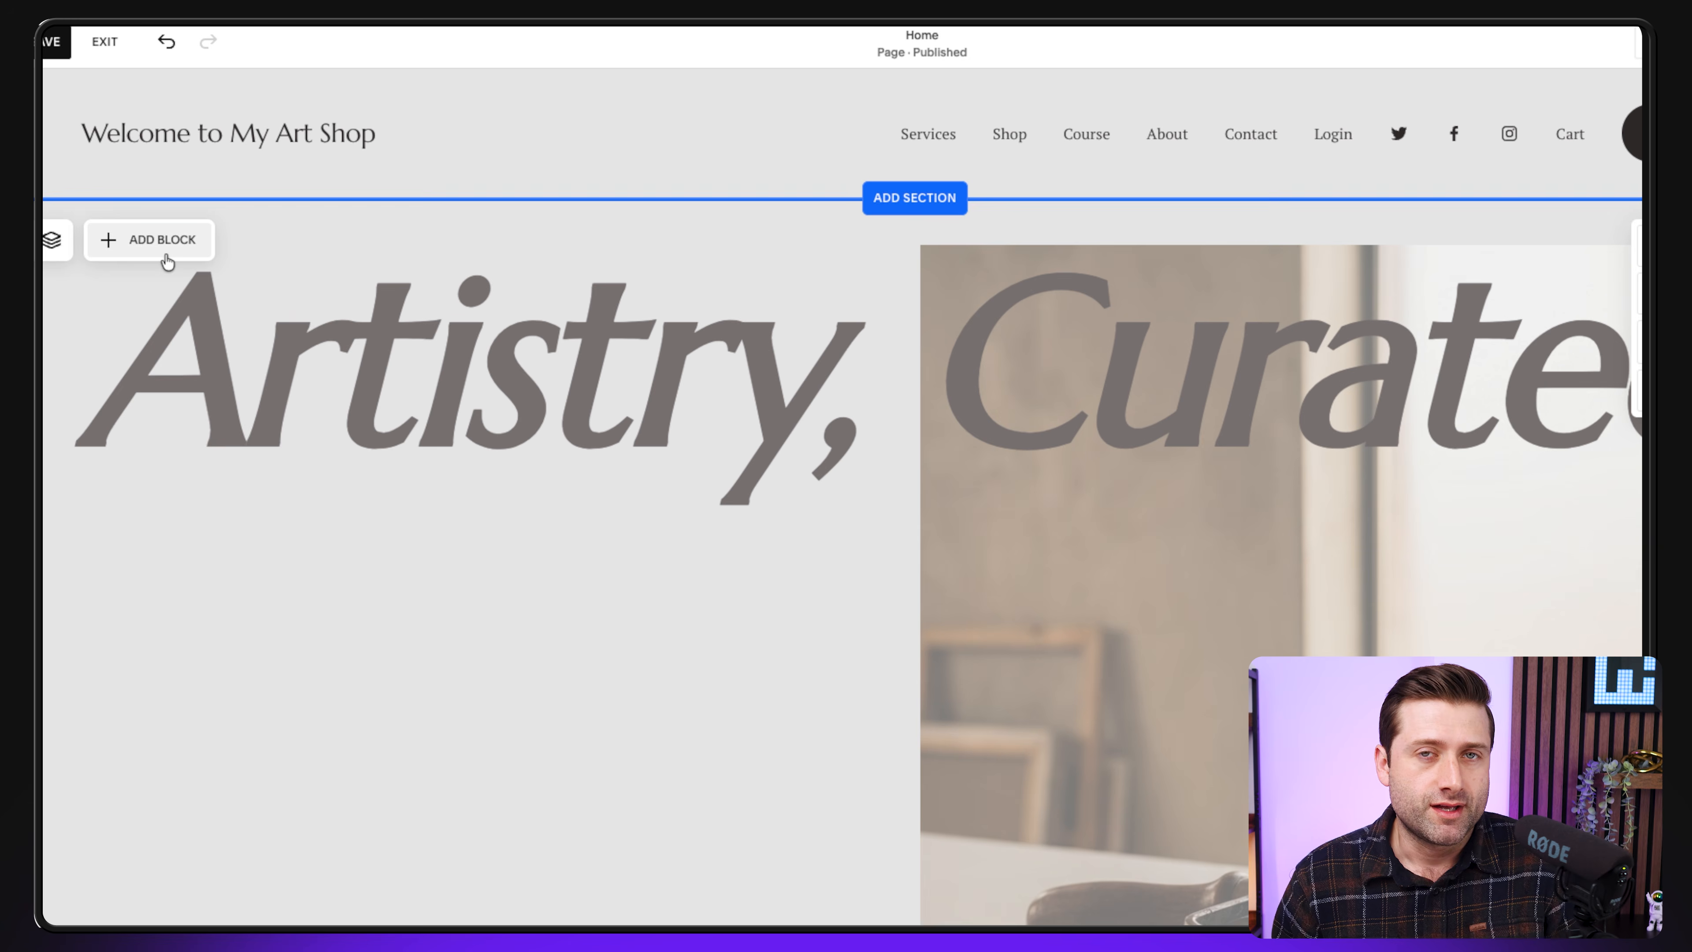
Add a text block beneath the word Artistry in the homepage's first section and open it for writing
click(166, 252)
click(123, 341)
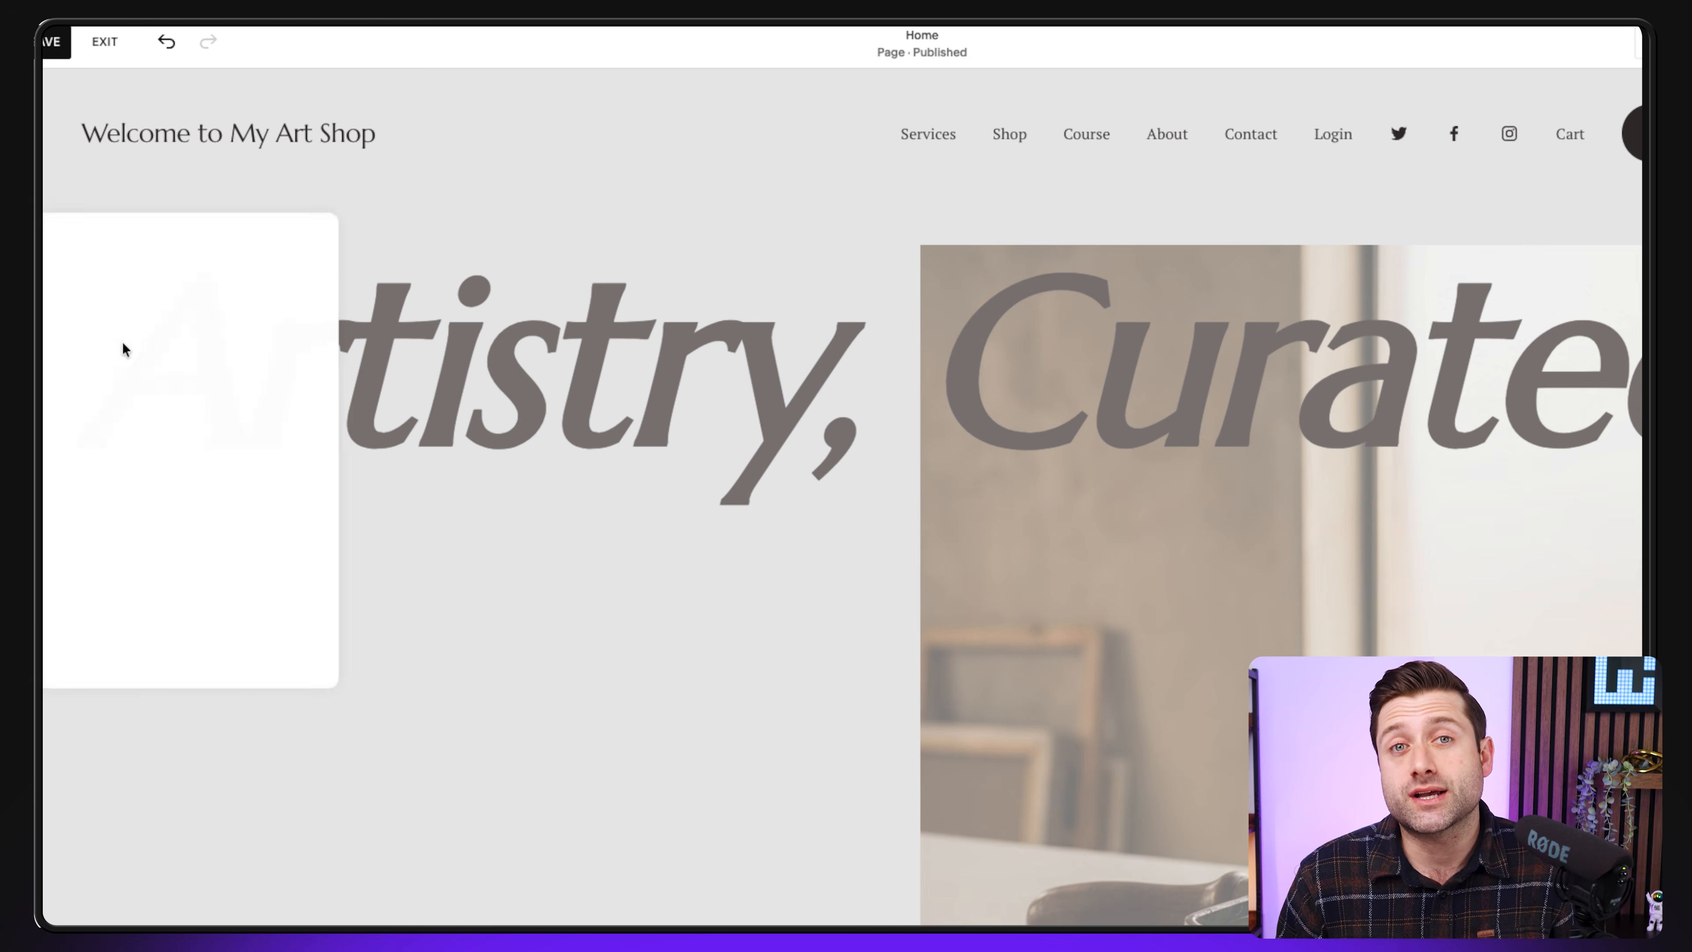
drag(246, 256, 351, 616)
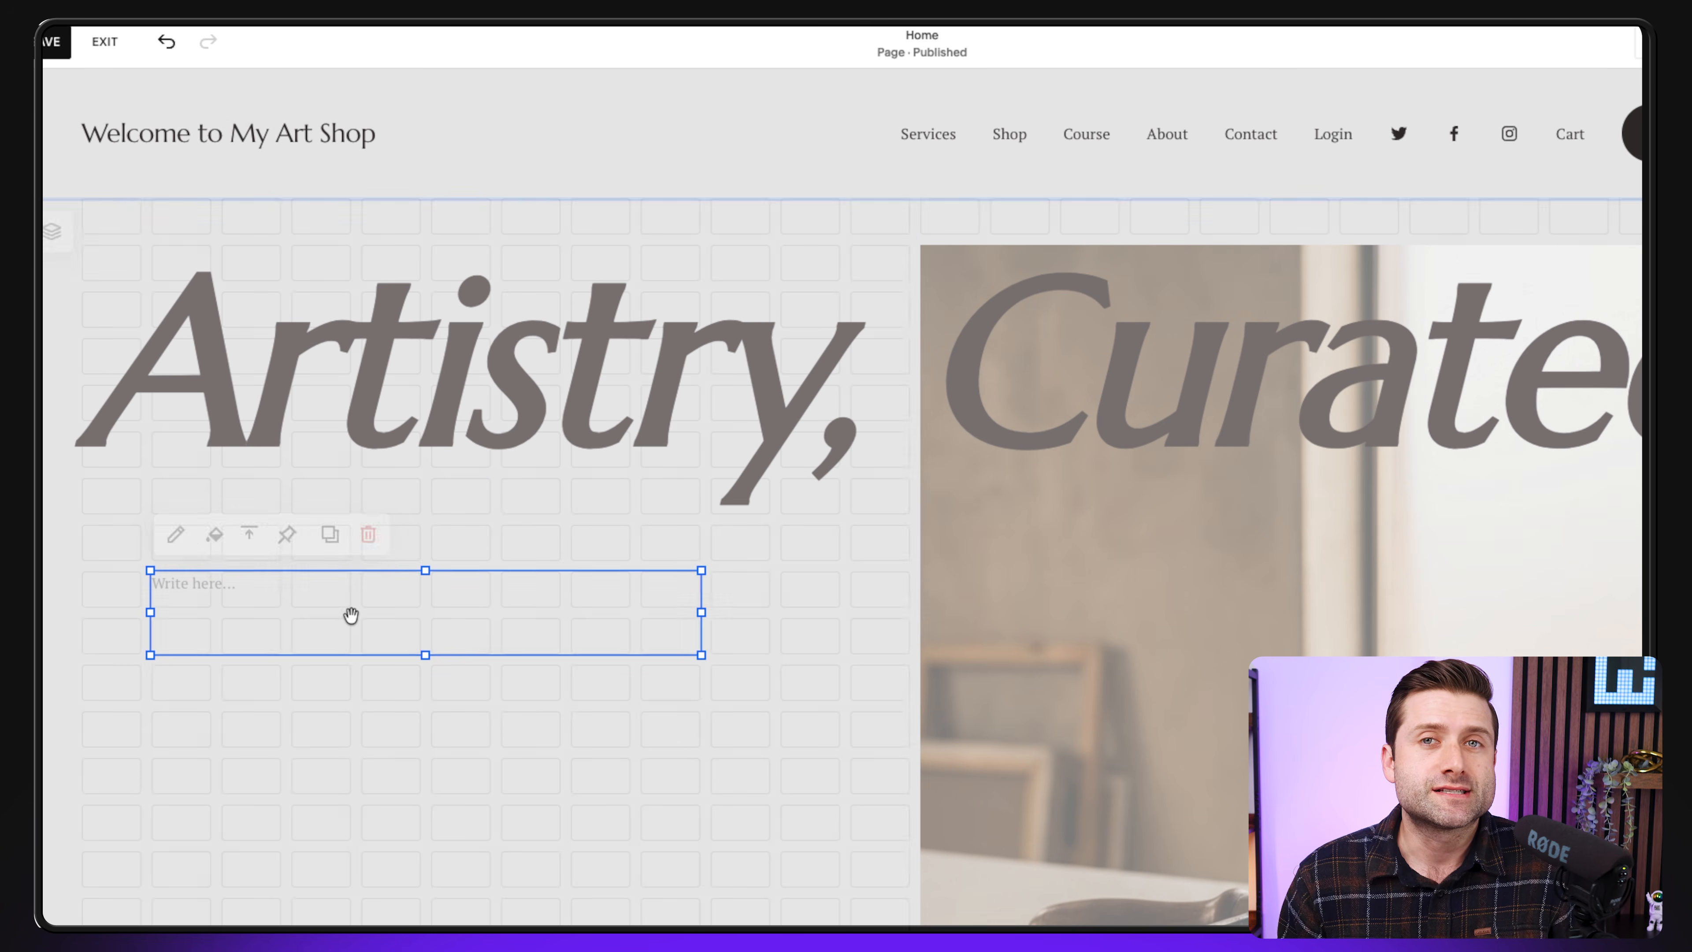
click(262, 591)
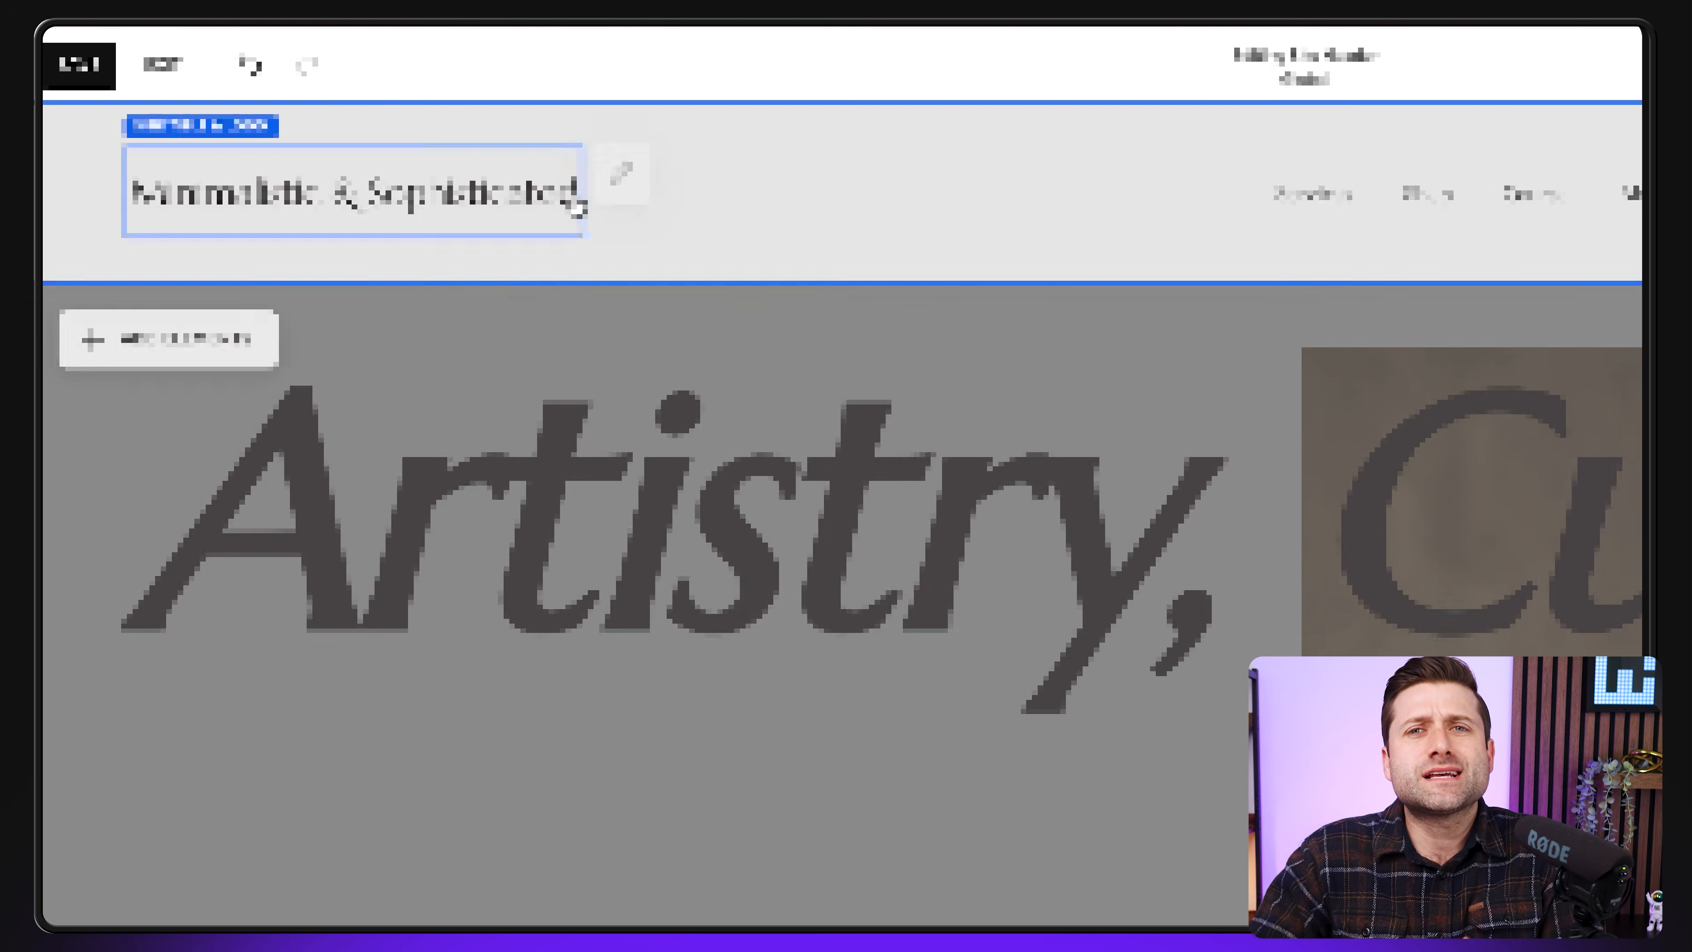
Replace the header's site title with Welcome to My Art Shop
click(617, 175)
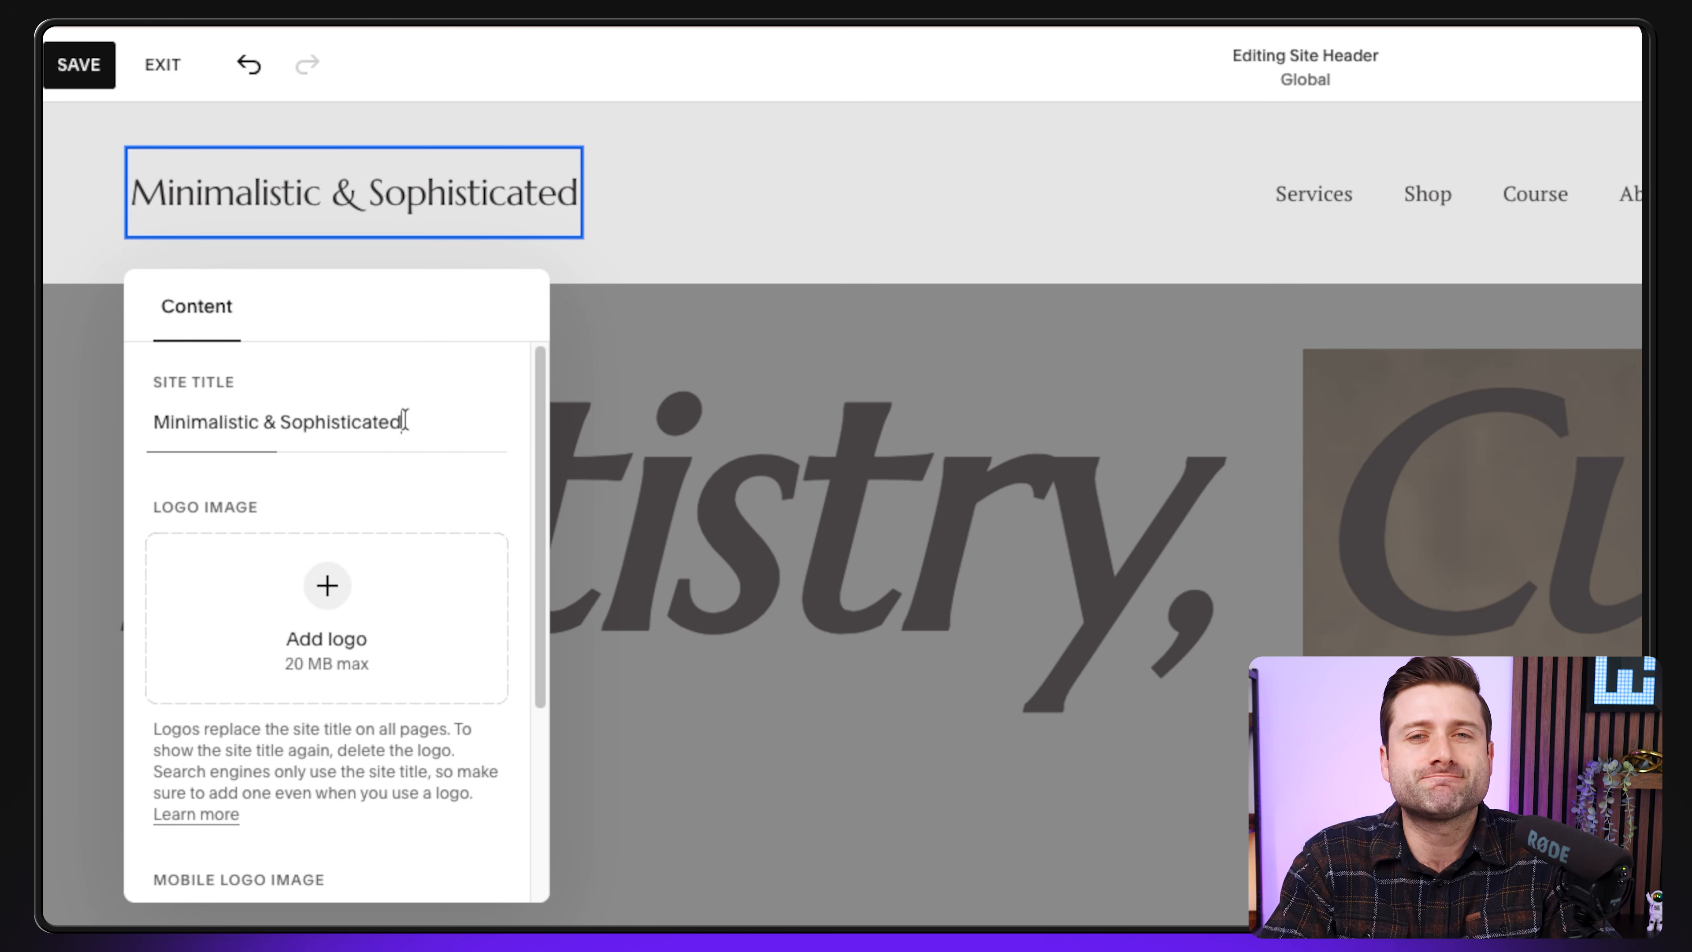
key(BackSpace)
text(Welcome)
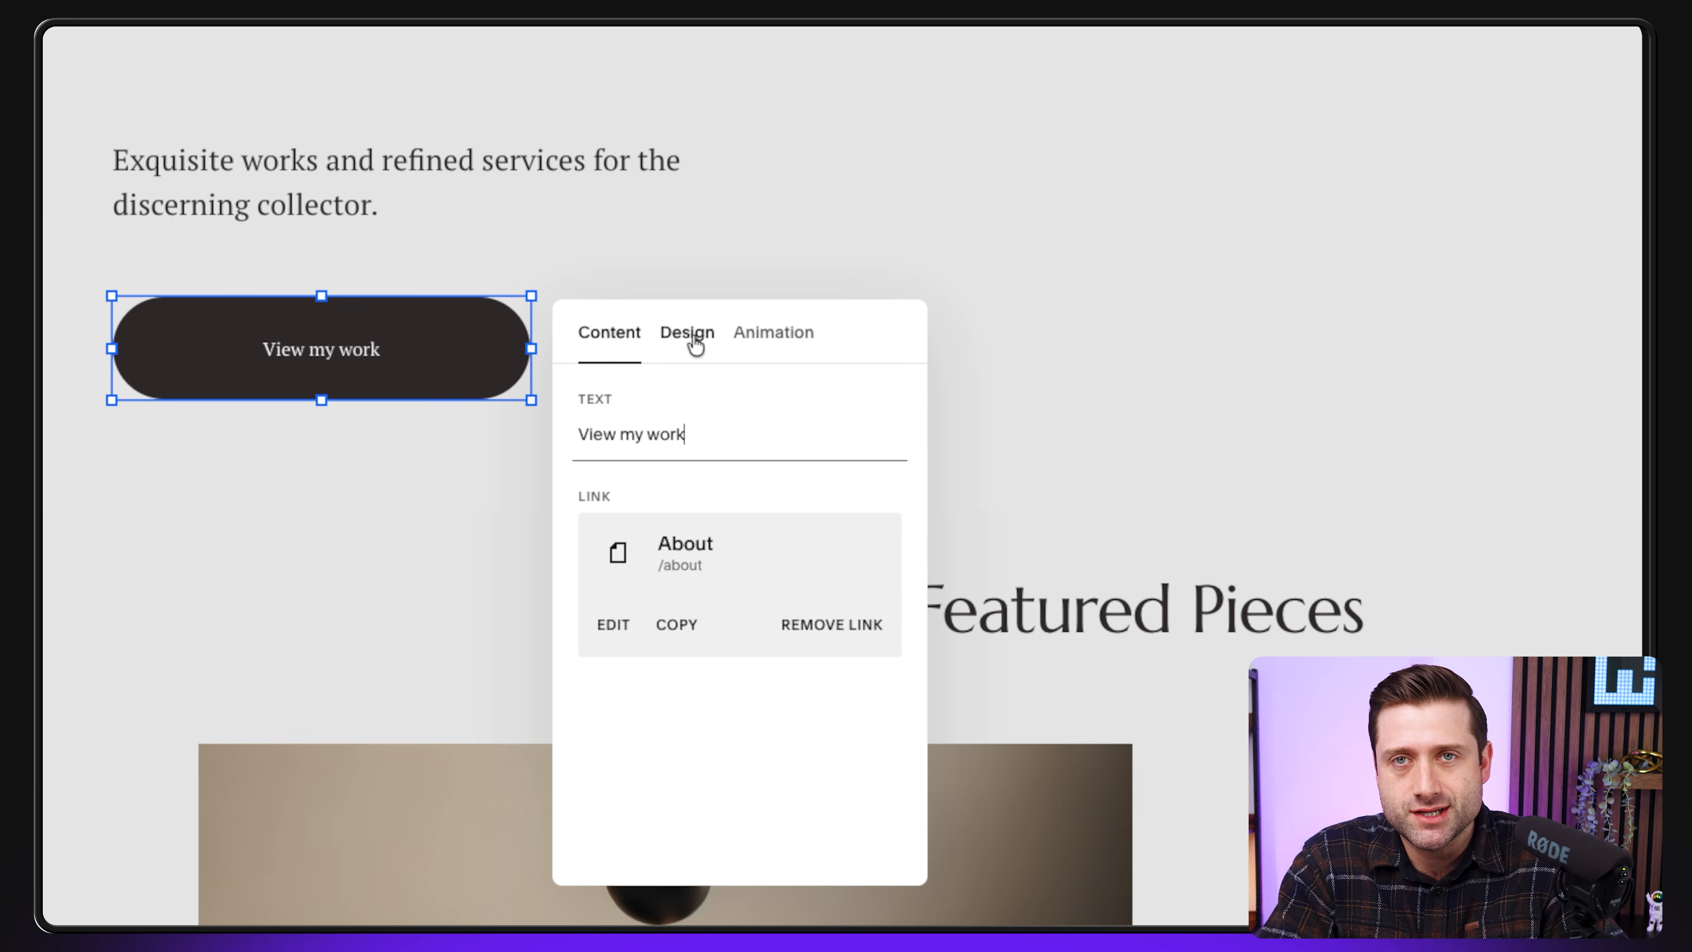
Set the View my work button's link to /shop and close the button settings
click(609, 626)
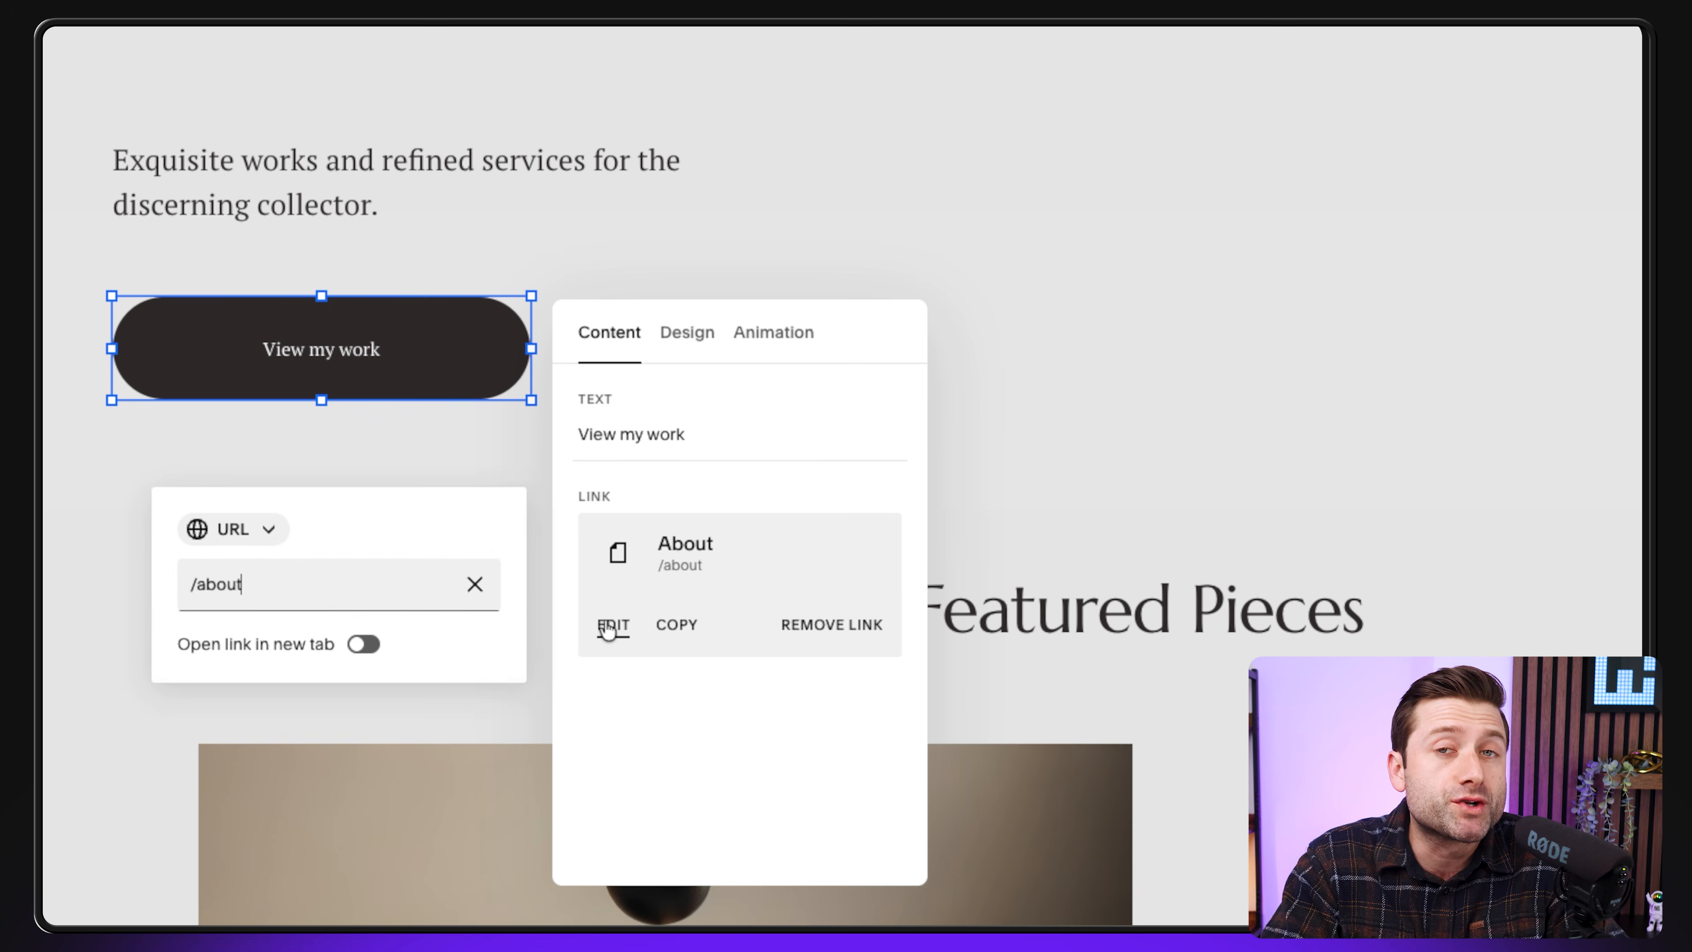
key(BackSpace)
key(BackSpace)
key(BackSpace)
key(BackSpace)
key(BackSpace)
text(shop)
click(299, 735)
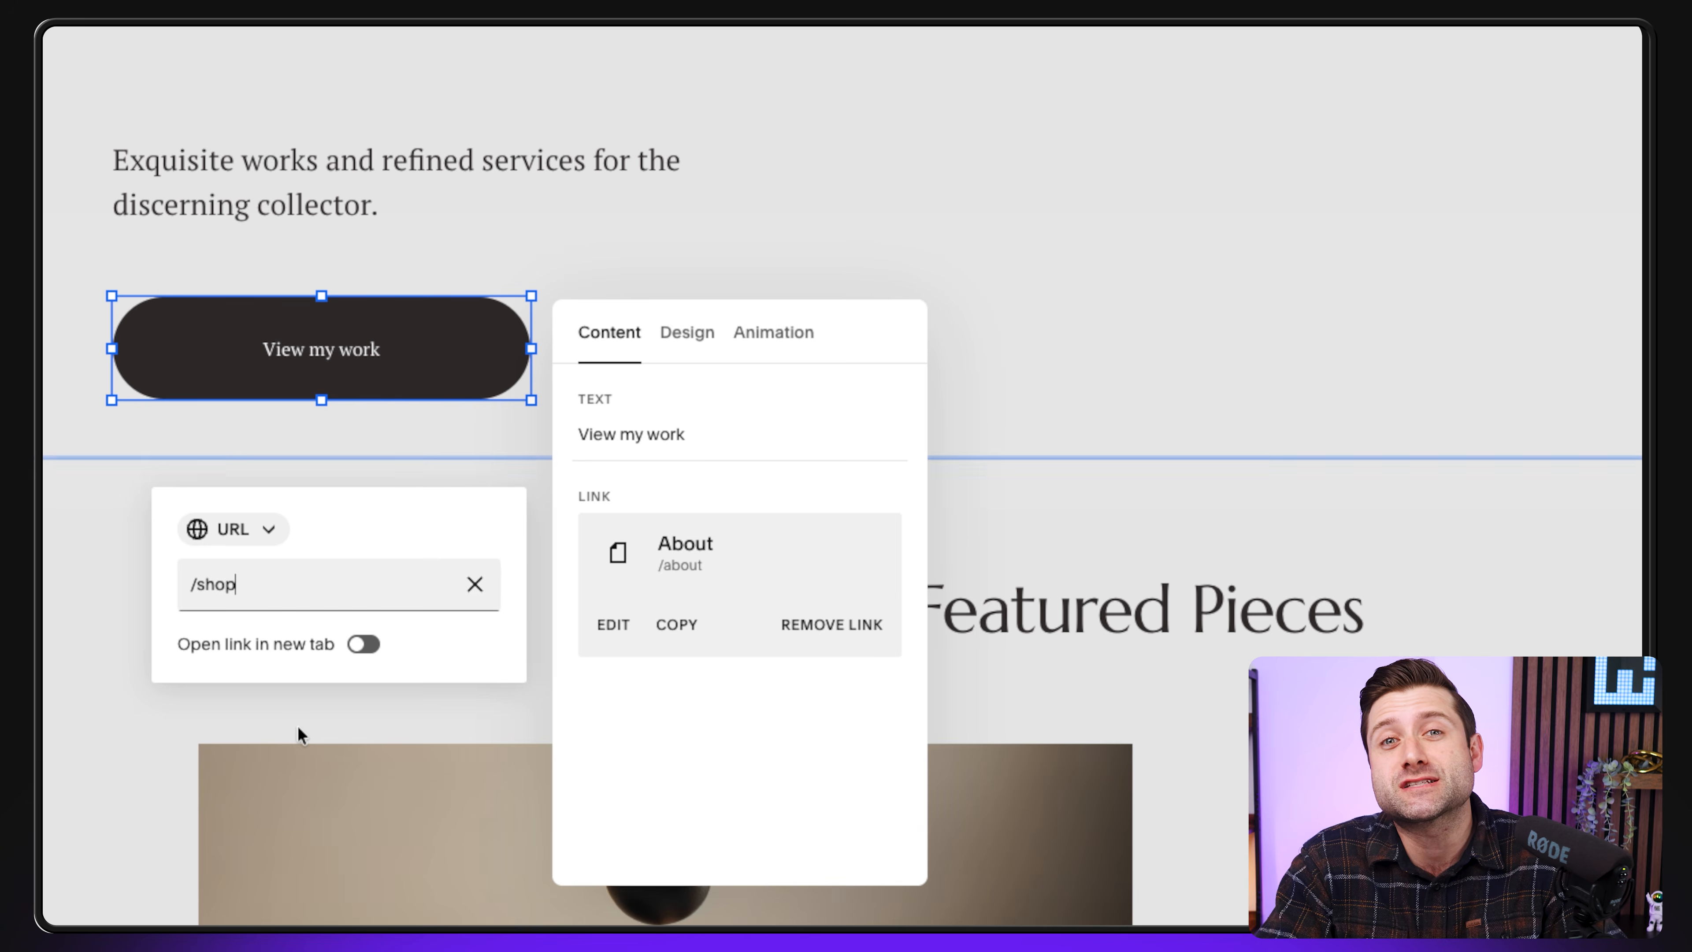
click(711, 472)
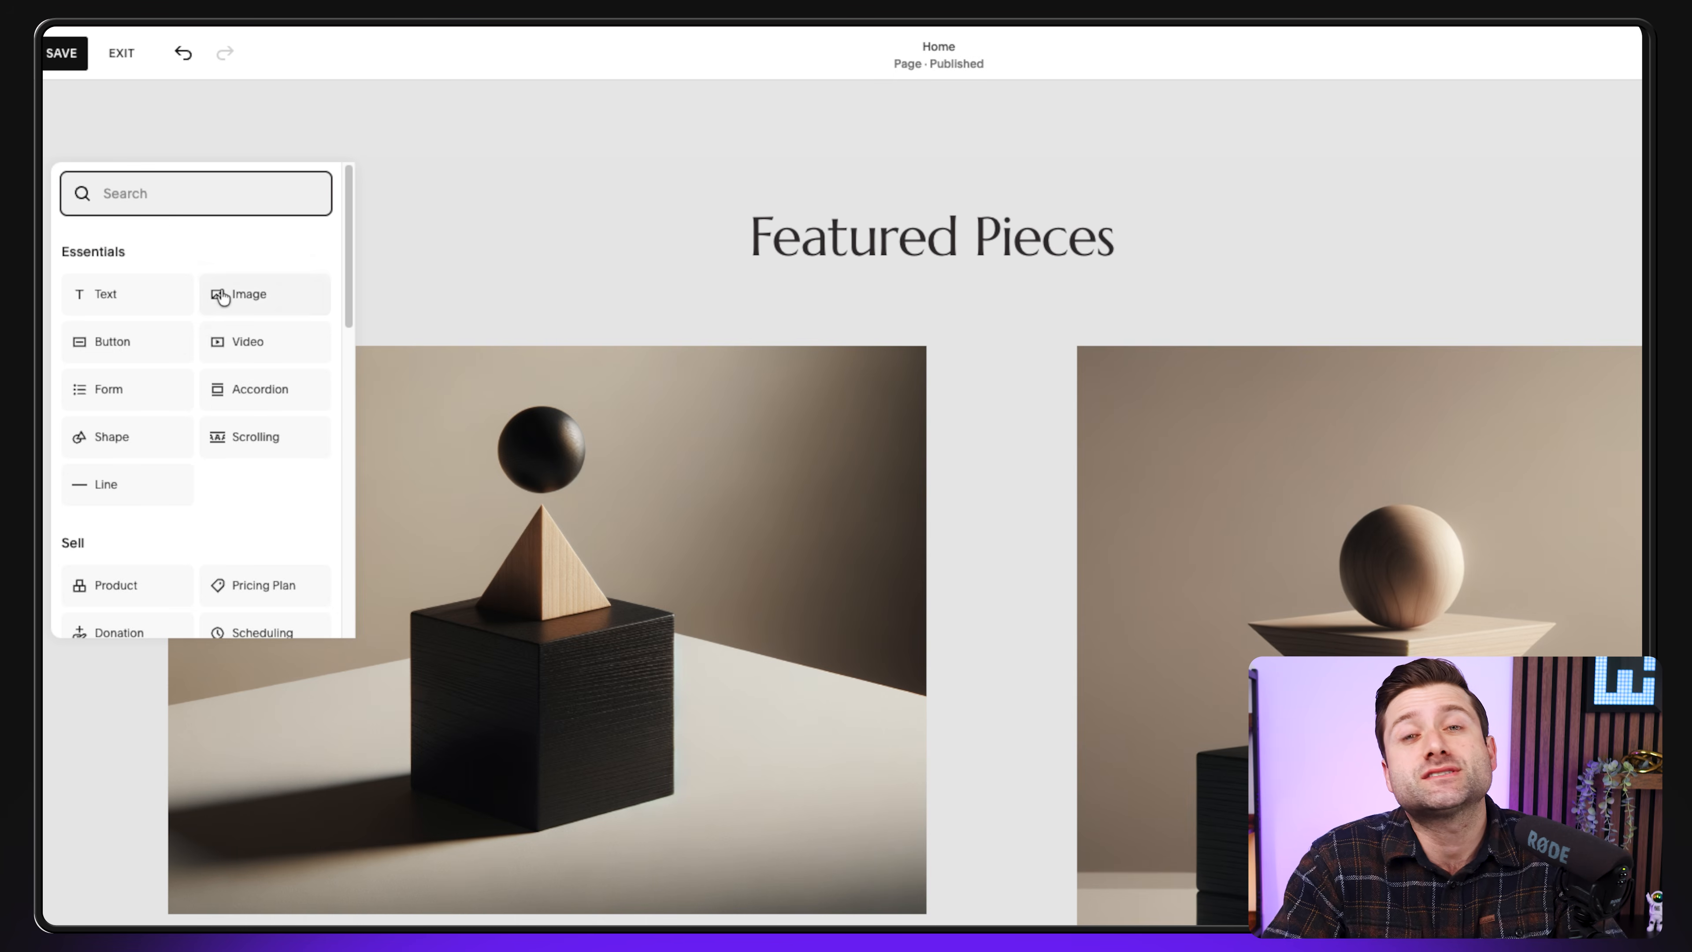
Add an image block beneath the first product in Featured Pieces and browse the Desktop folder for its picture
click(223, 298)
drag(208, 291, 411, 389)
scroll(441, 380, down, 3)
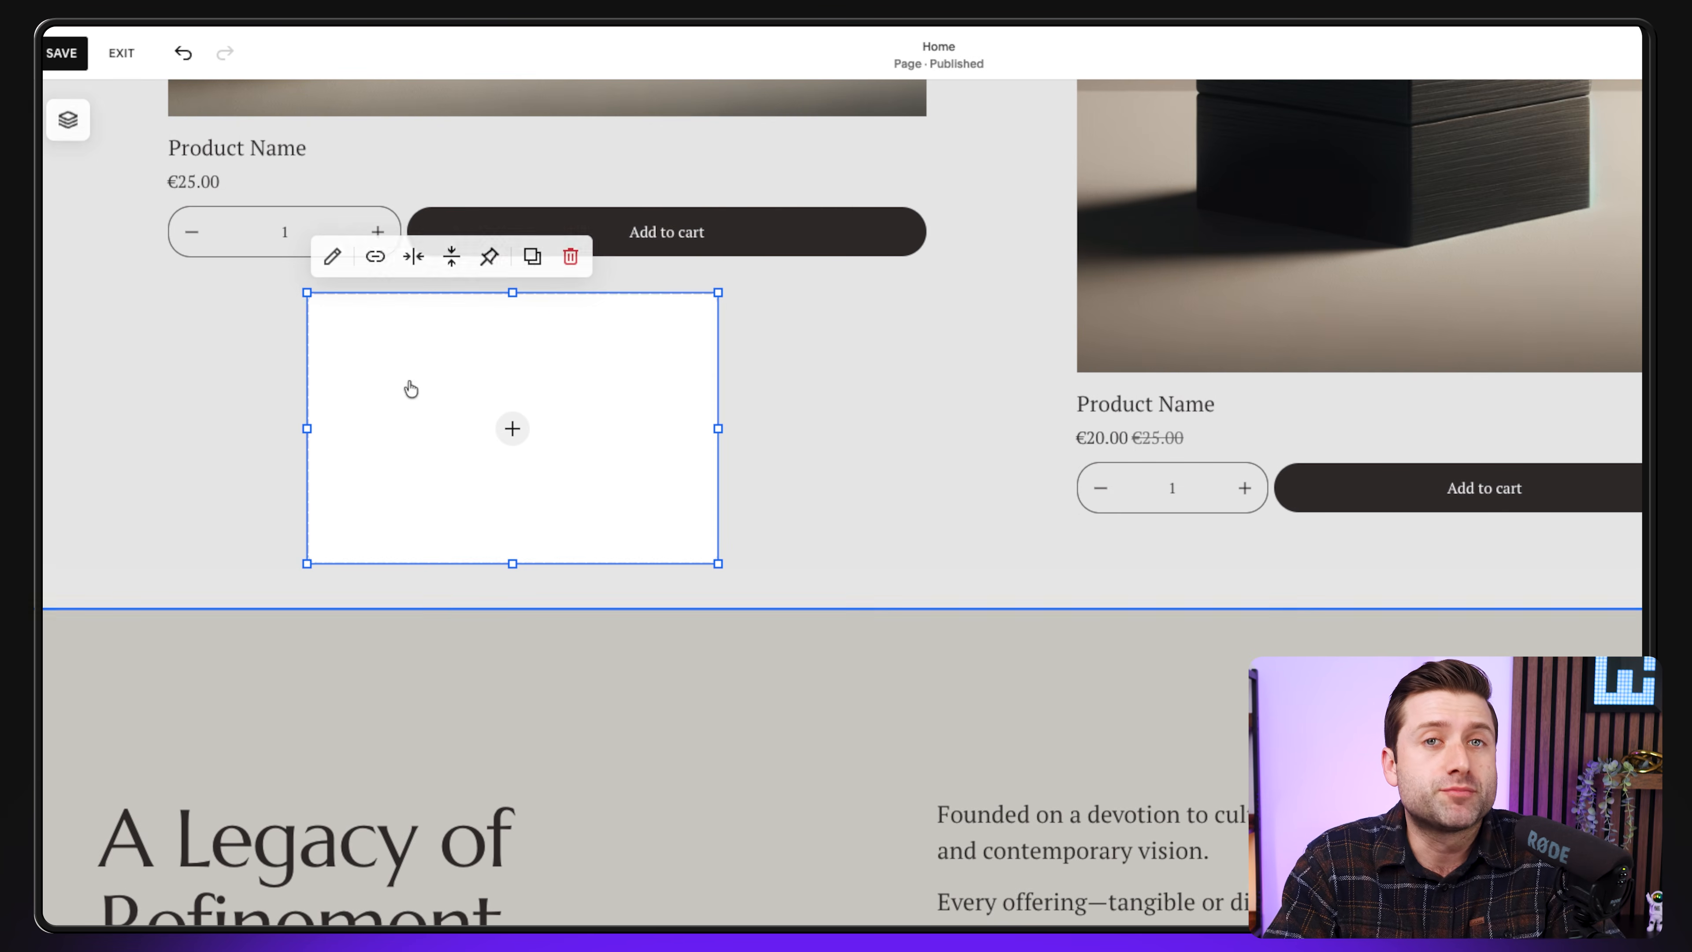
click(512, 430)
click(486, 423)
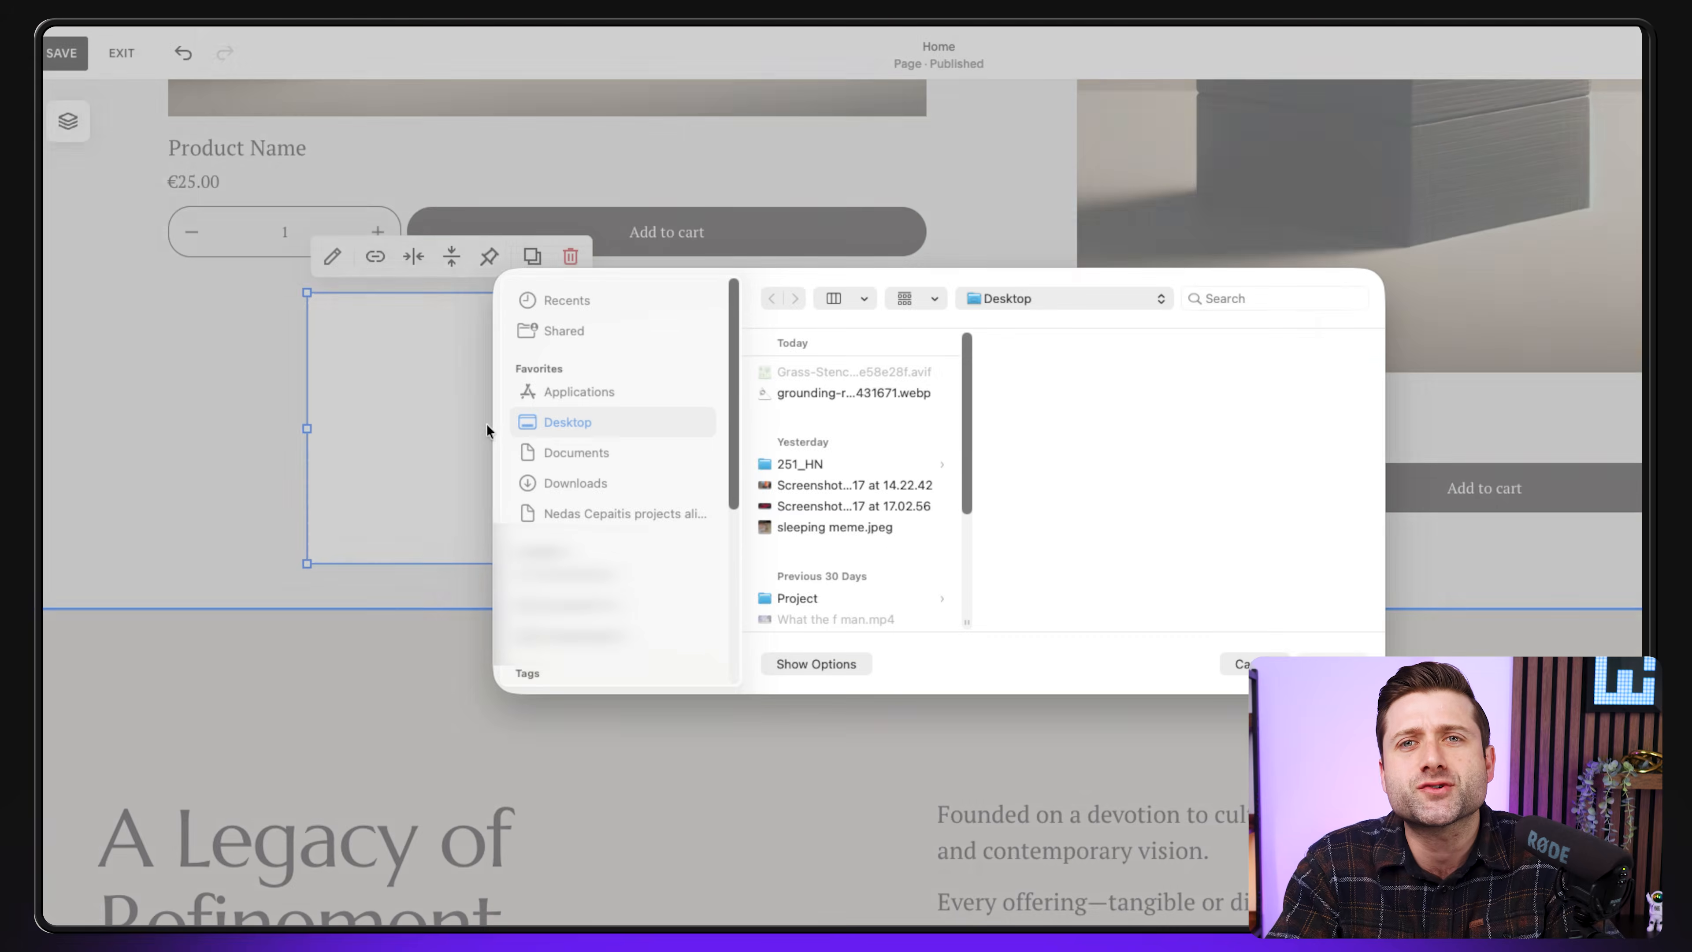
click(1253, 660)
drag(723, 467, 921, 555)
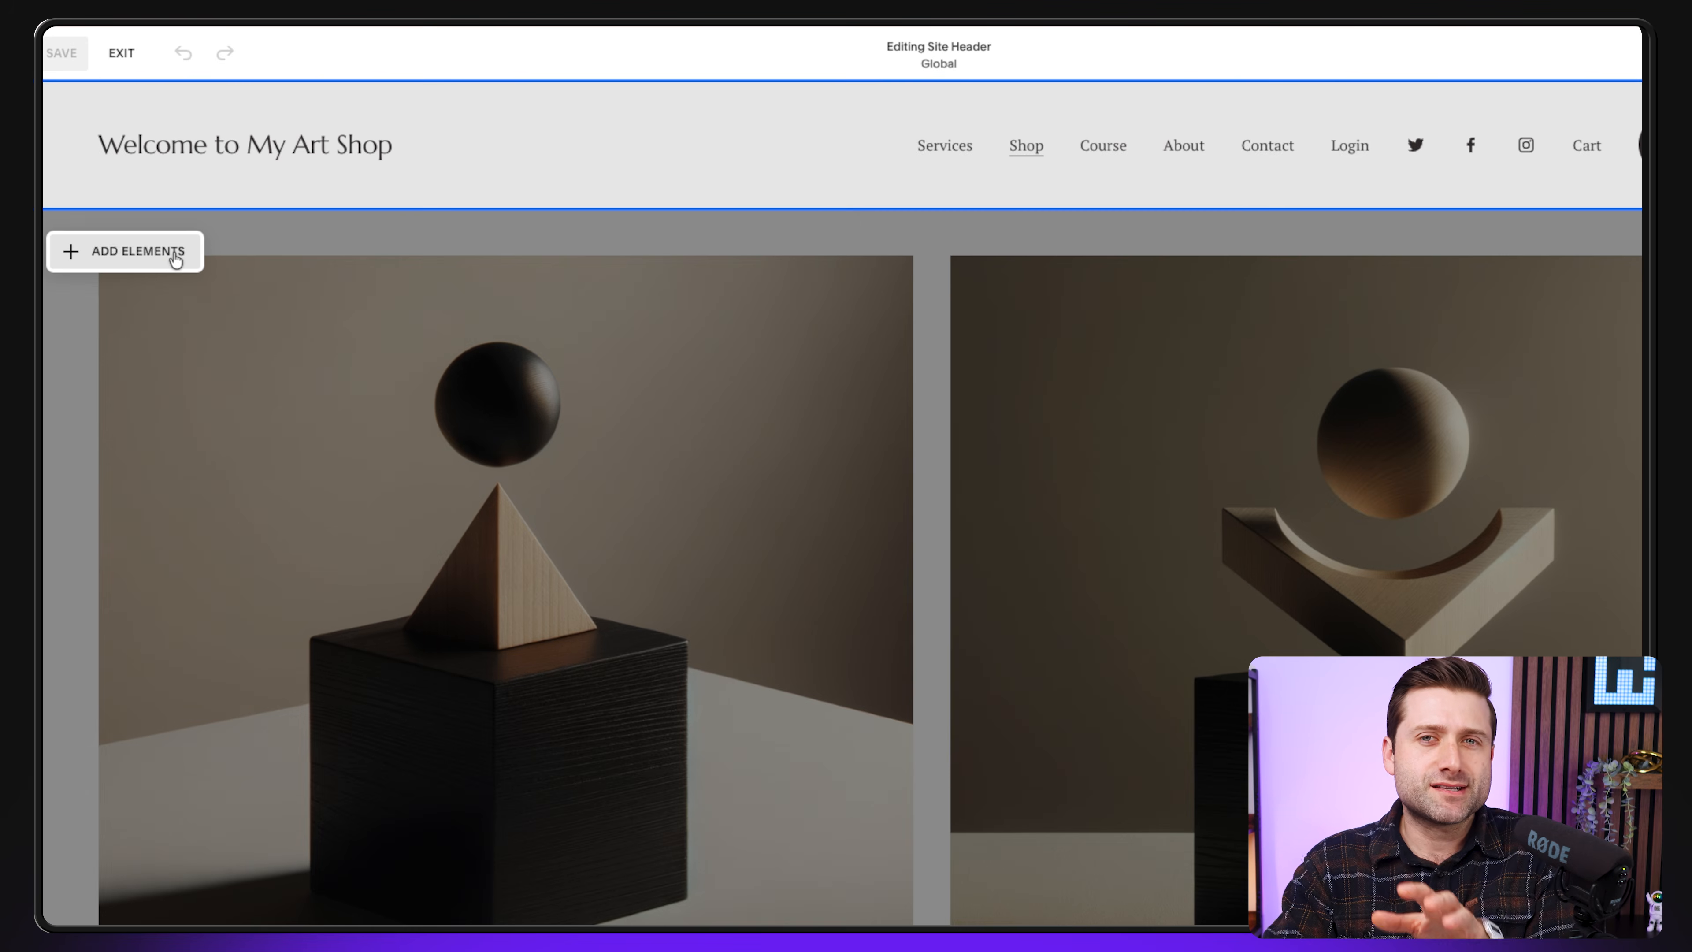
Open the site header's available elements and its design settings from the Shop page
click(170, 253)
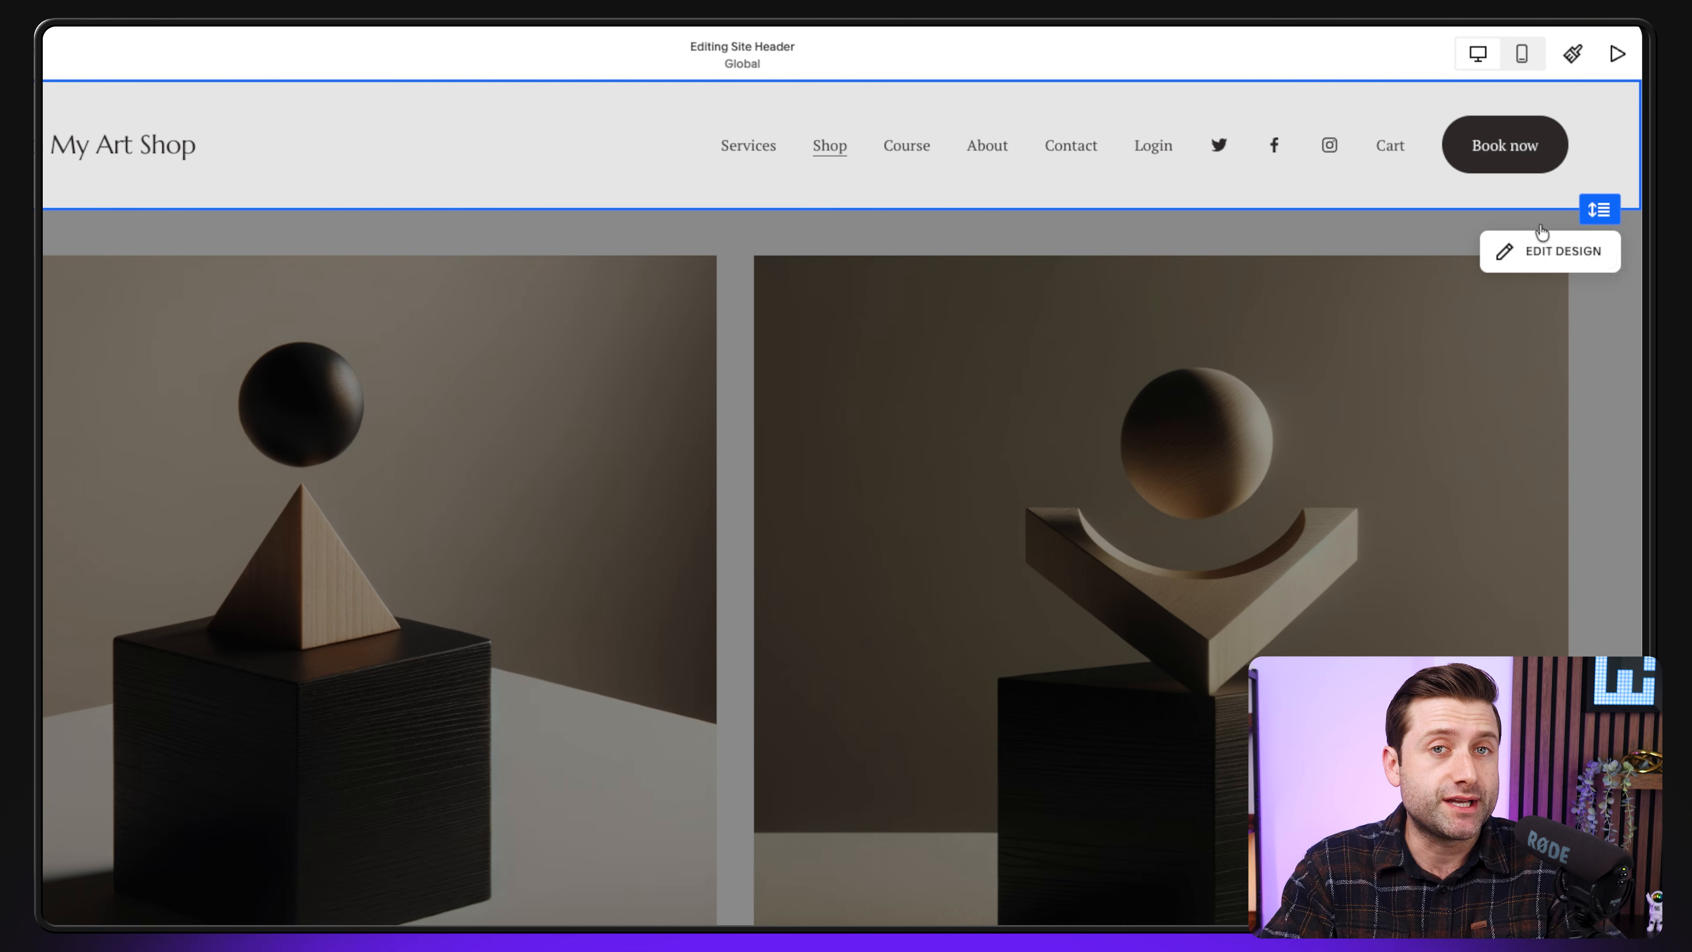
click(1545, 247)
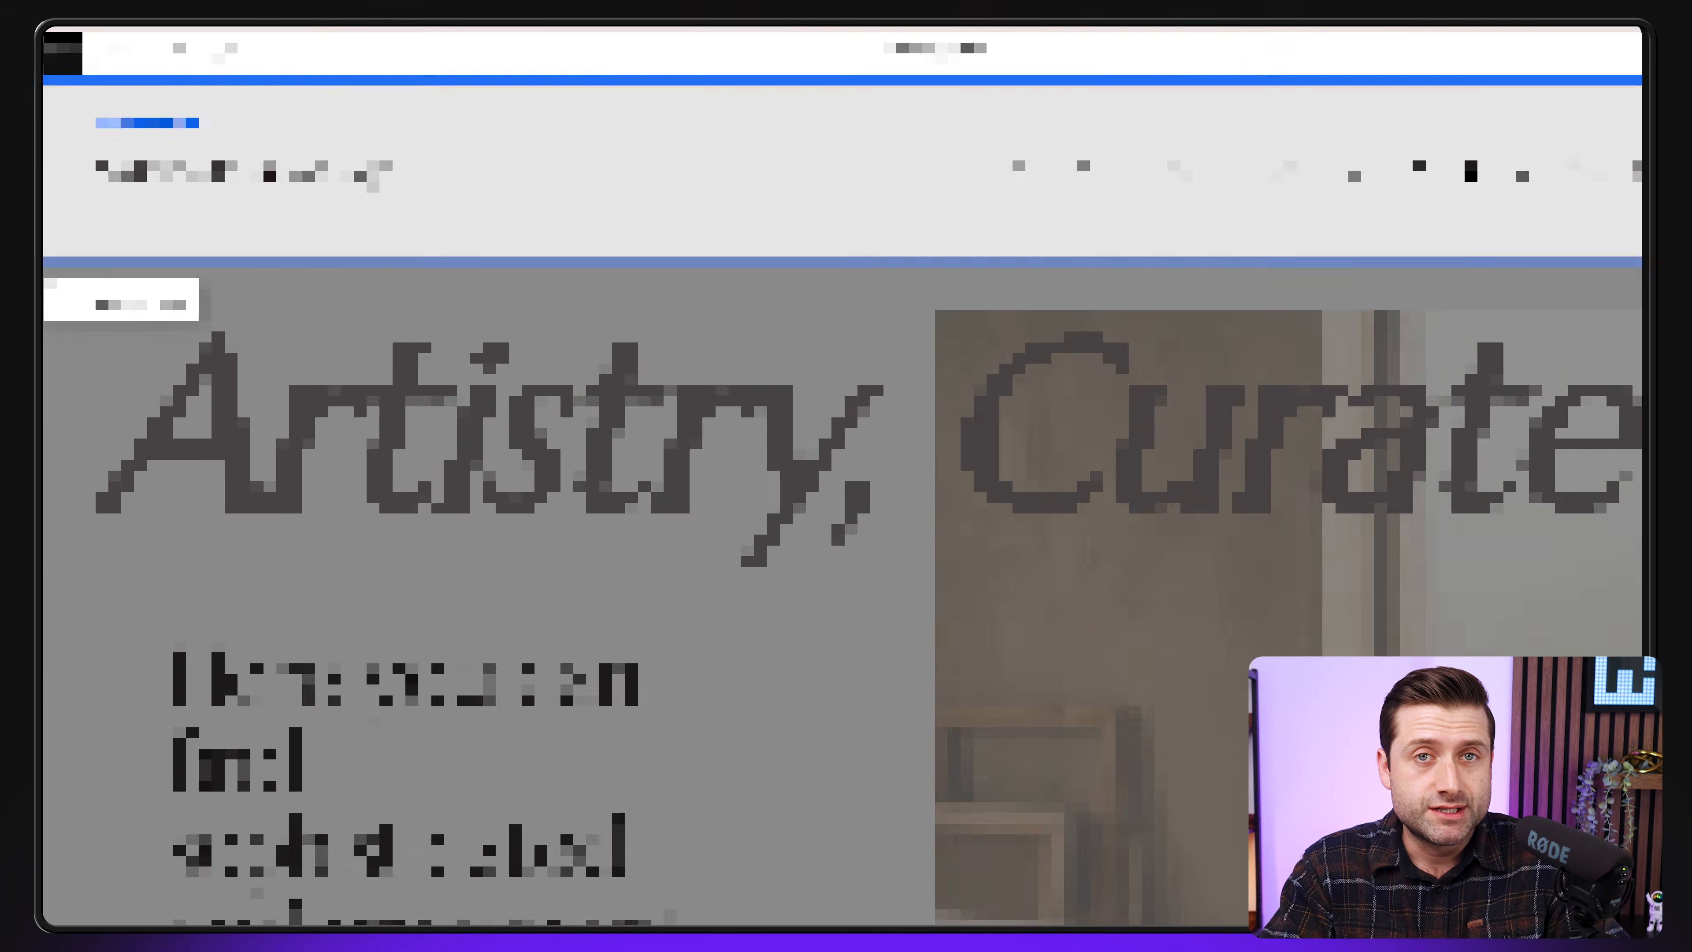
Add the paint palette image as the site header's logo and toggle the header's Social Links element
click(421, 164)
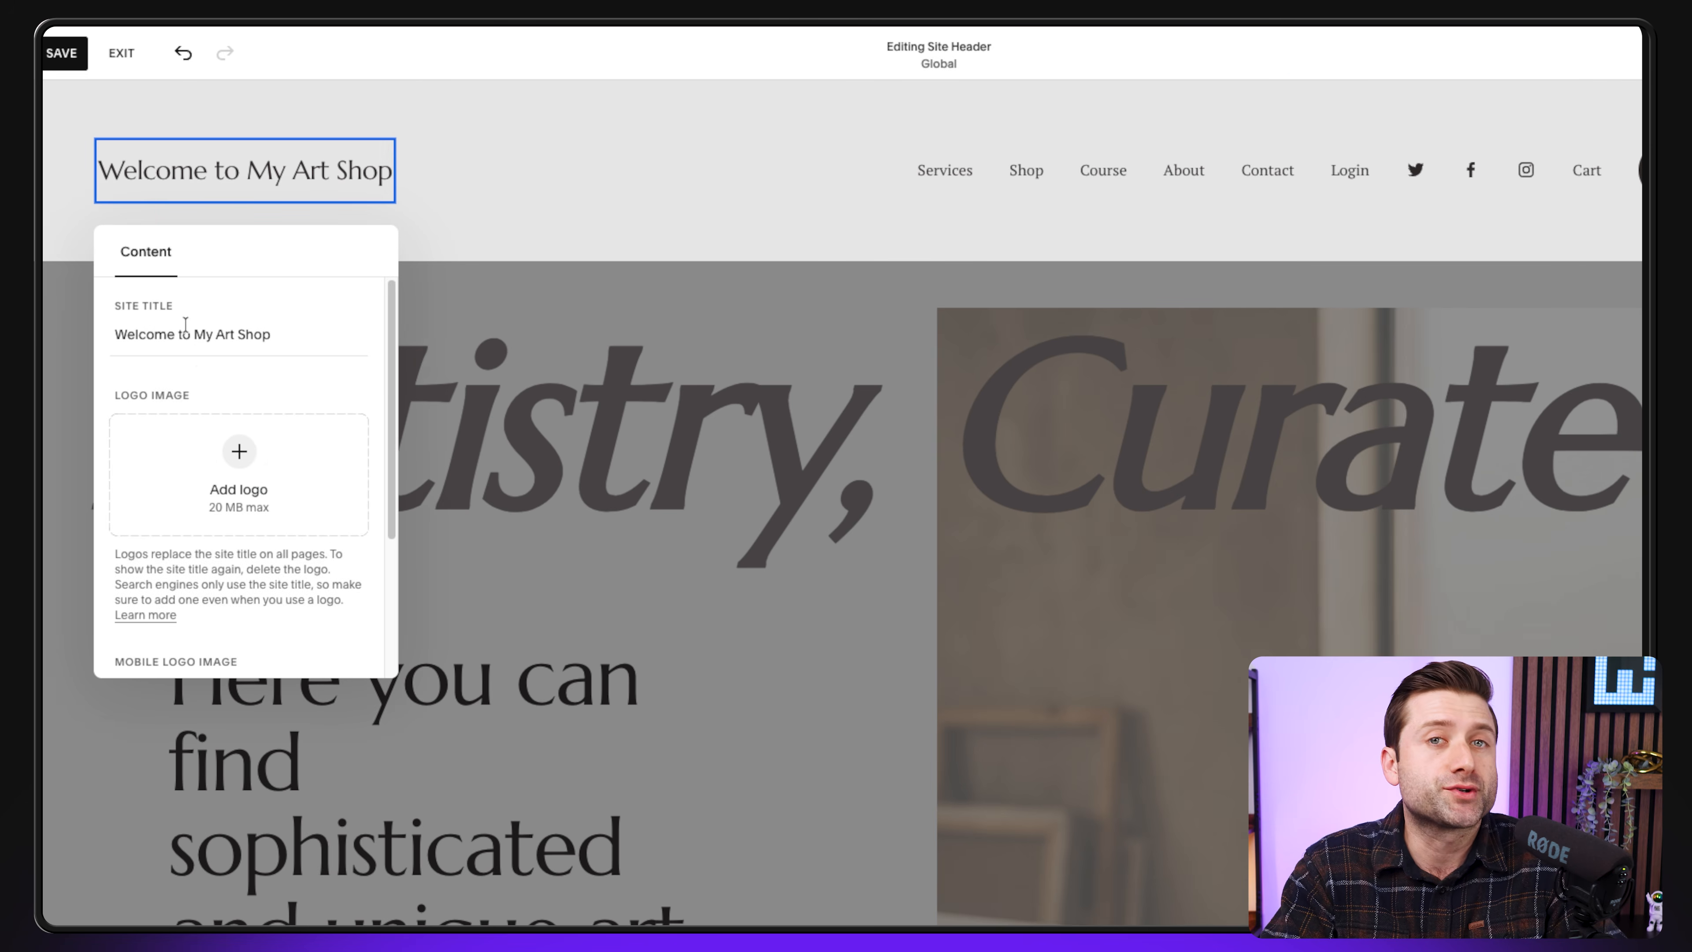
click(234, 460)
click(186, 497)
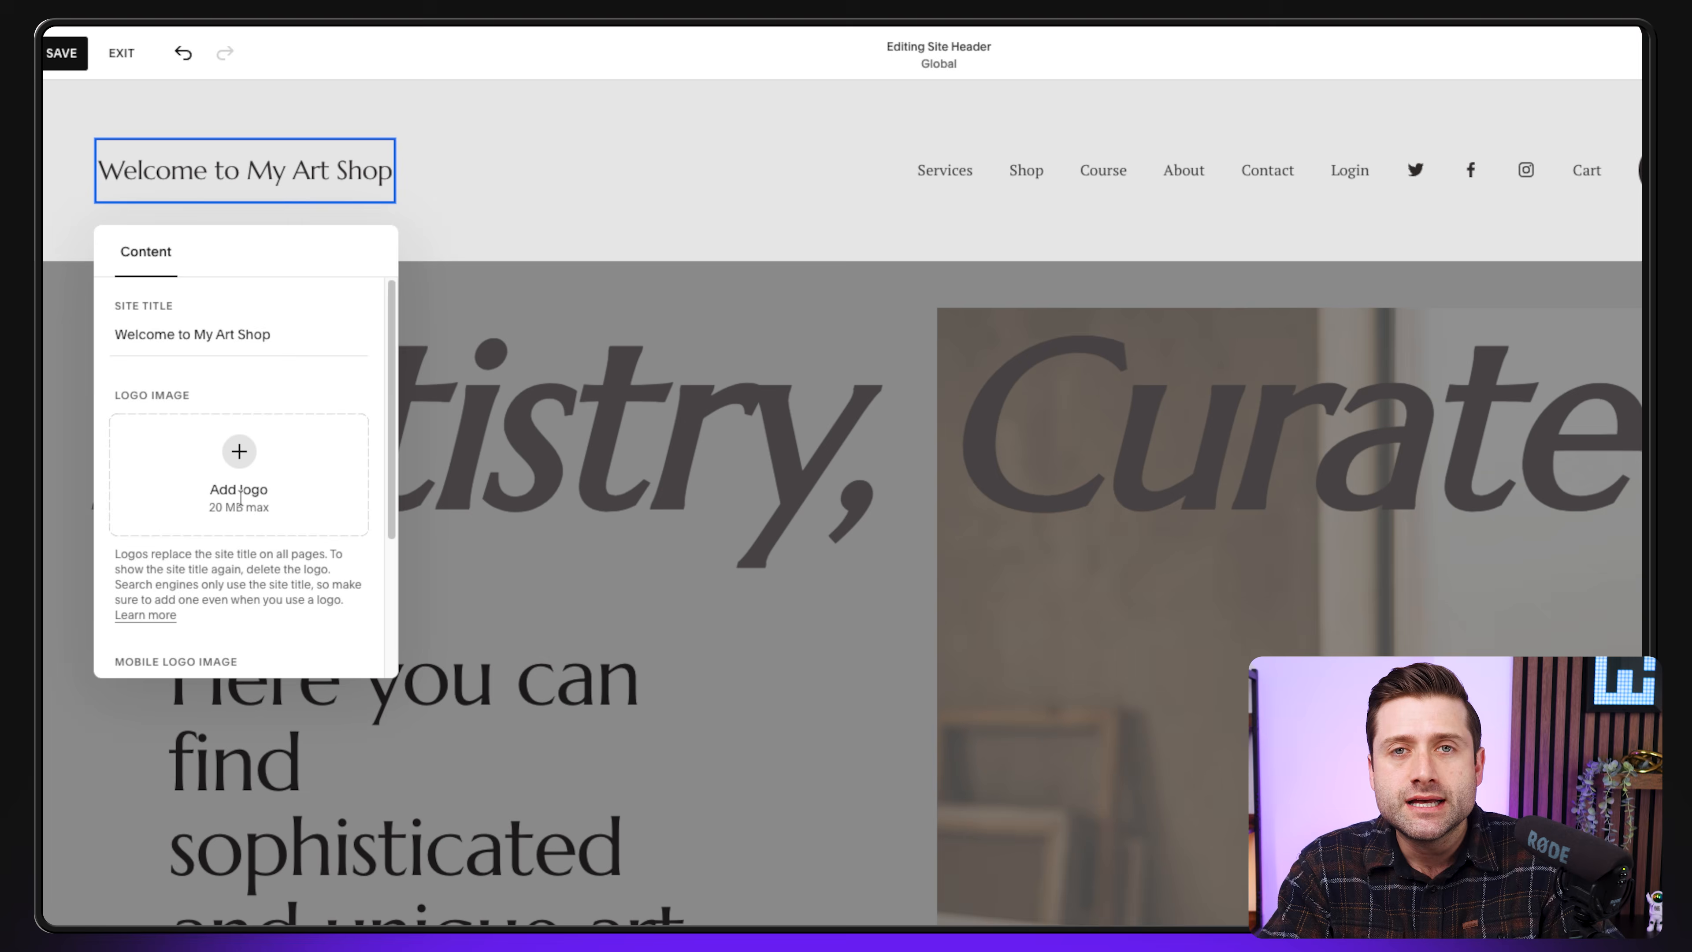
key(Return)
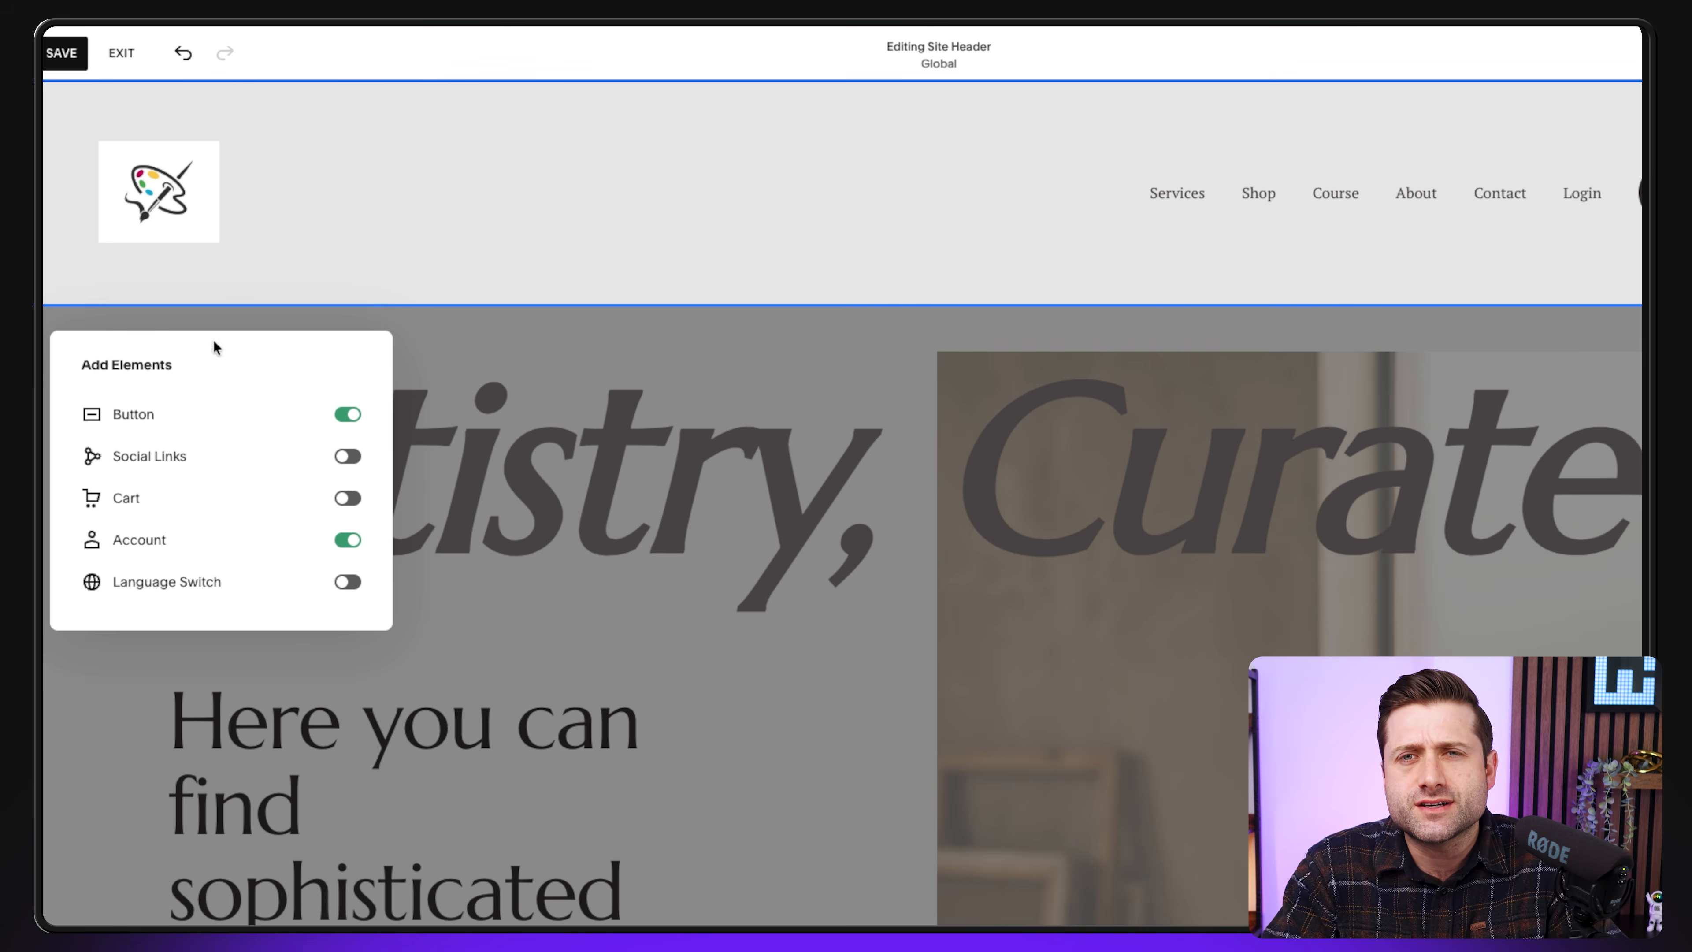
click(347, 457)
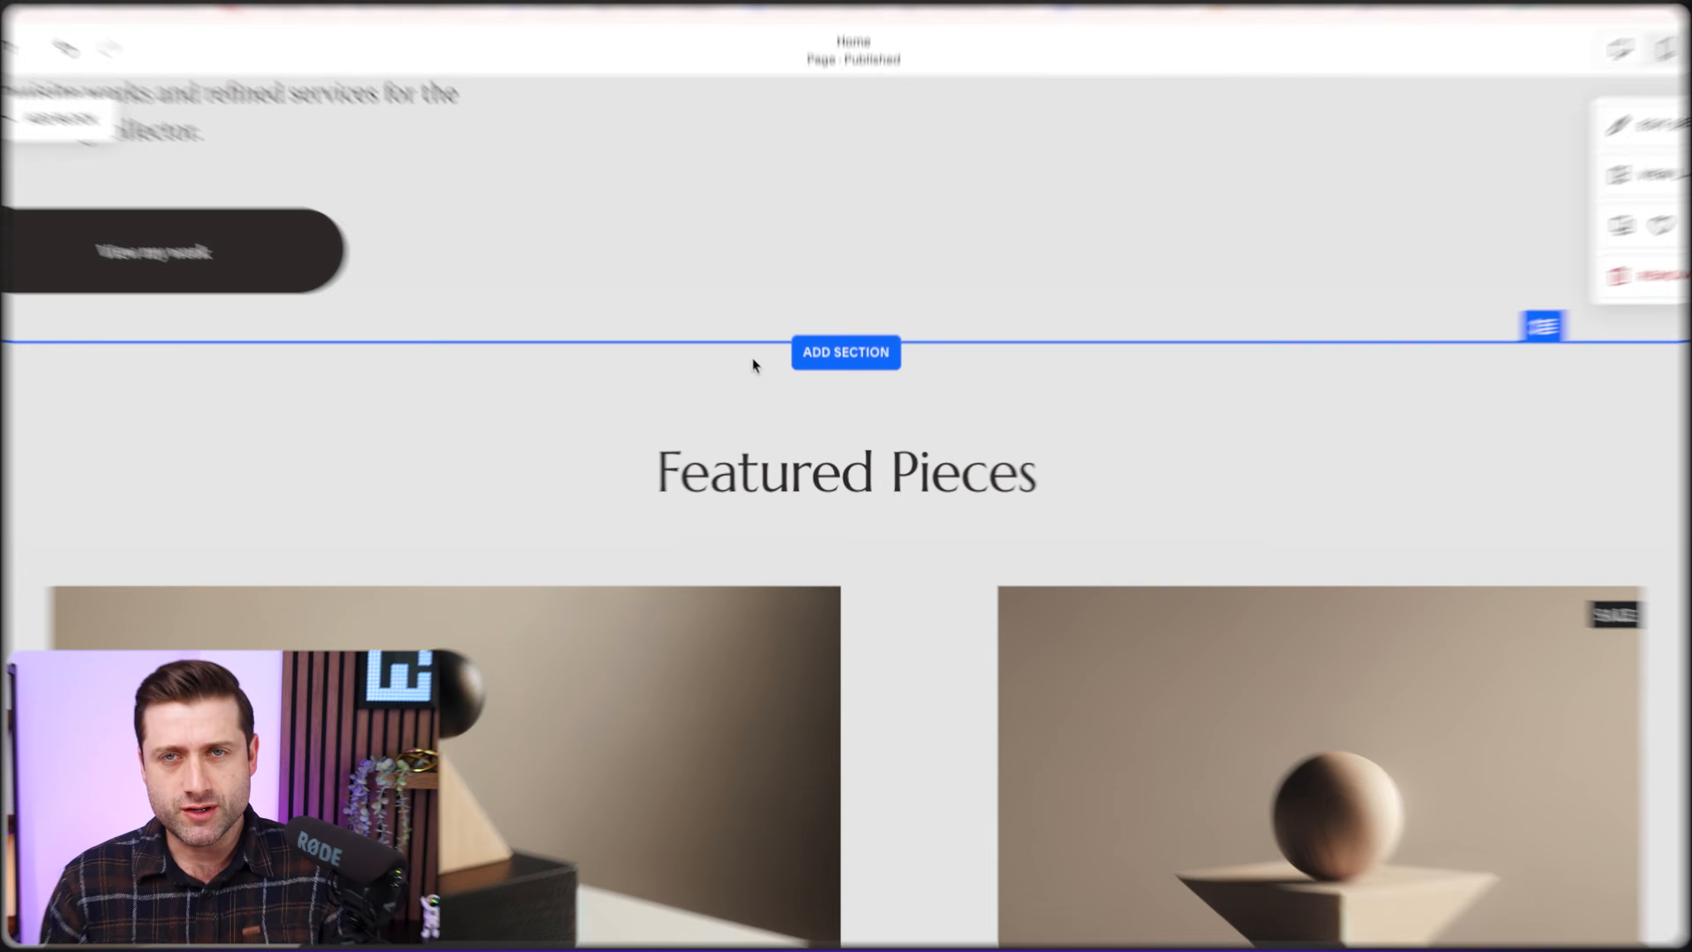
Add the Intro section "Let's create something meaningful together." above Featured Pieces and open its section settings
click(842, 360)
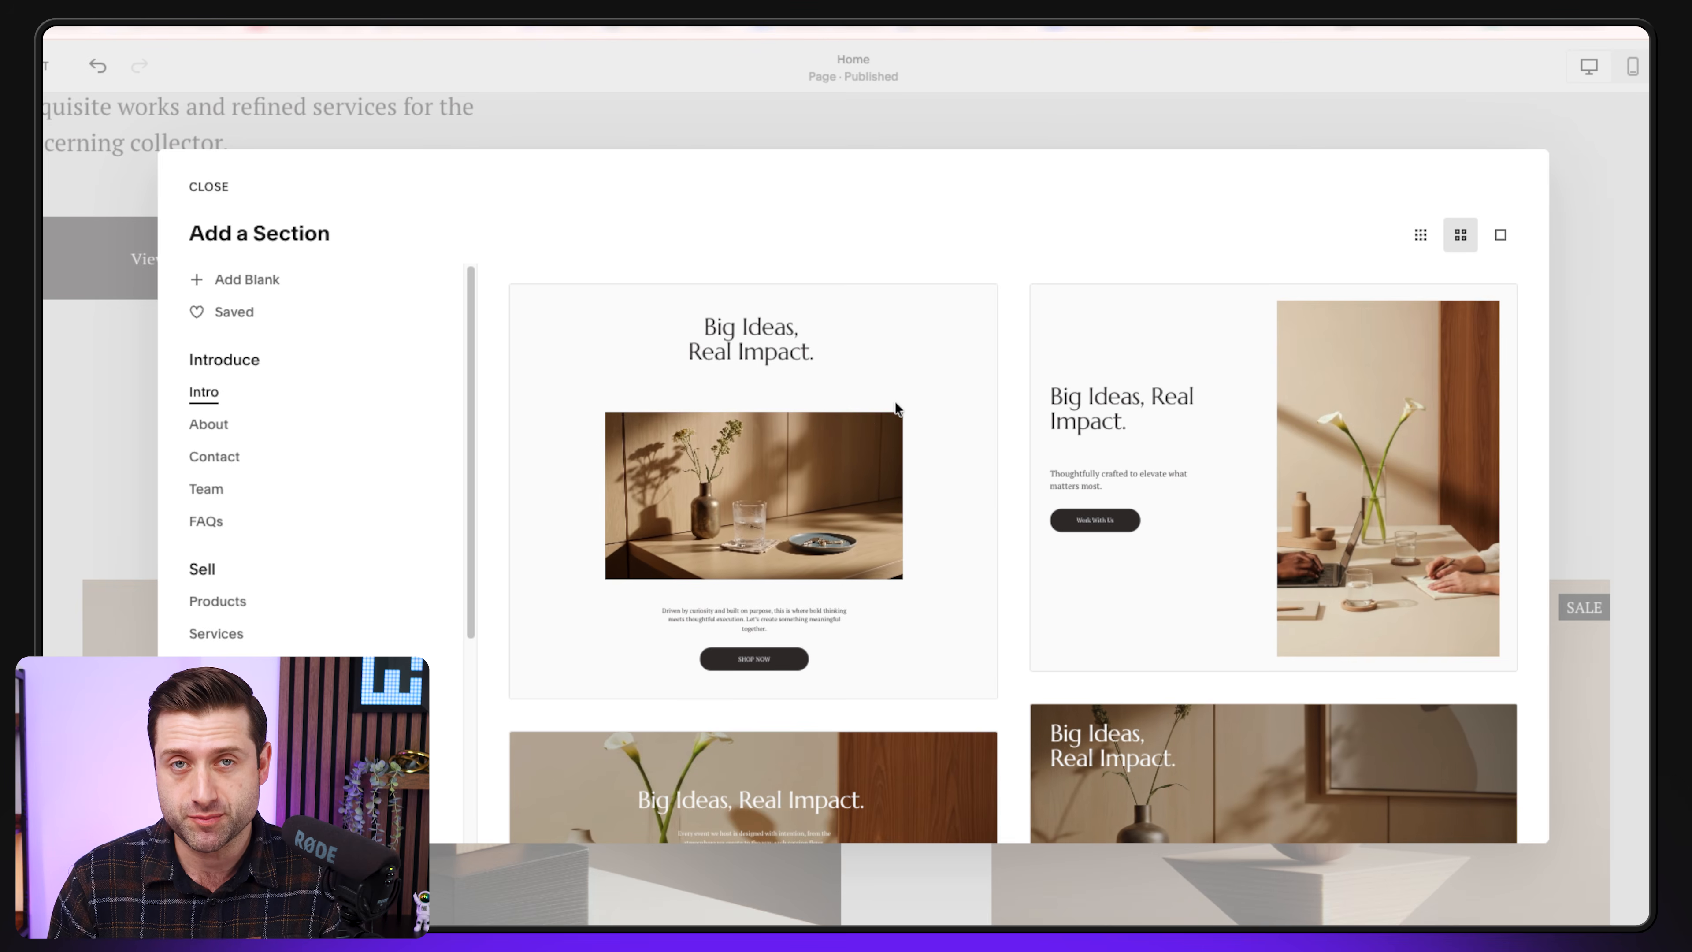
scroll(896, 402, down, 6)
scroll(977, 467, down, 5)
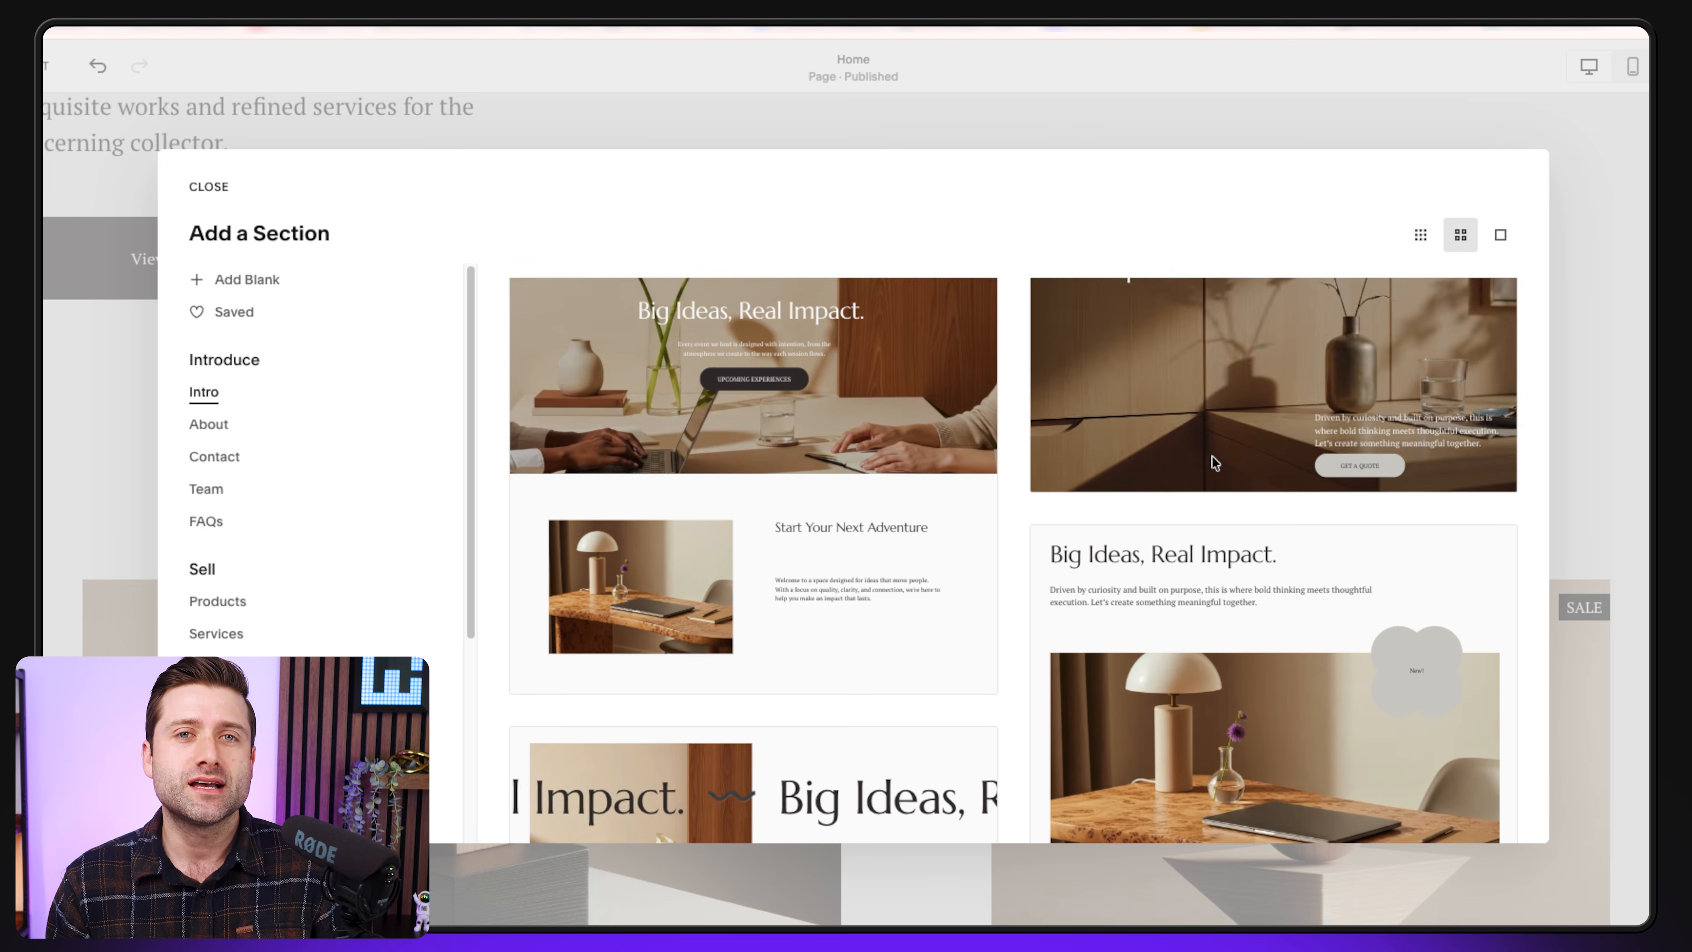
scroll(741, 456, down, 6)
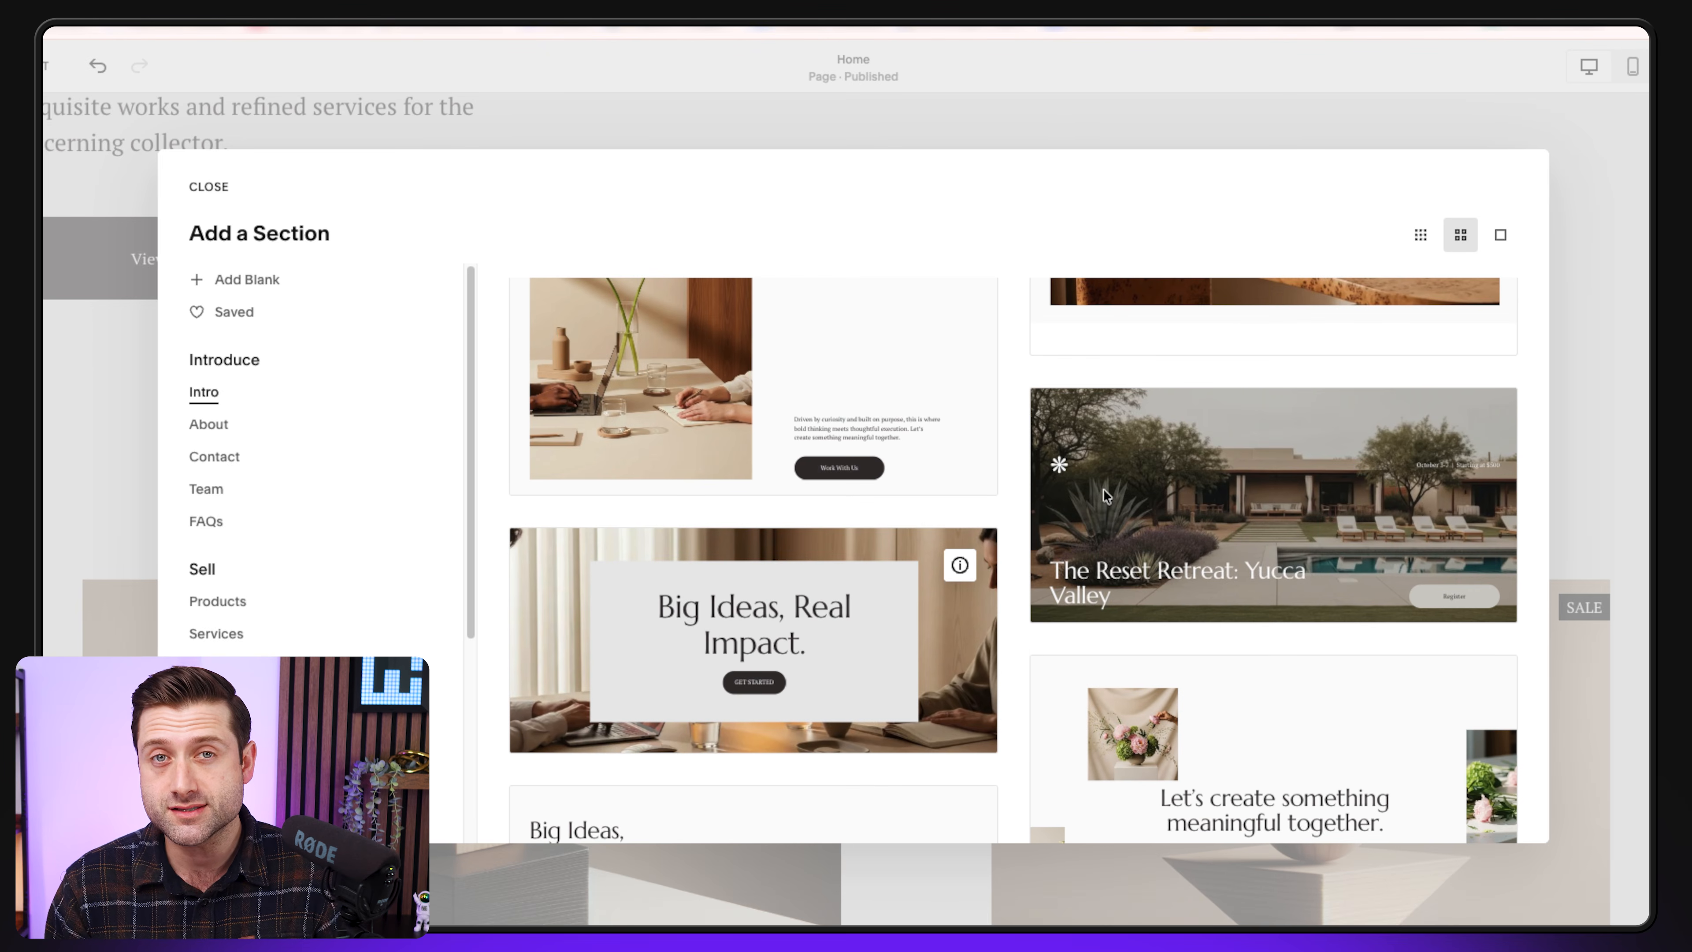
scroll(1103, 487, down, 5)
scroll(803, 459, down, 1)
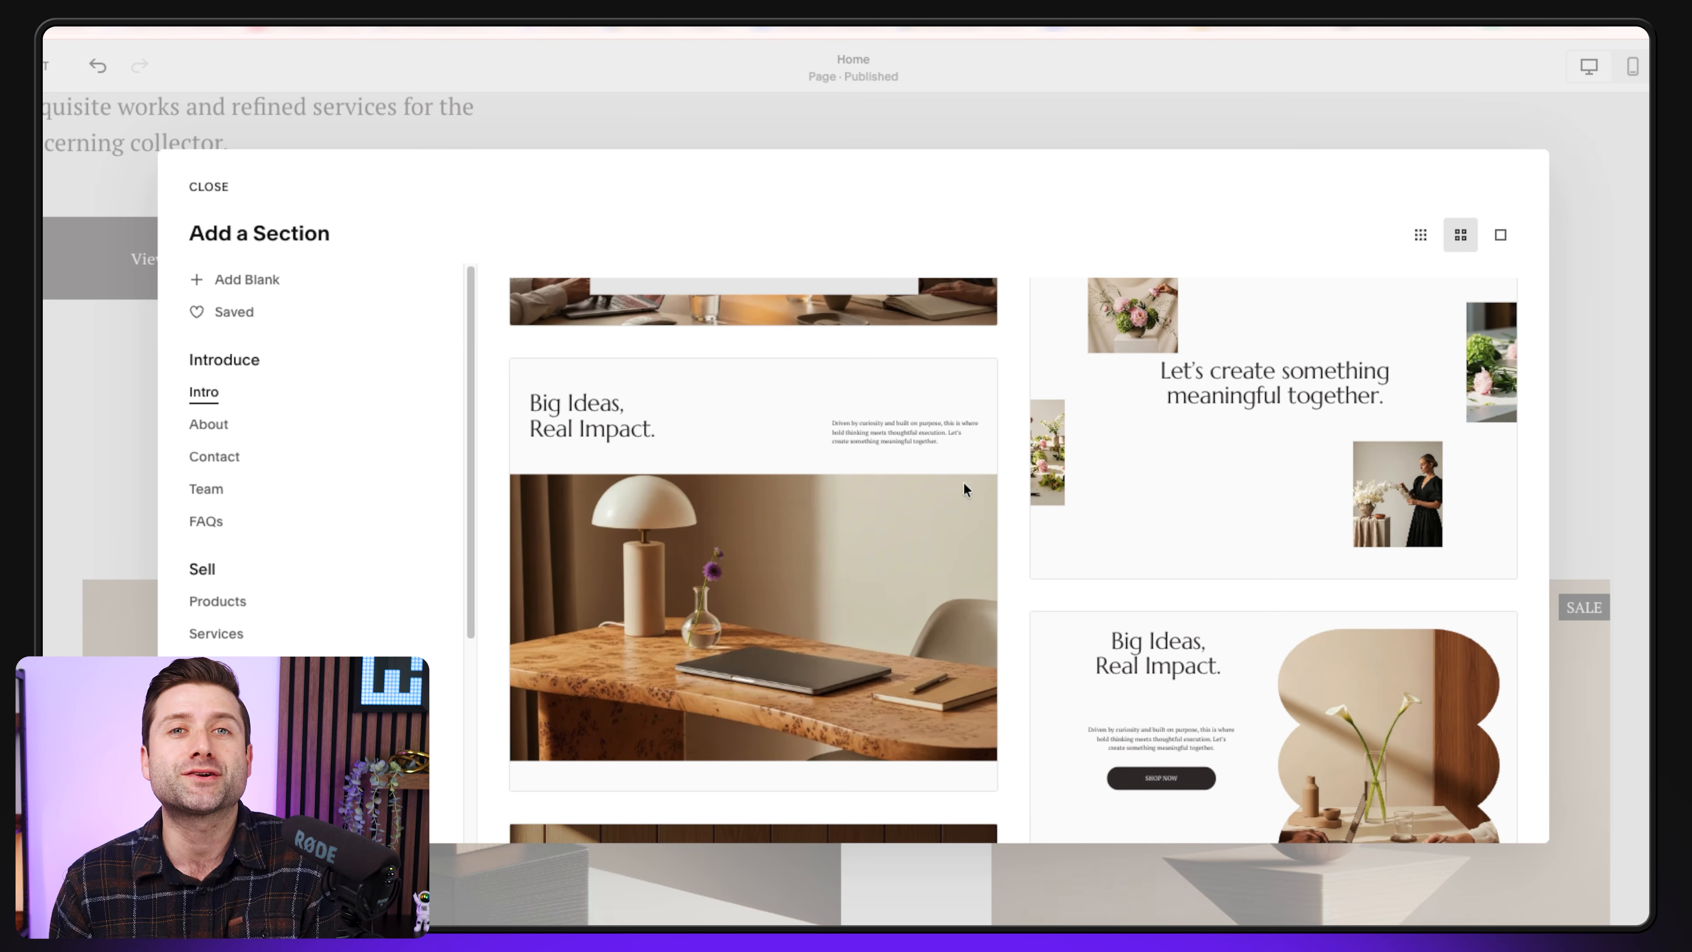
click(1197, 463)
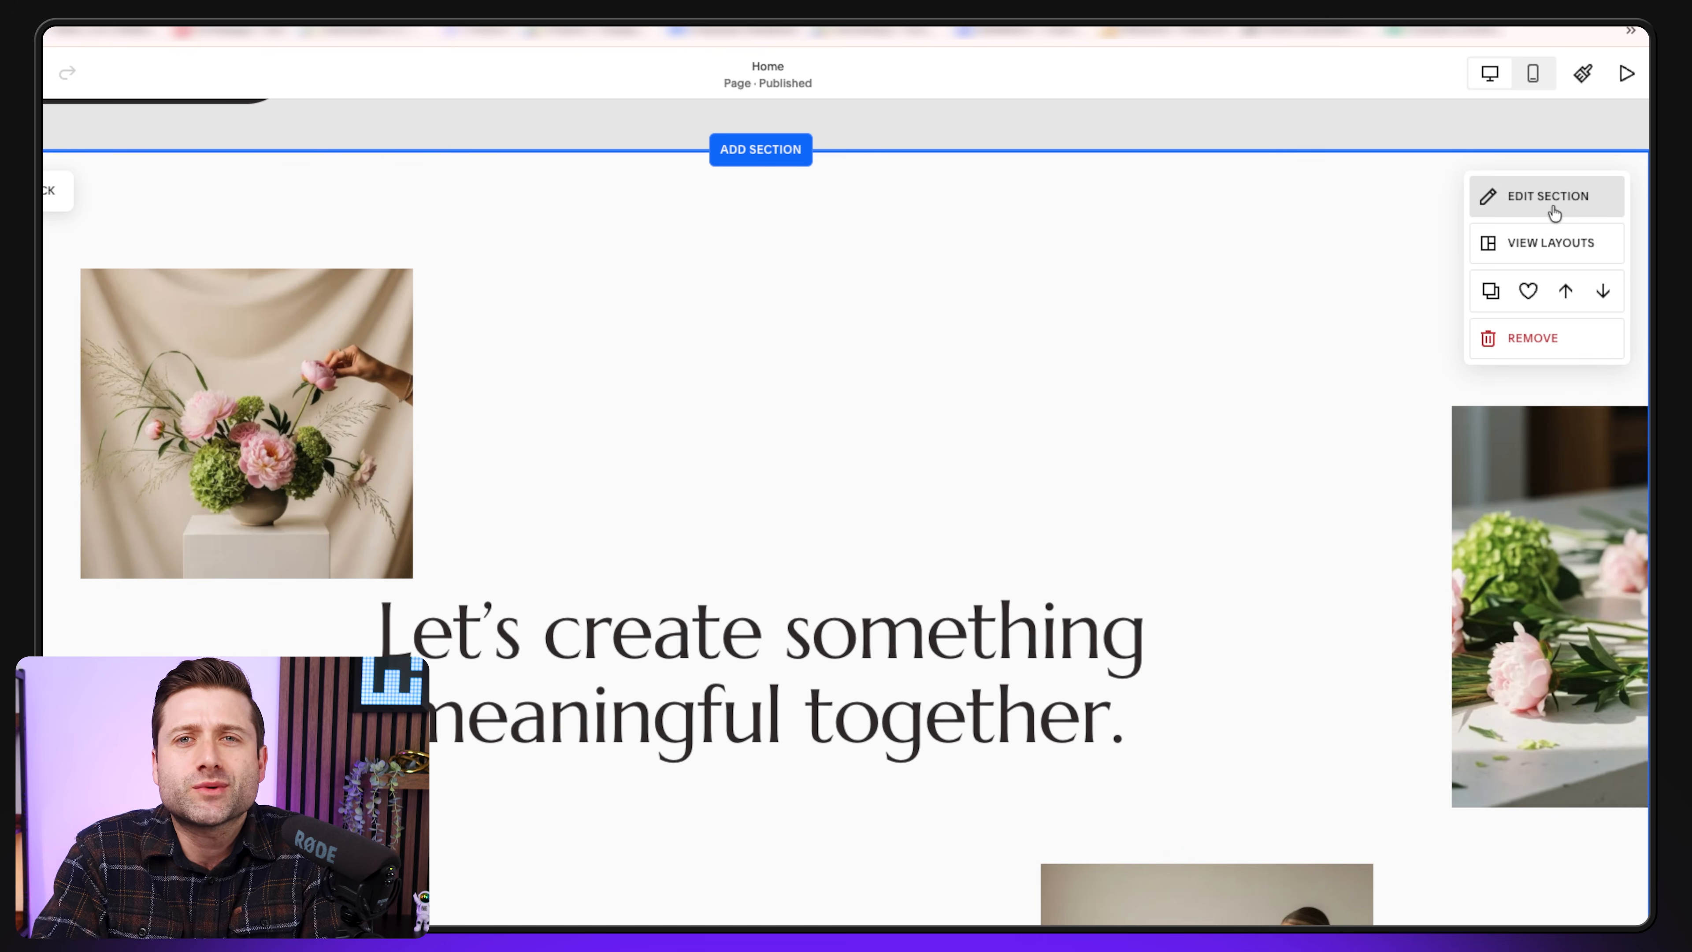
click(1553, 200)
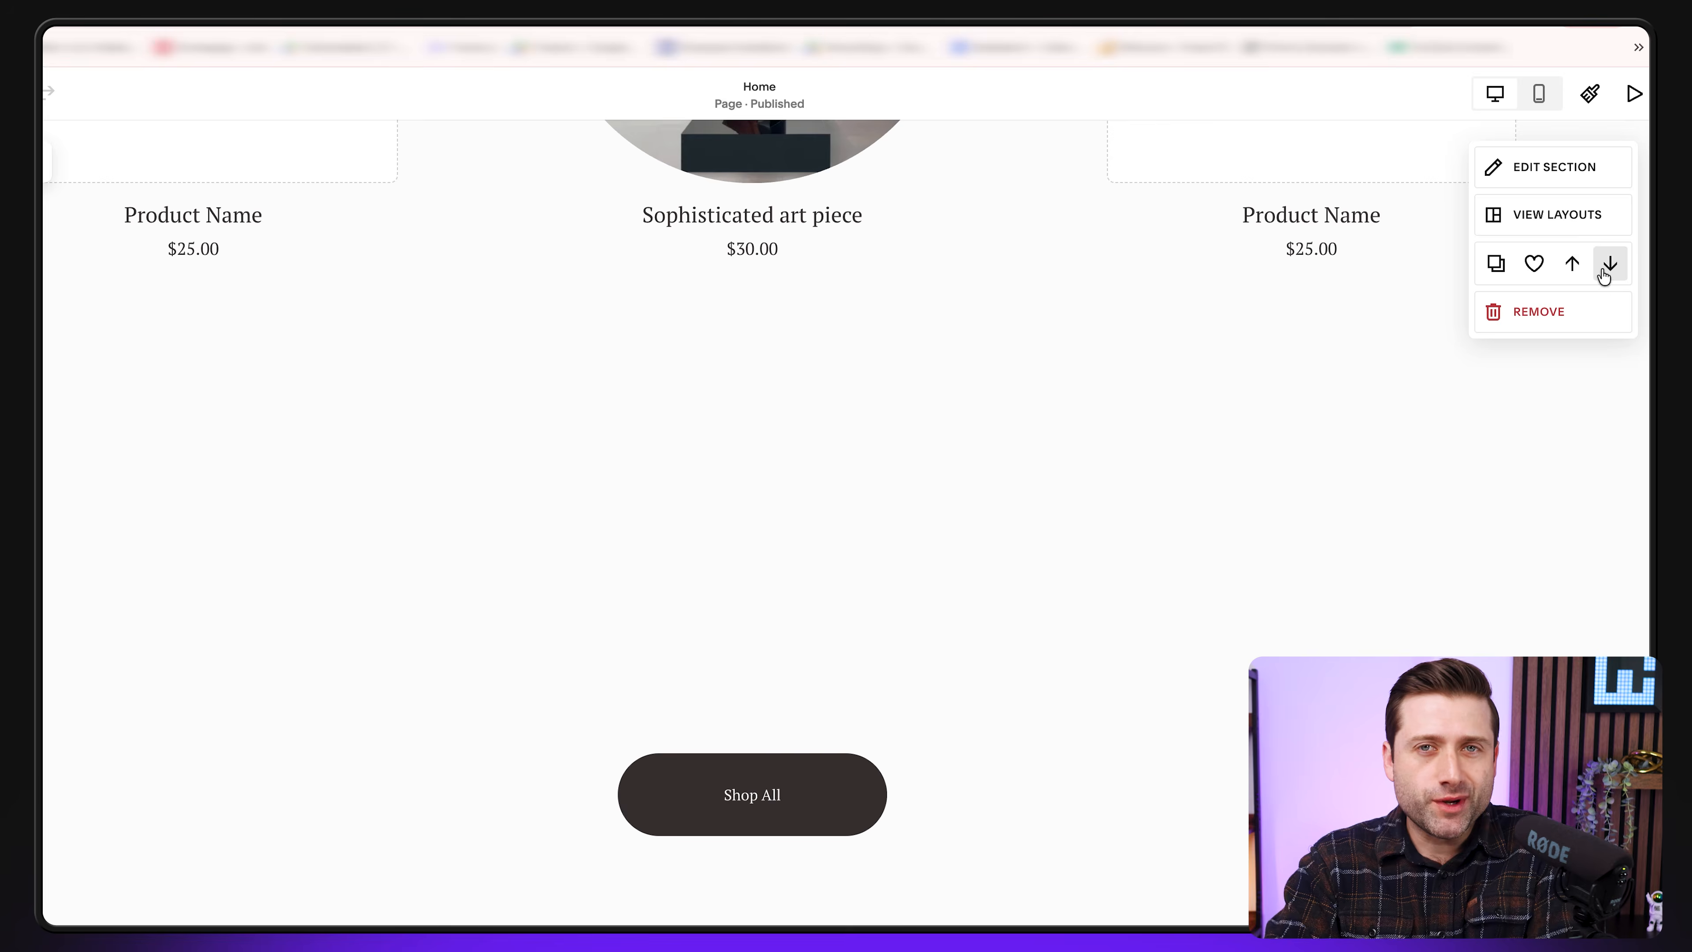
Move the section with the floral images down one position on the homepage and check the section order
click(1573, 325)
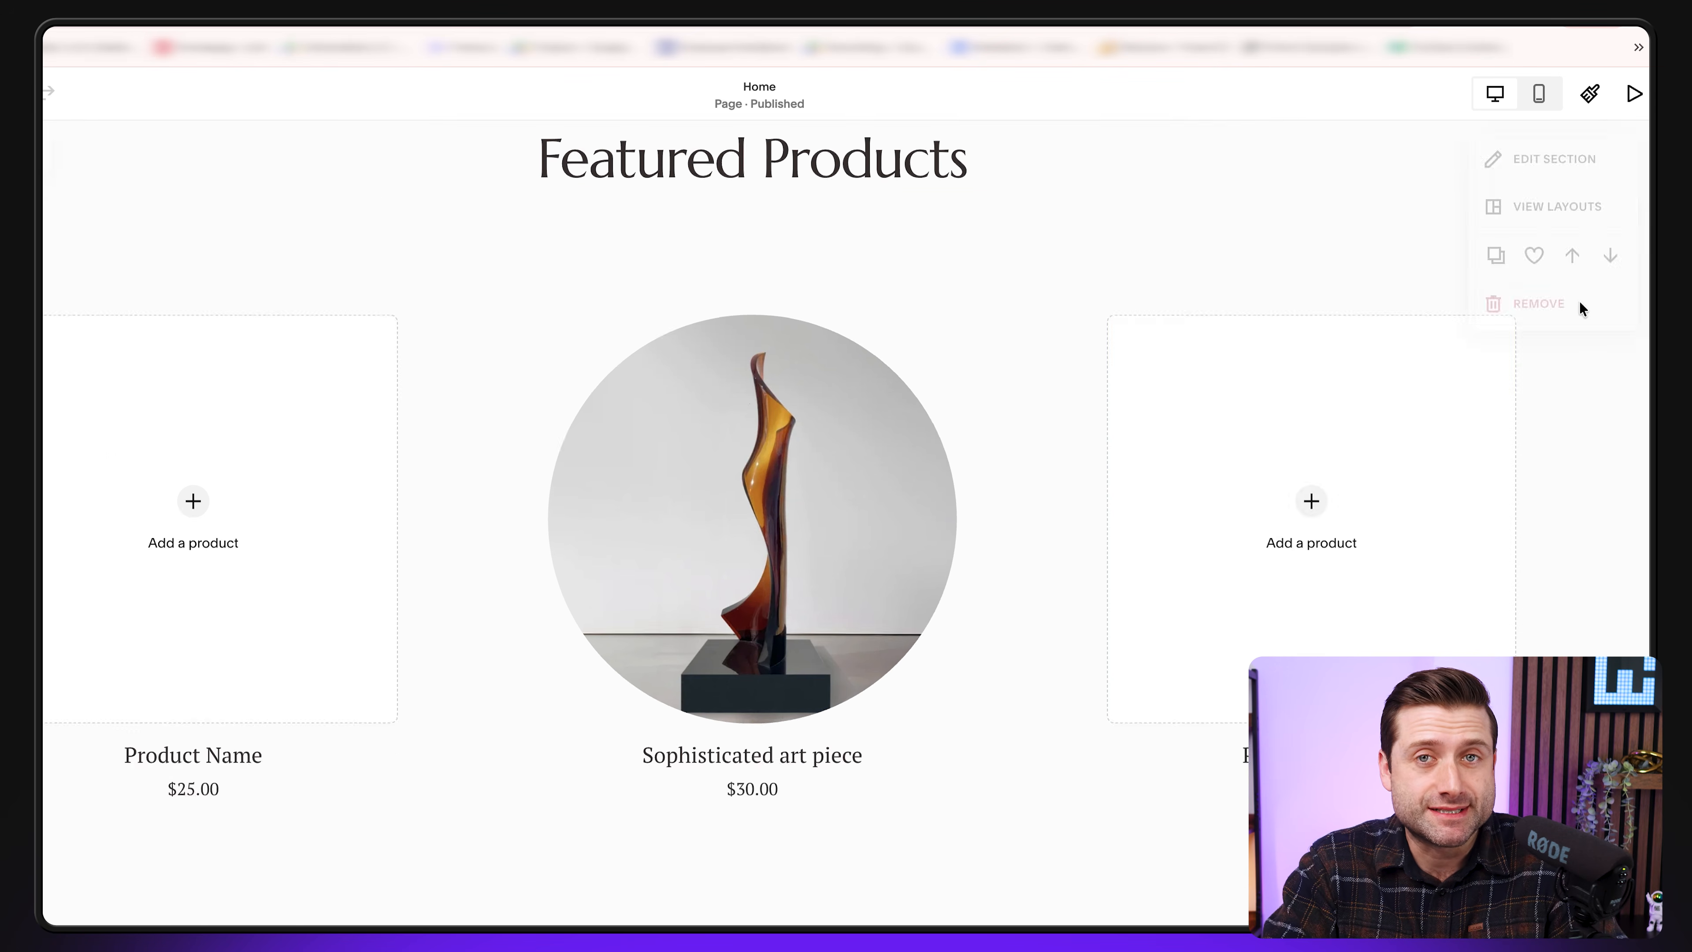
scroll(1186, 518, down, 10)
scroll(1137, 521, up, 20)
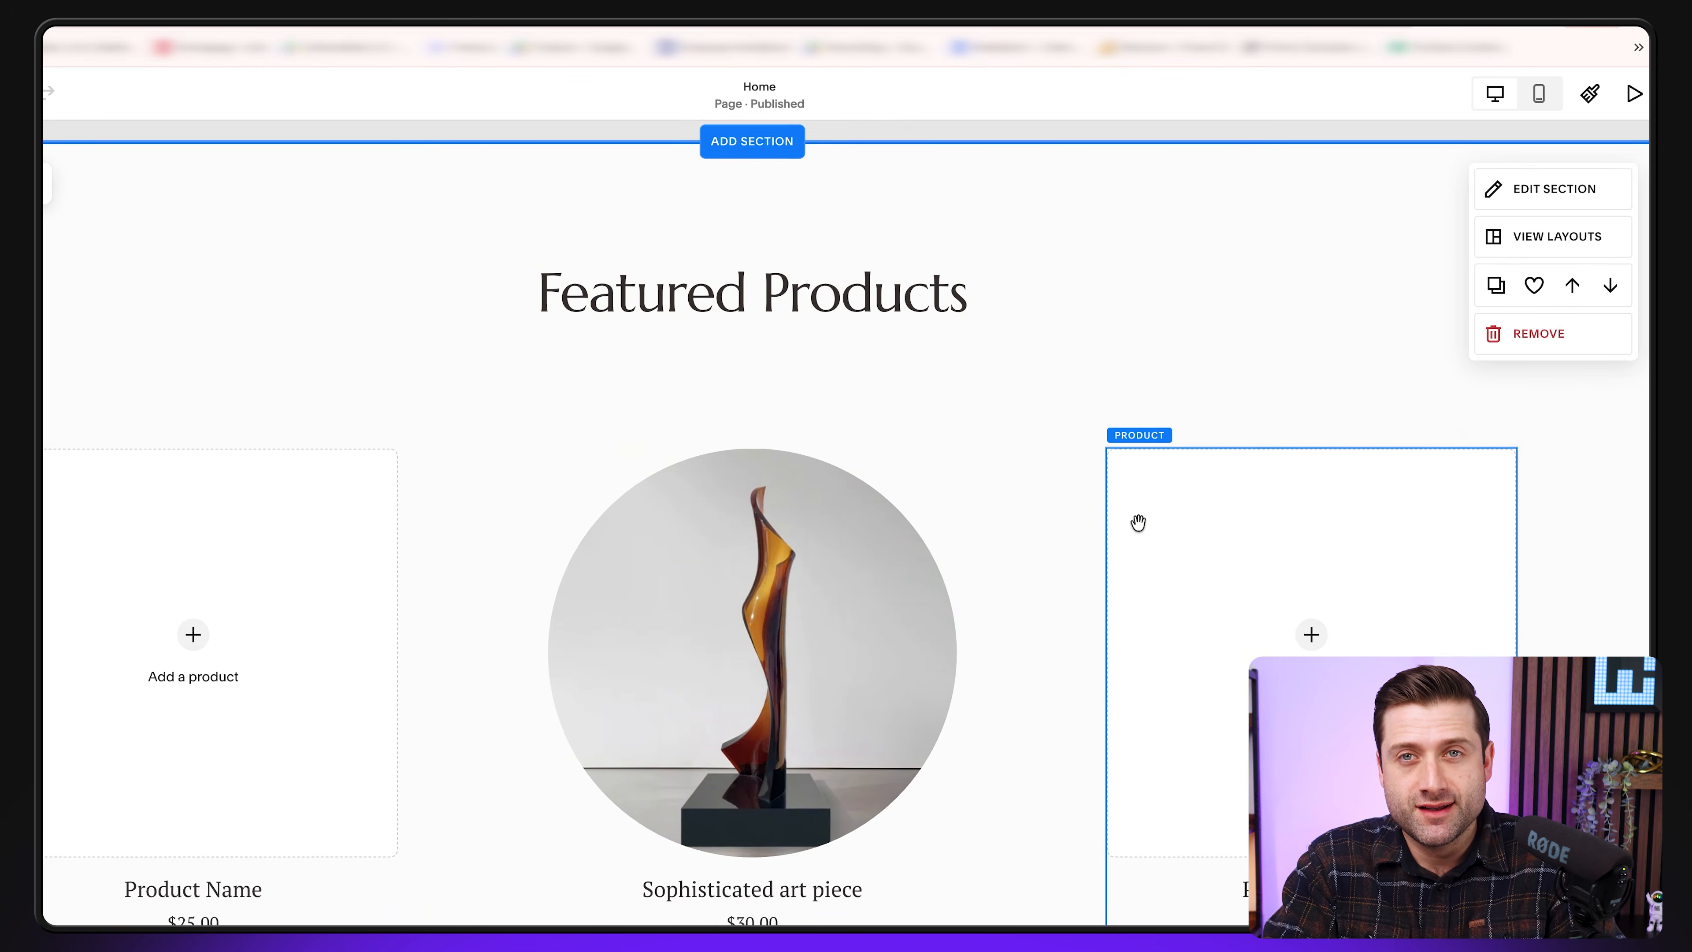
scroll(1014, 505, down, 5)
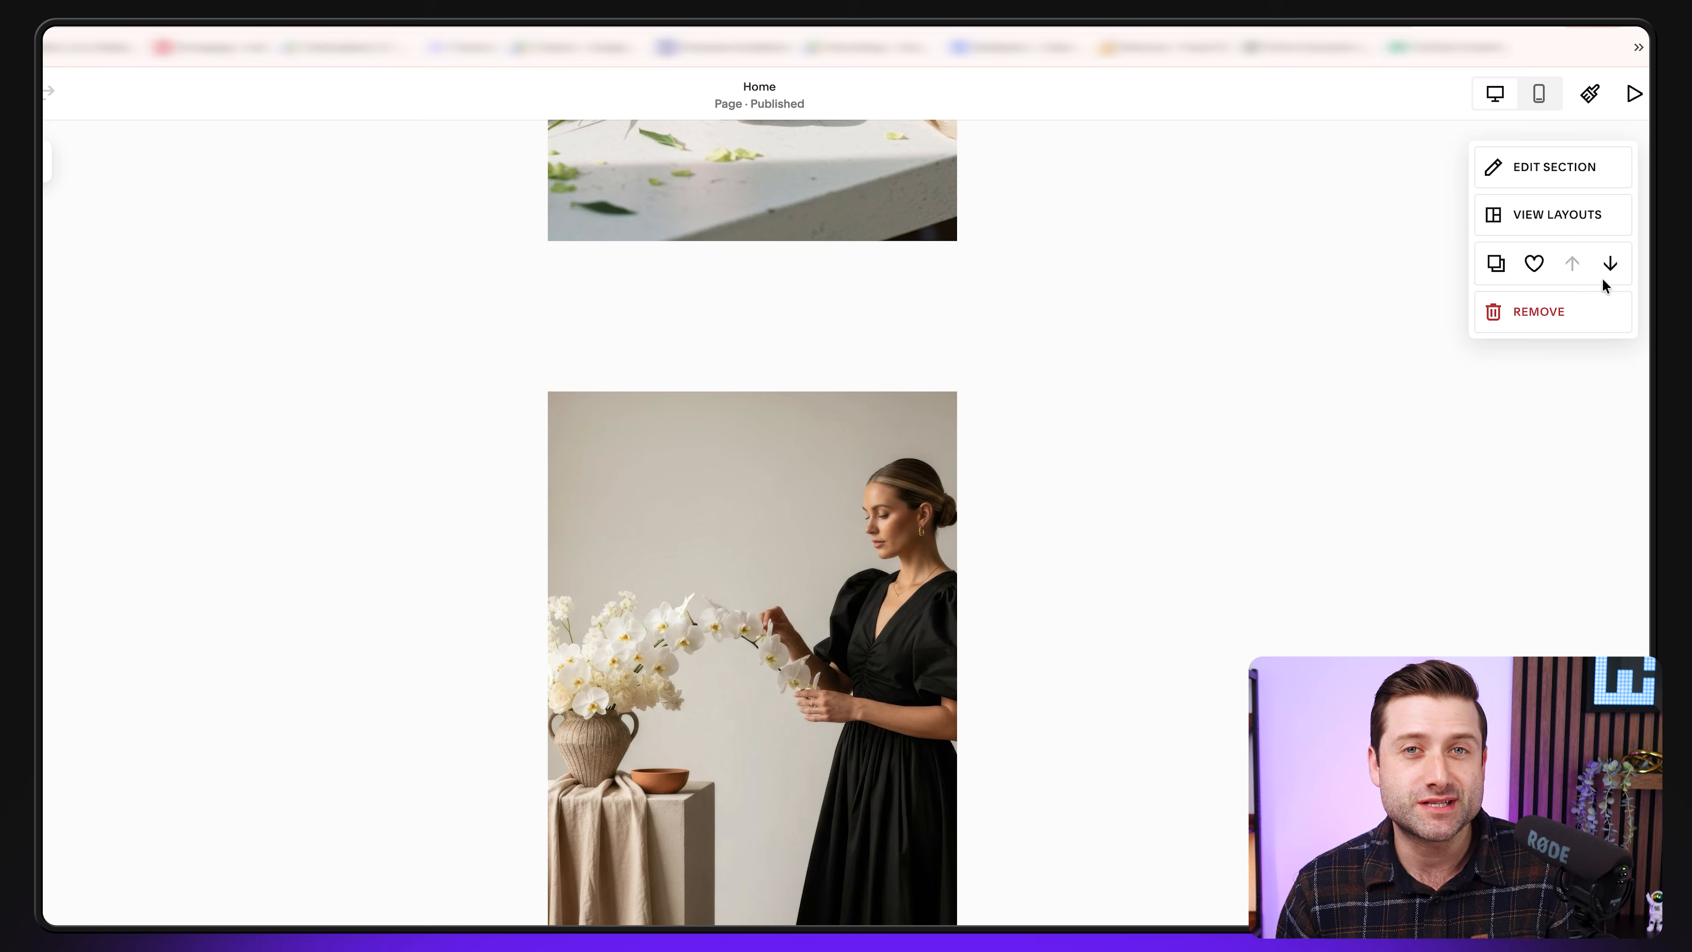
click(1609, 267)
scroll(1110, 475, up, 15)
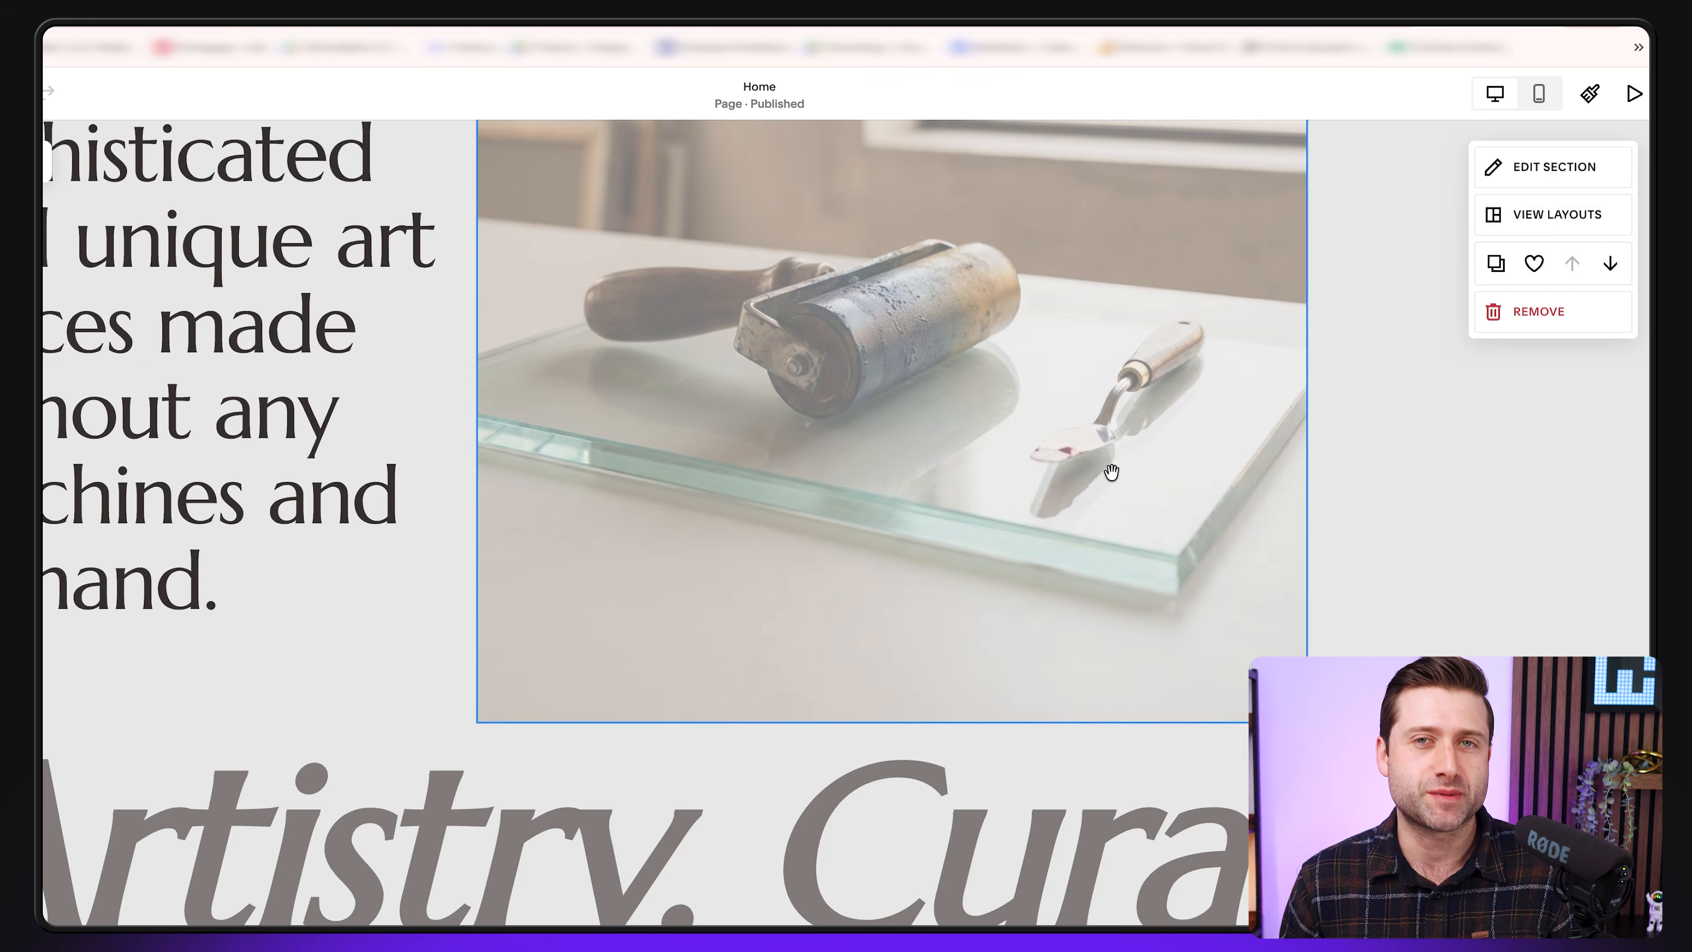
scroll(1110, 472, down, 10)
scroll(1041, 470, down, 15)
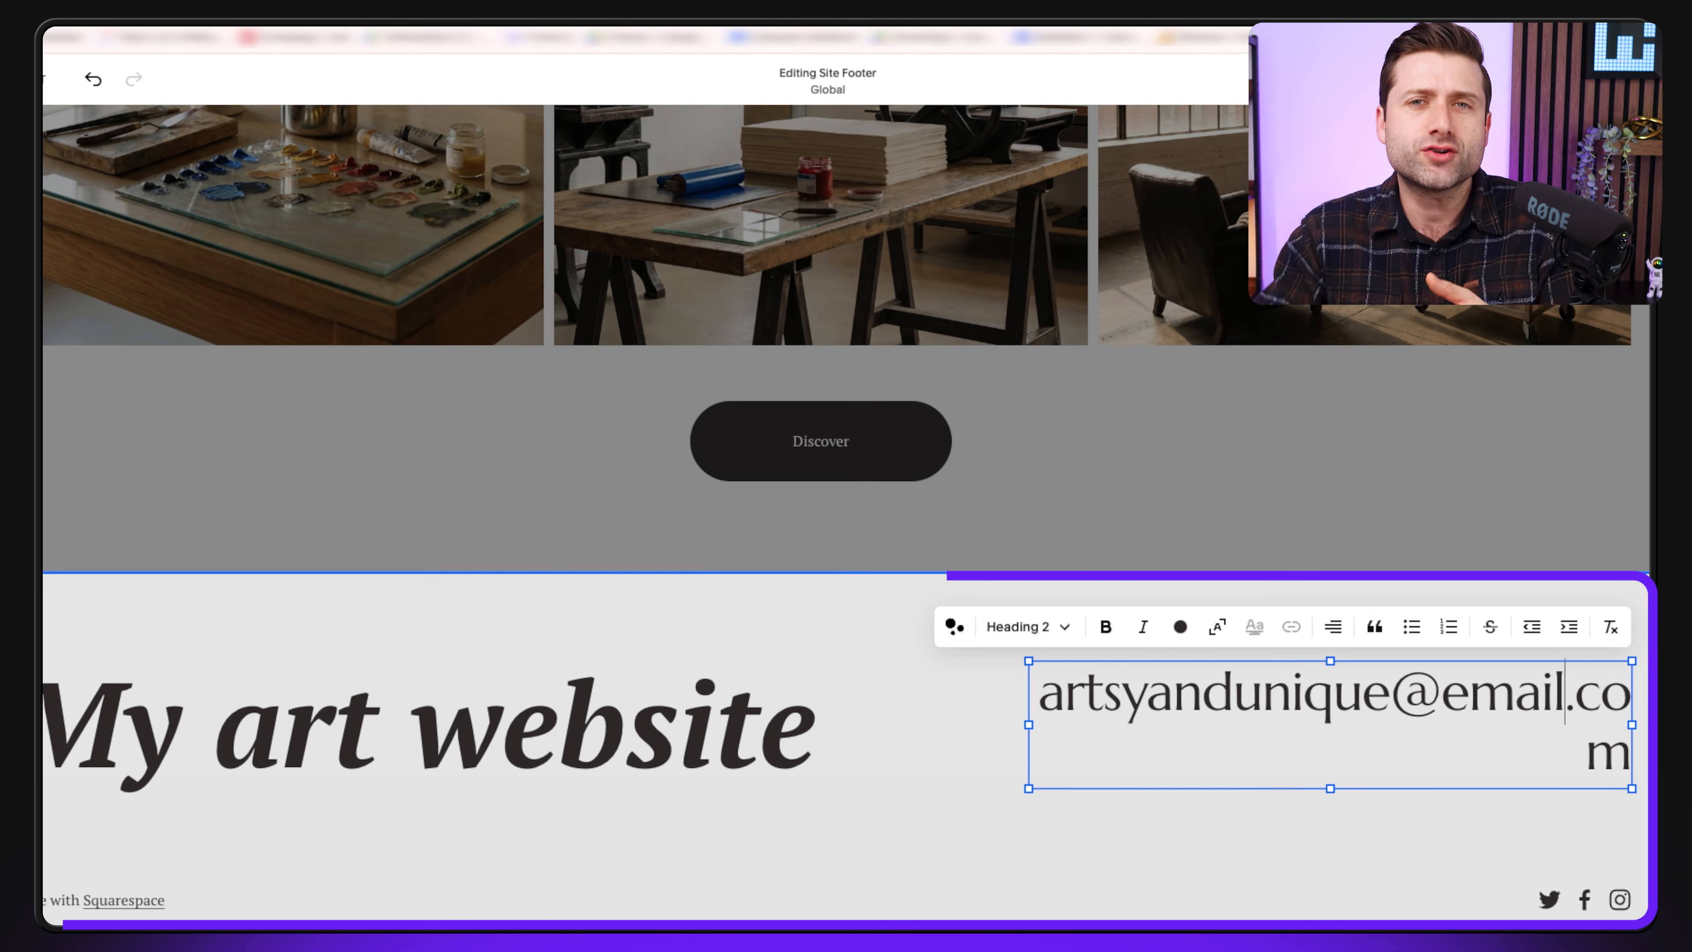
Widen the footer's email text block until the address fits on one line and delete the social links block
drag(1029, 722, 961, 725)
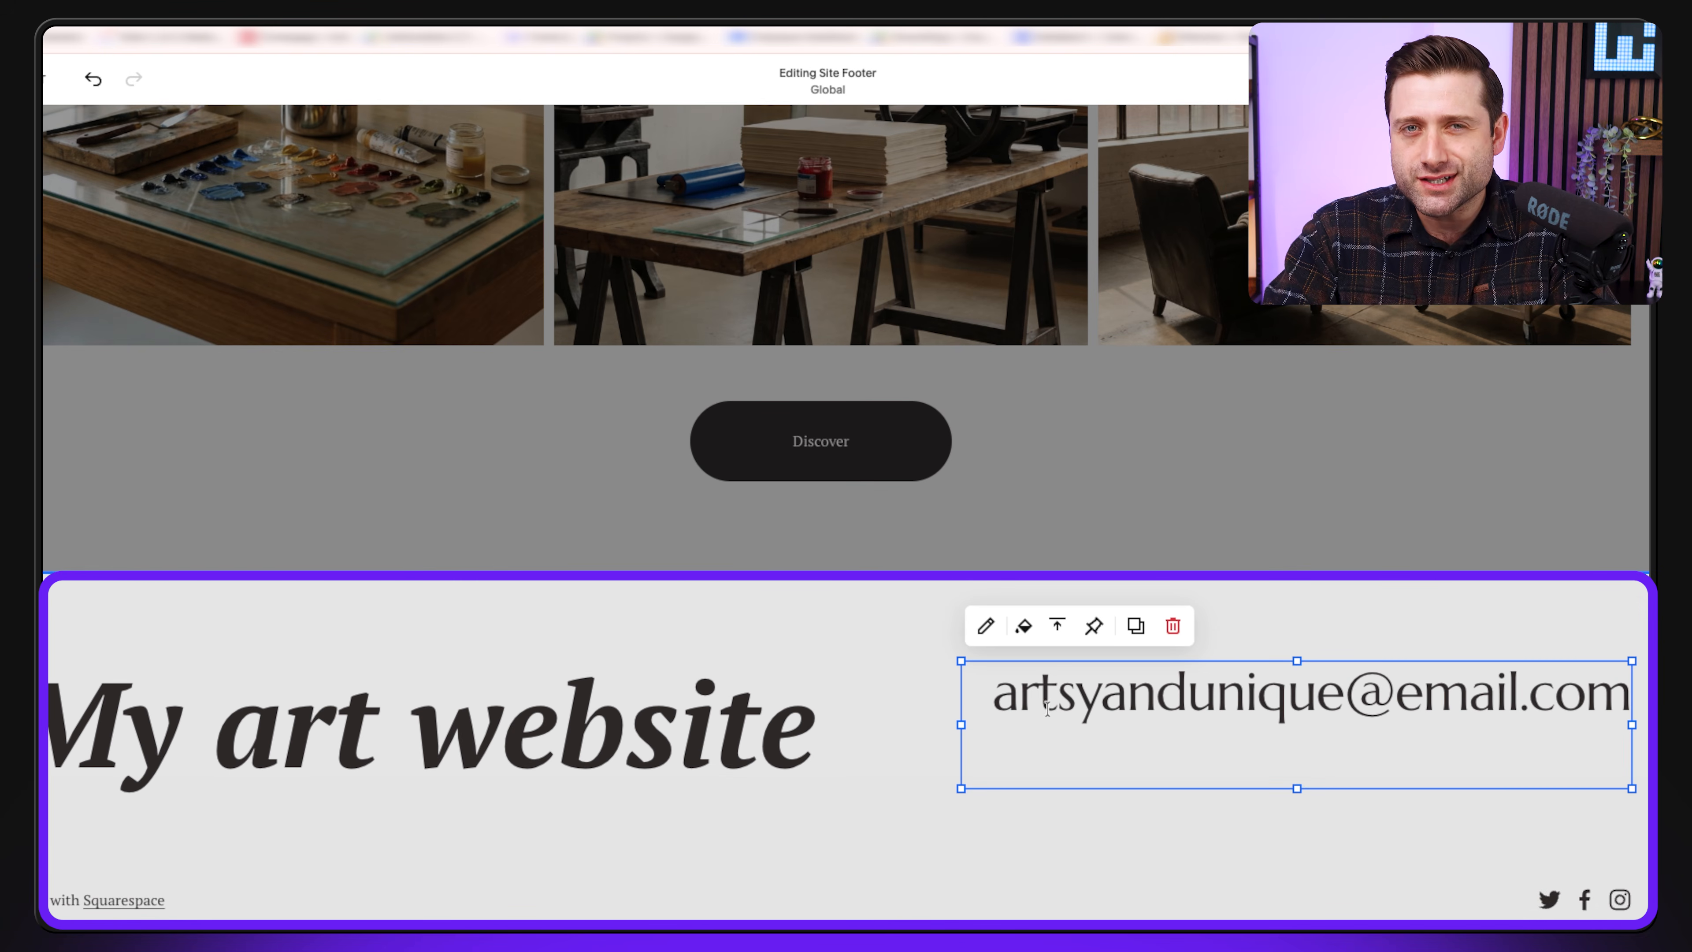
click(896, 747)
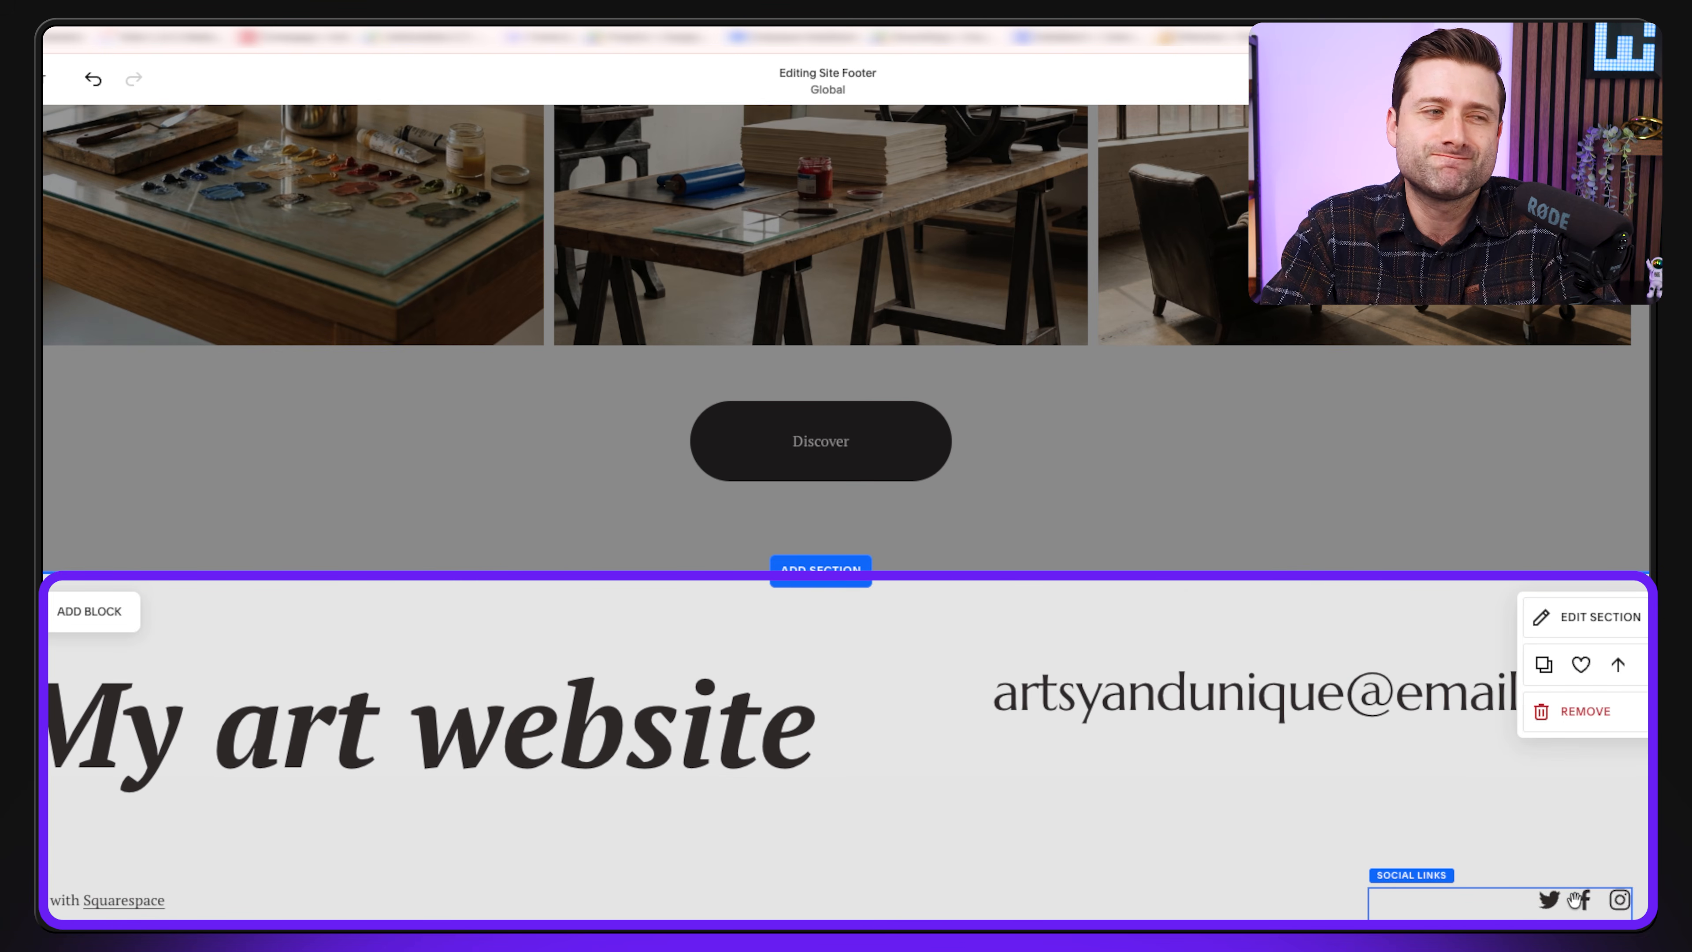
click(1492, 904)
click(1549, 853)
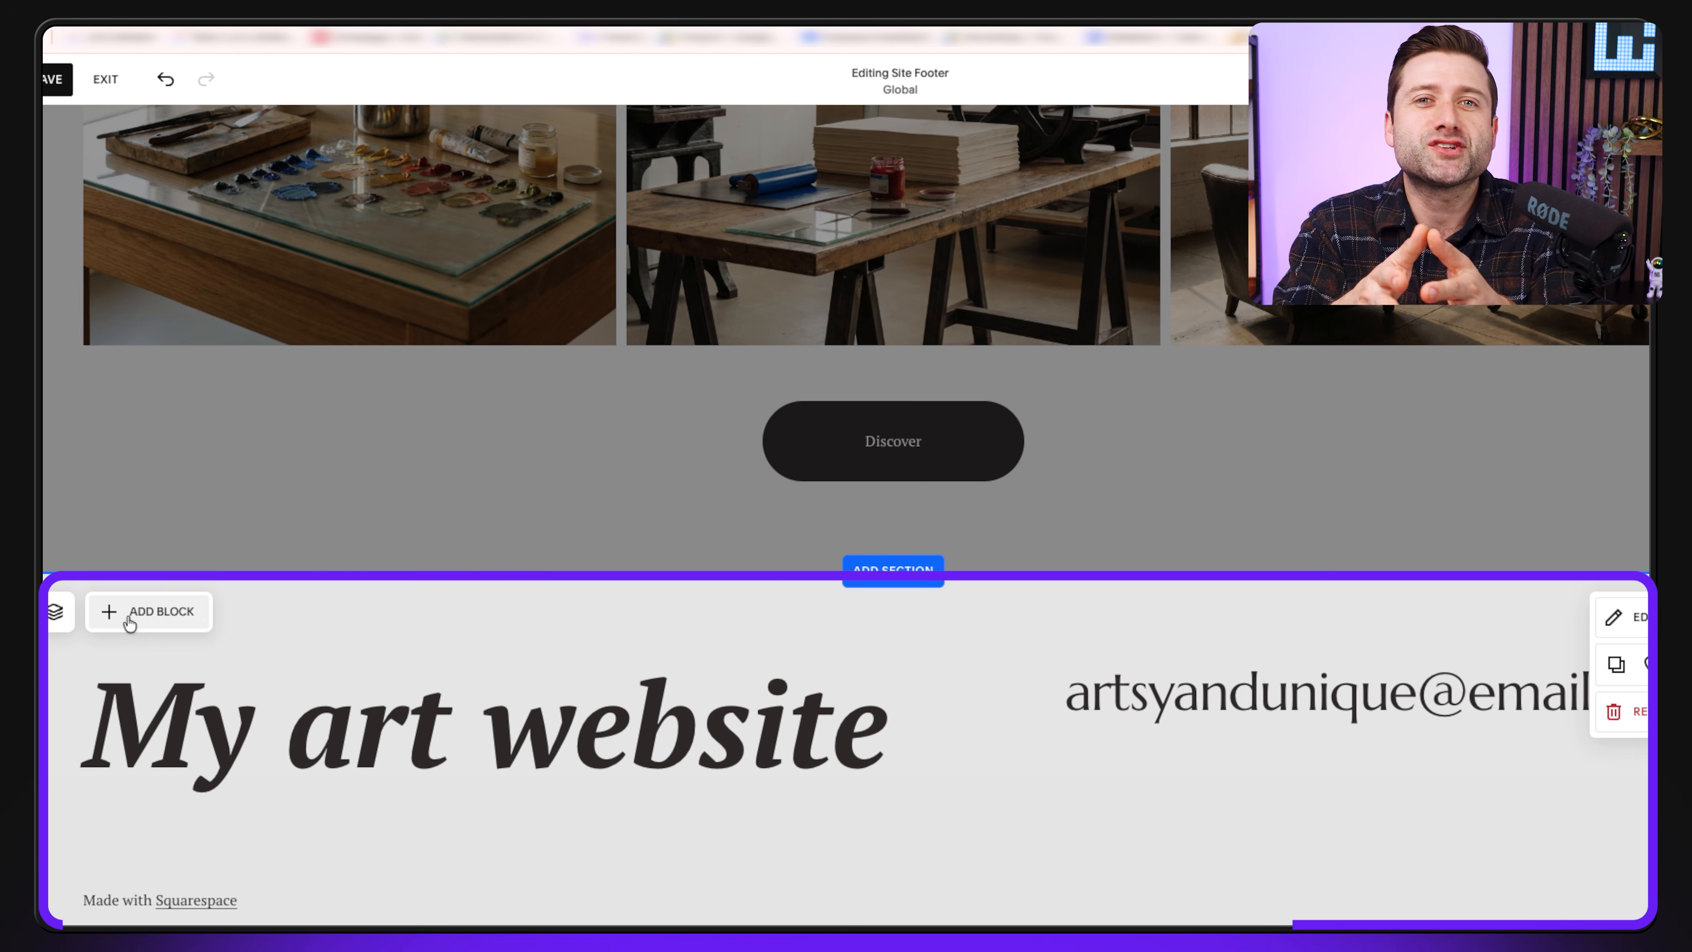
Review the block types available for the footer and open the templates for adding a page
click(66, 612)
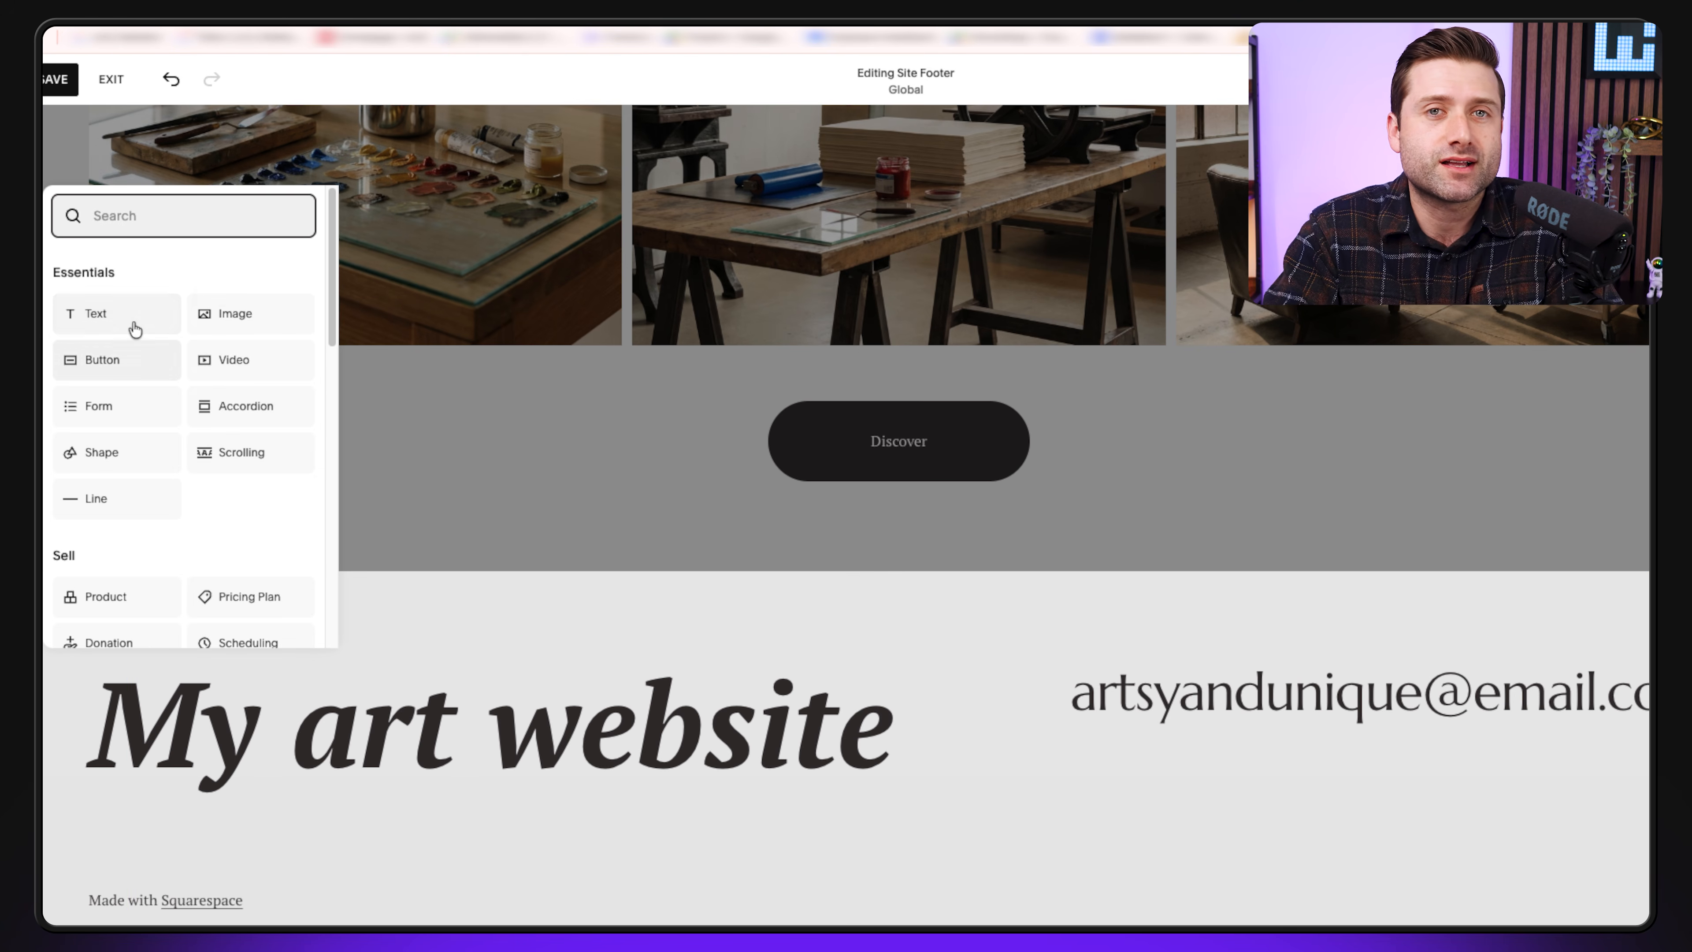
scroll(231, 410, down, 5)
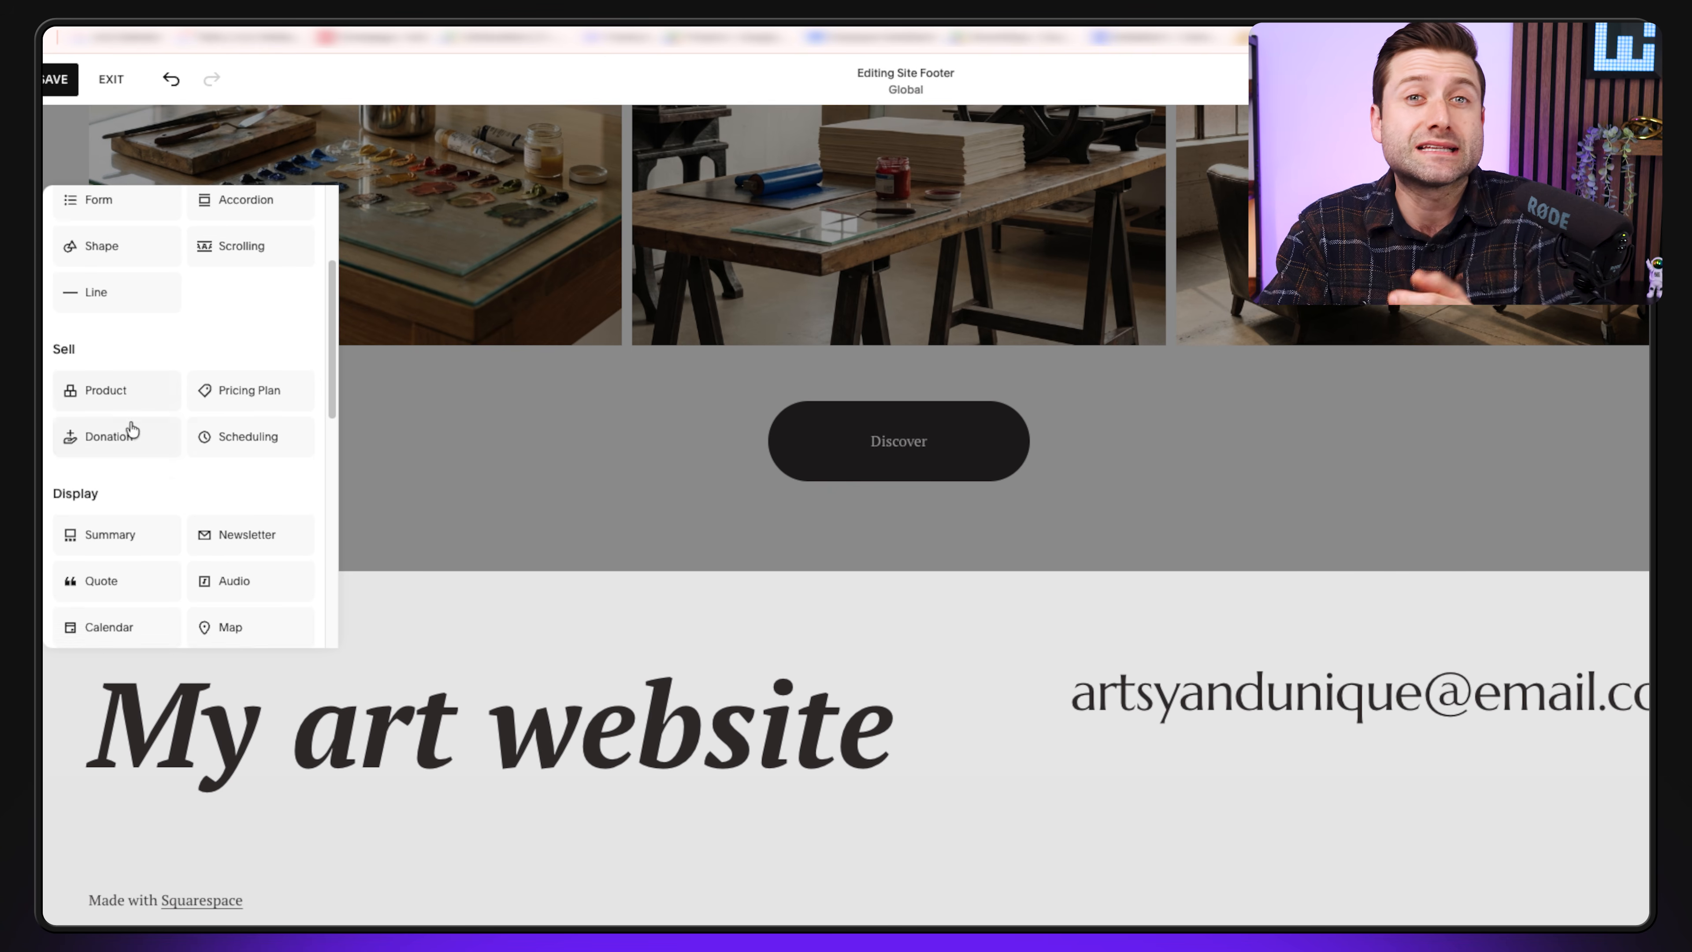
scroll(149, 430, down, 6)
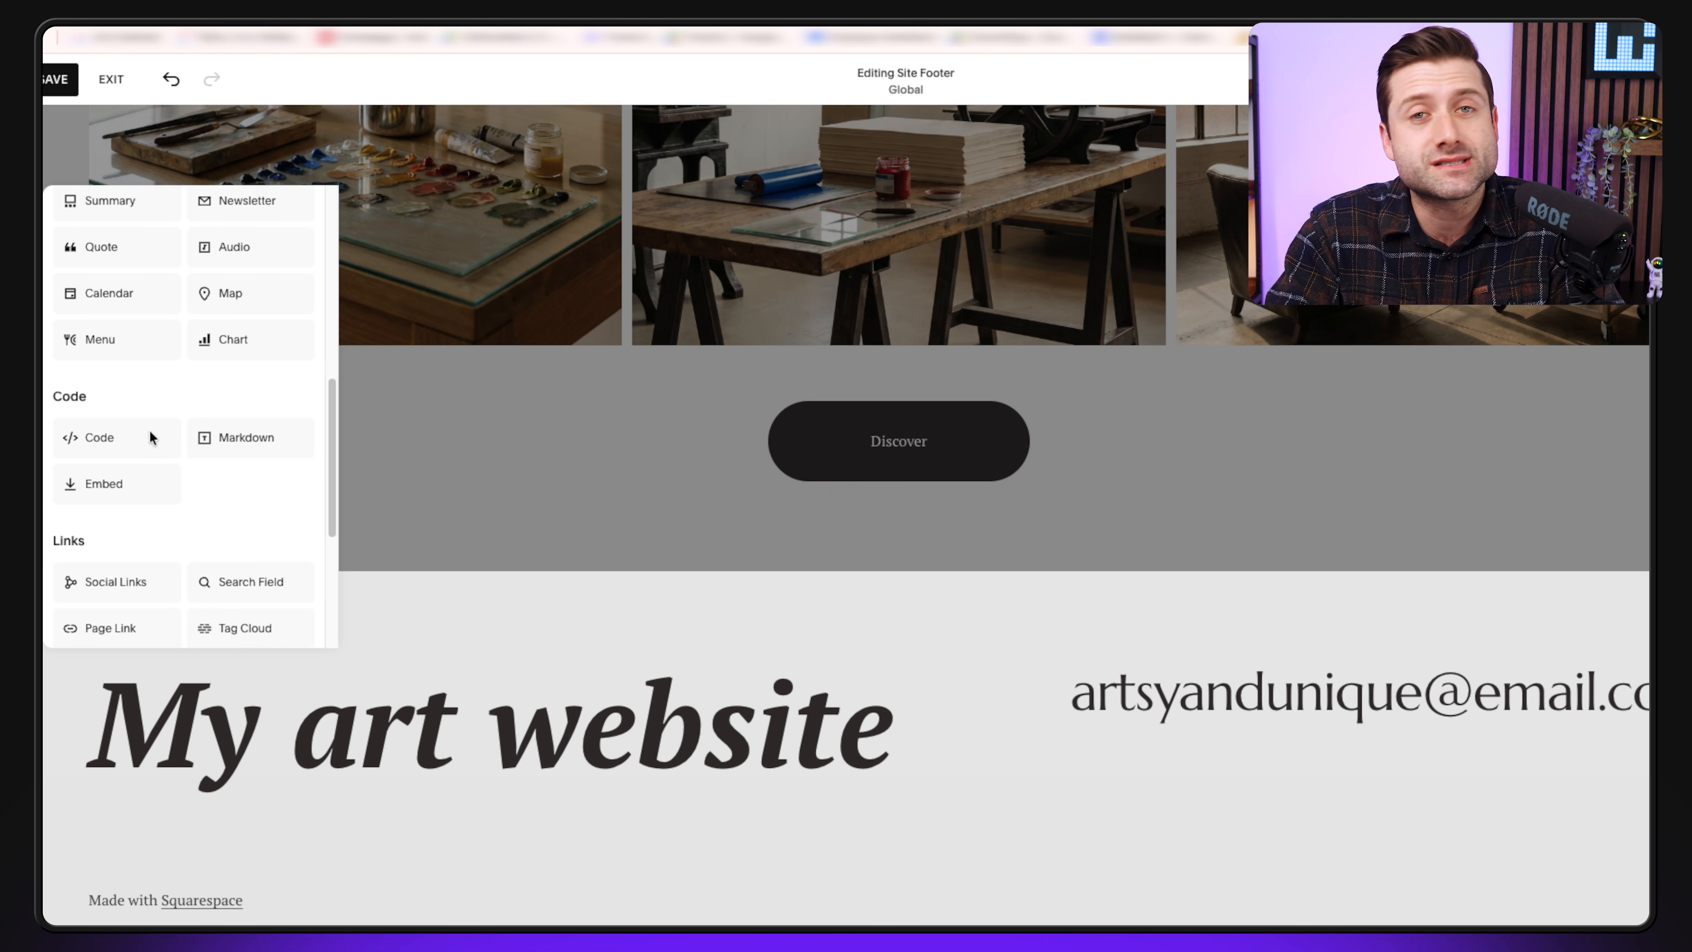
click(118, 455)
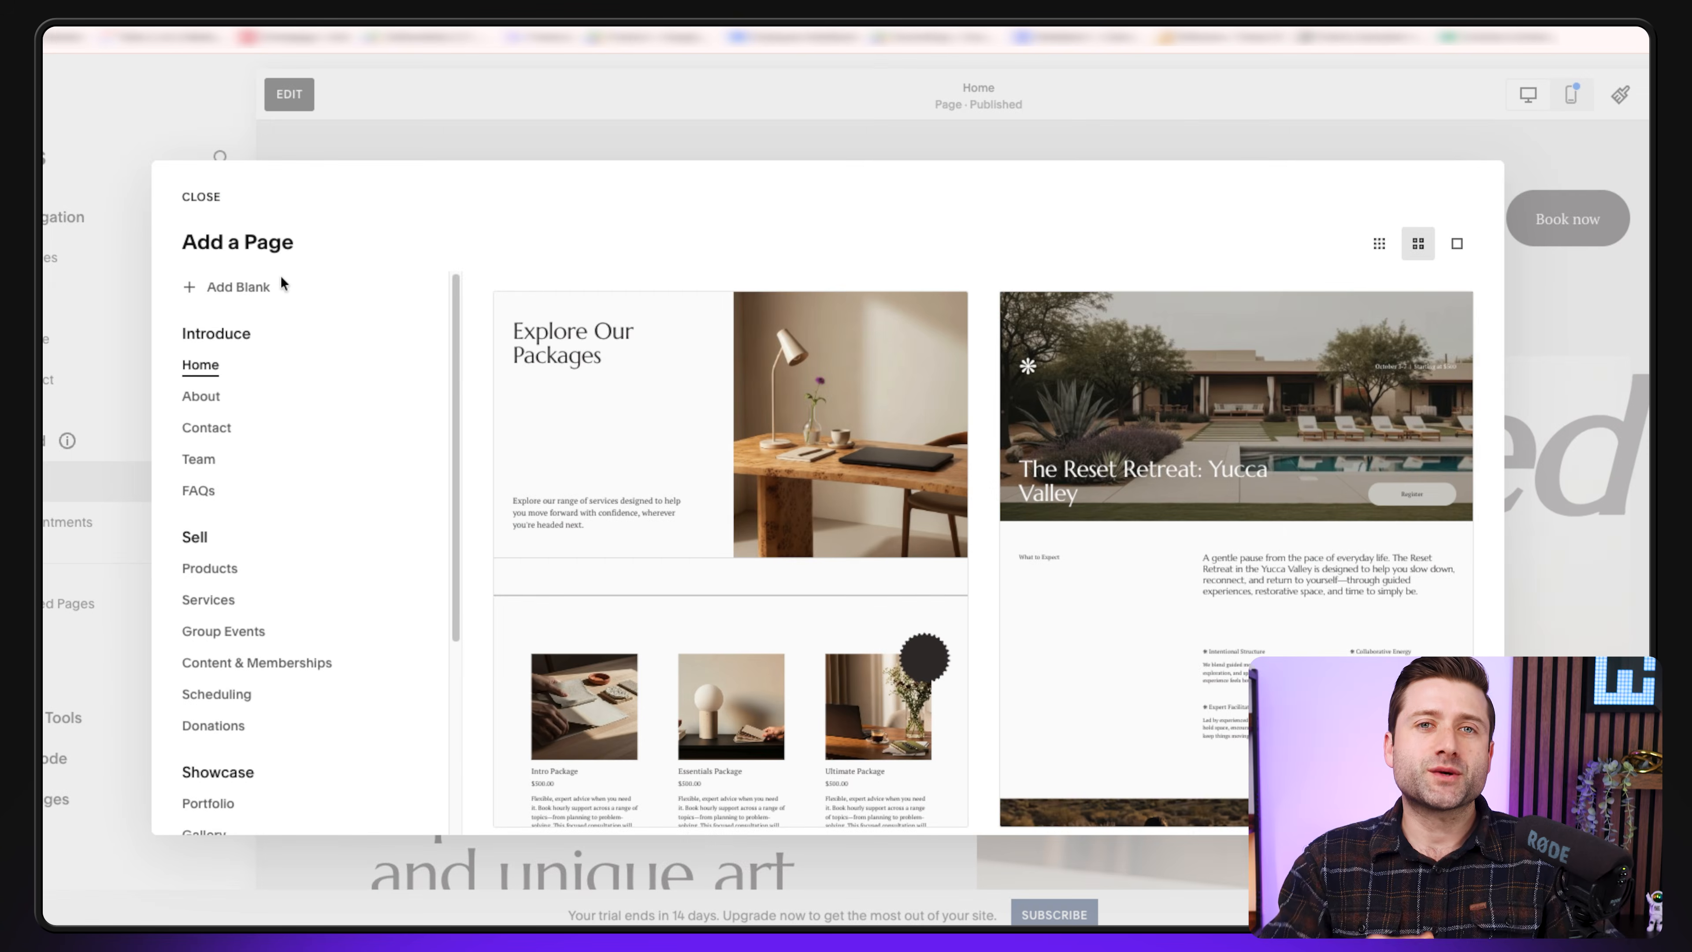
Browse the About page templates and add the one with the My Approach section as a new page
click(201, 395)
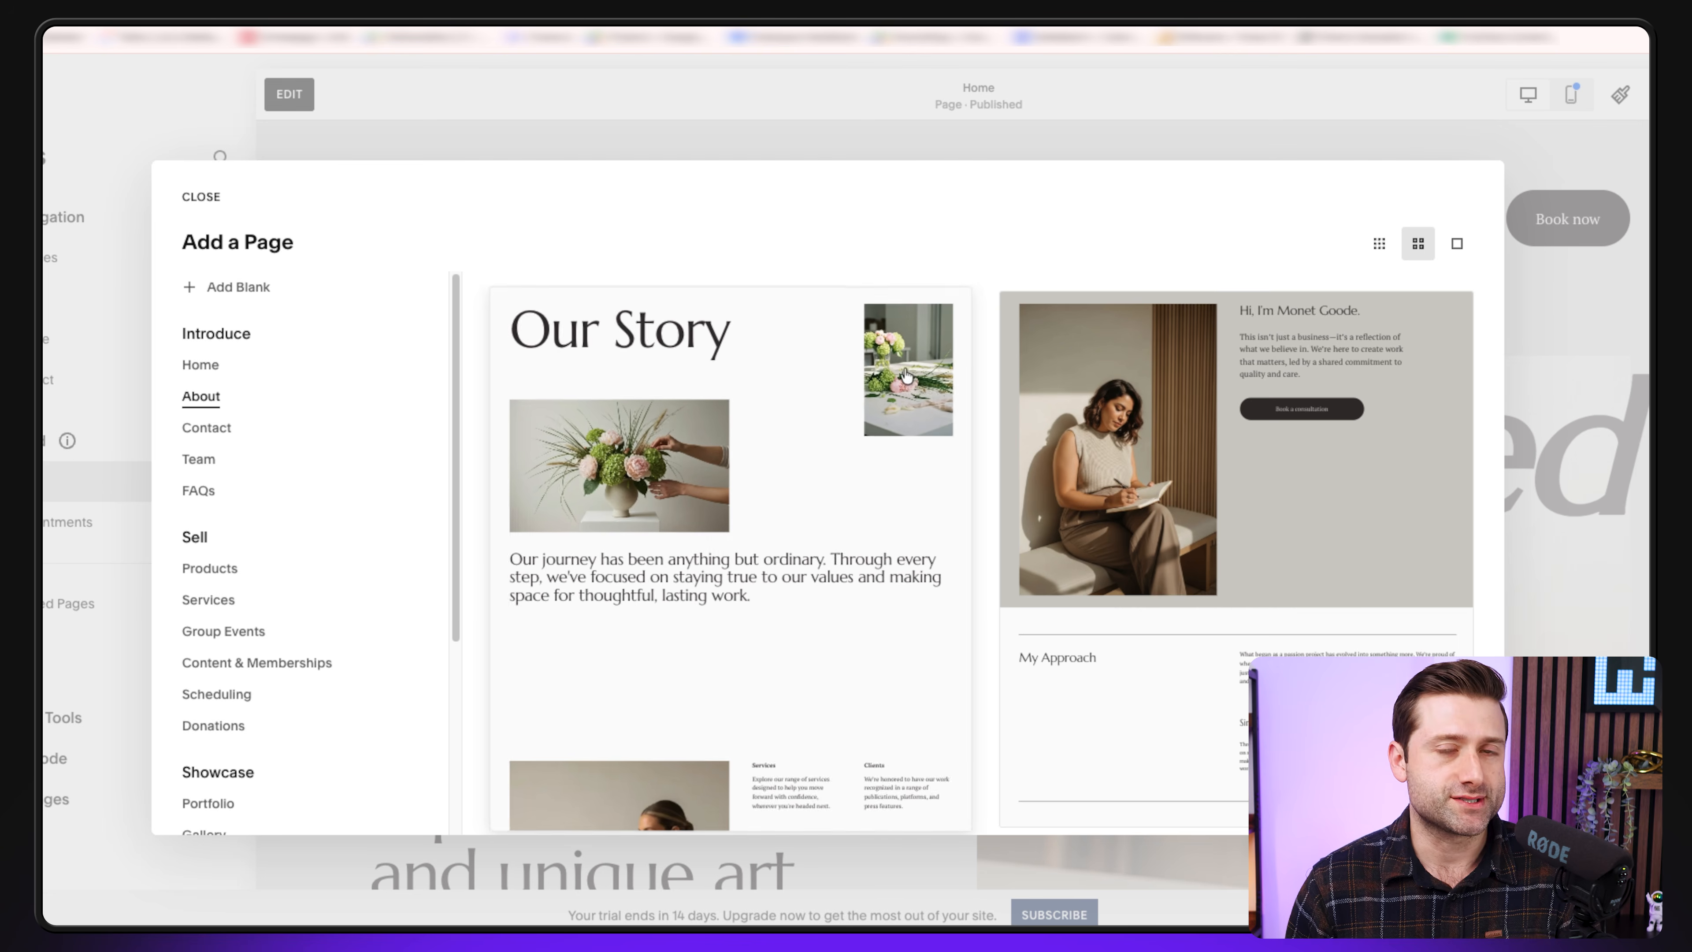
scroll(1171, 397, down, 1)
scroll(1172, 398, down, 1)
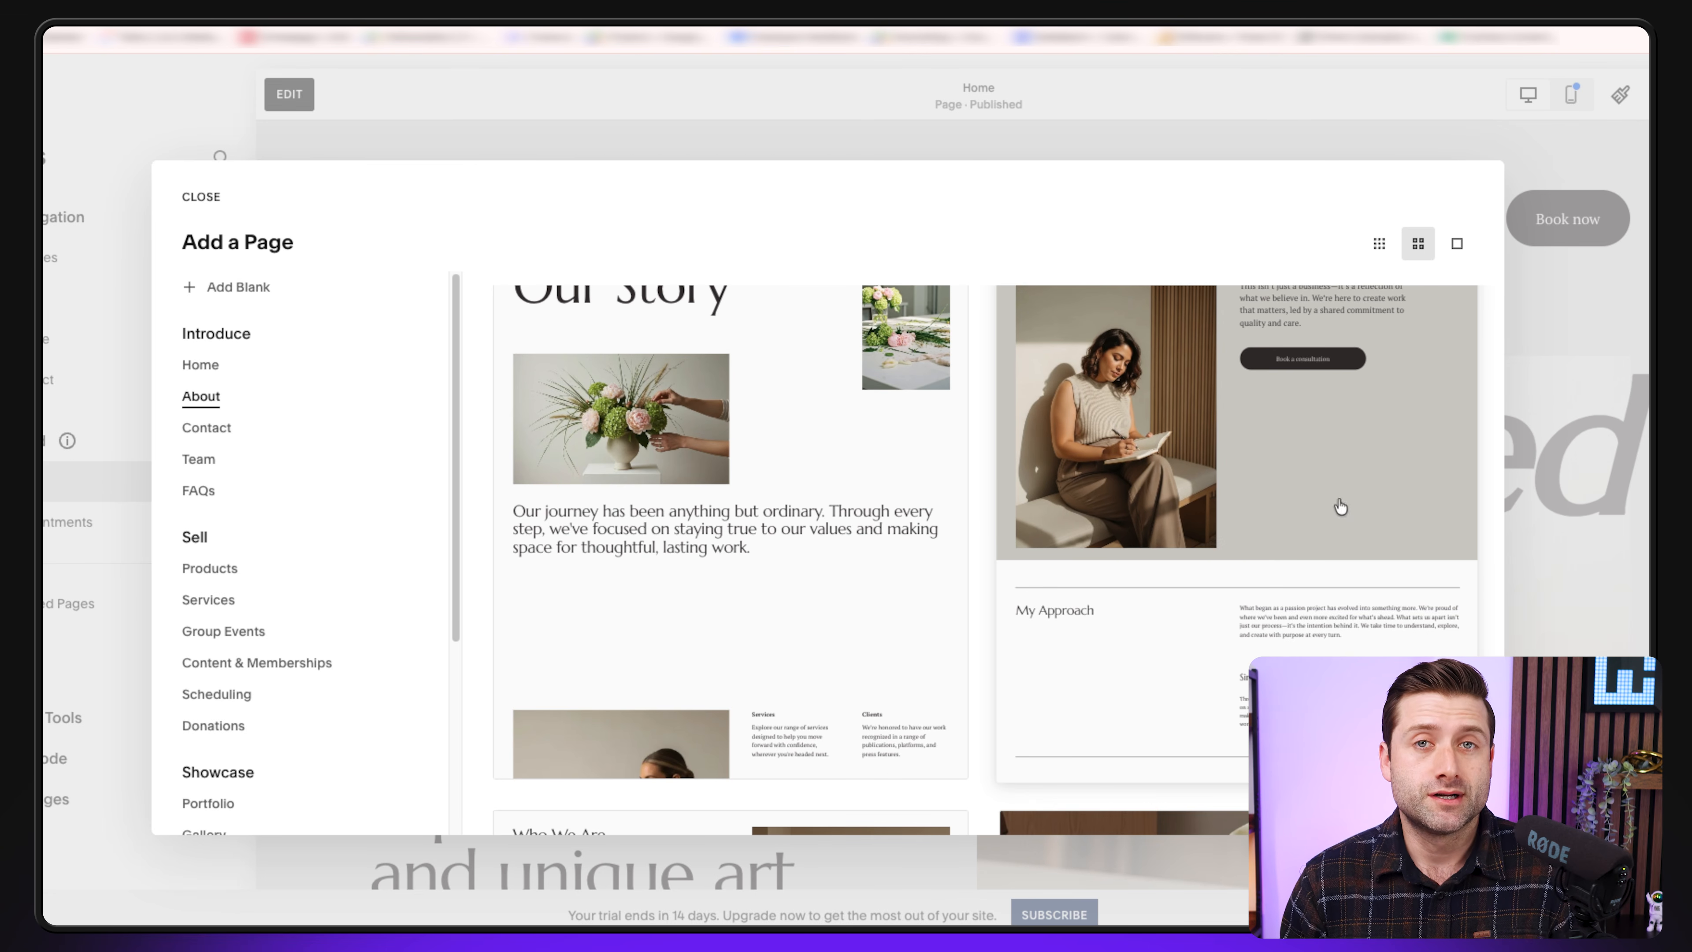
scroll(1172, 467, down, 8)
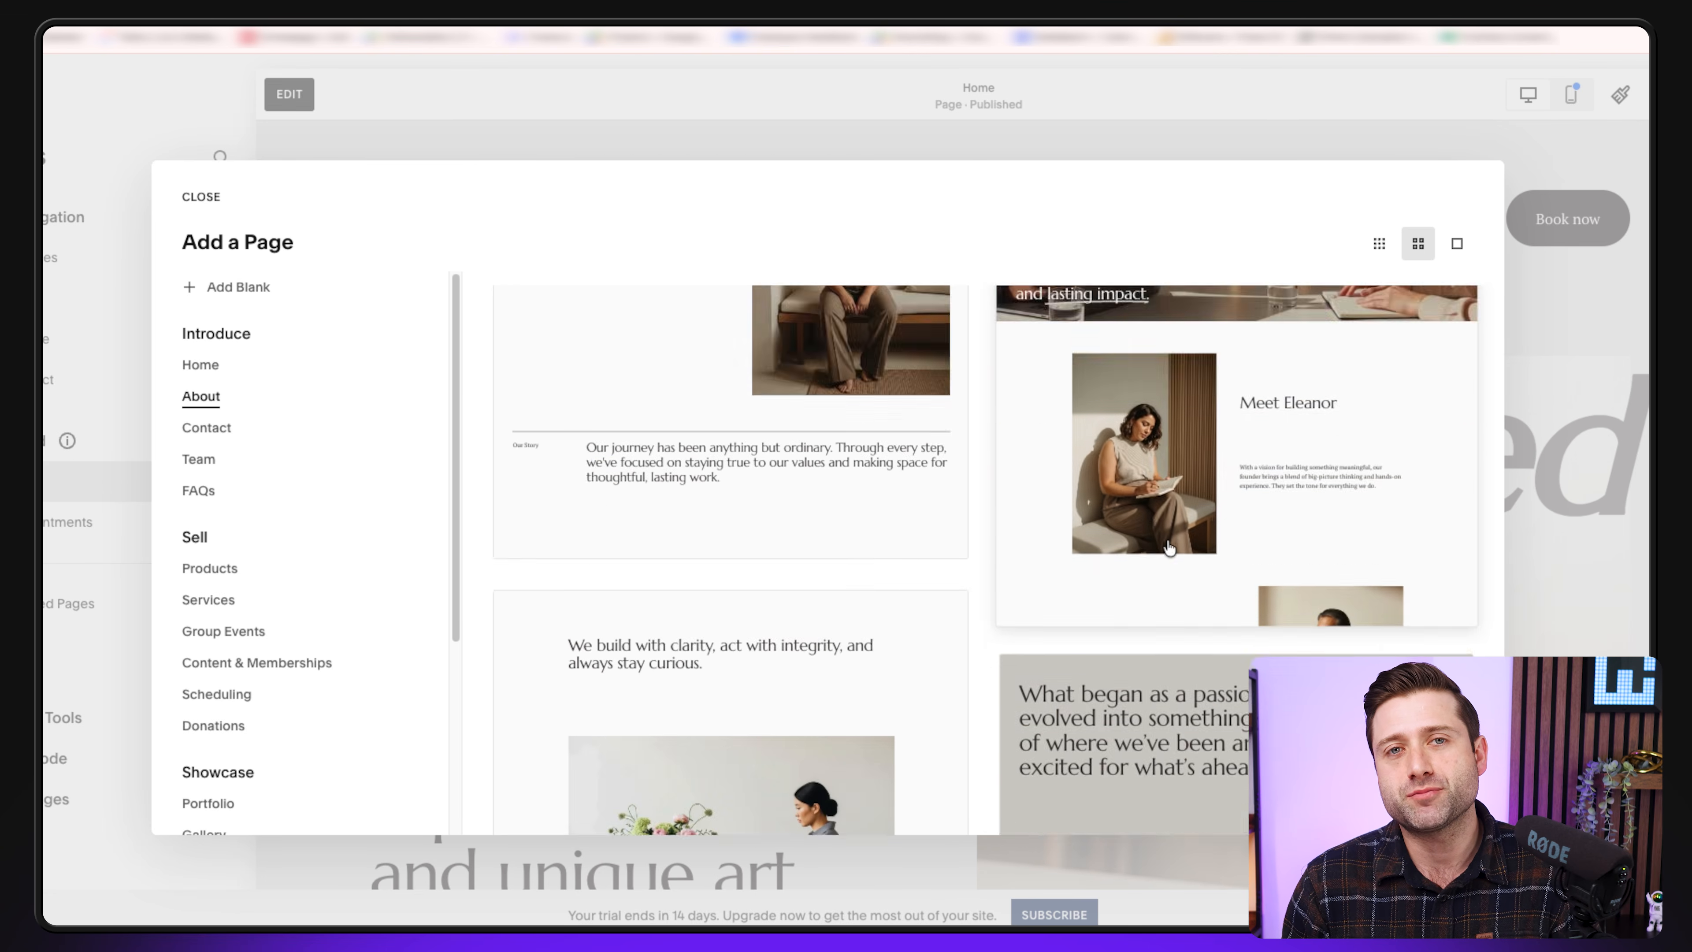
scroll(1169, 548, down, 5)
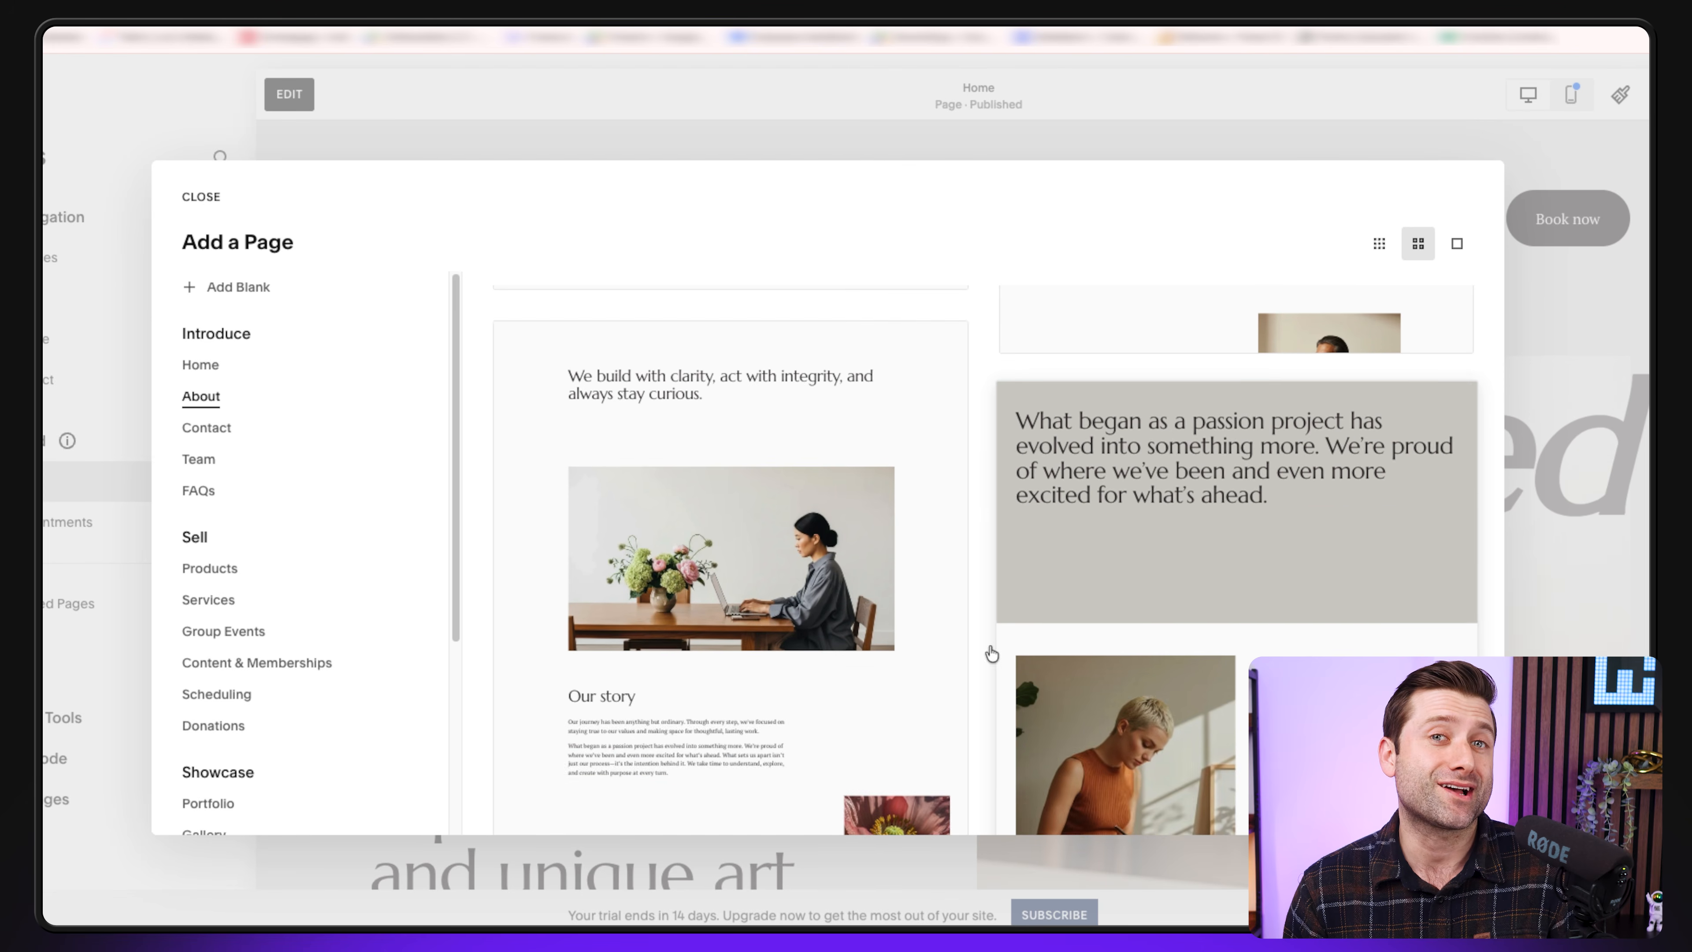
scroll(1162, 488, up, 15)
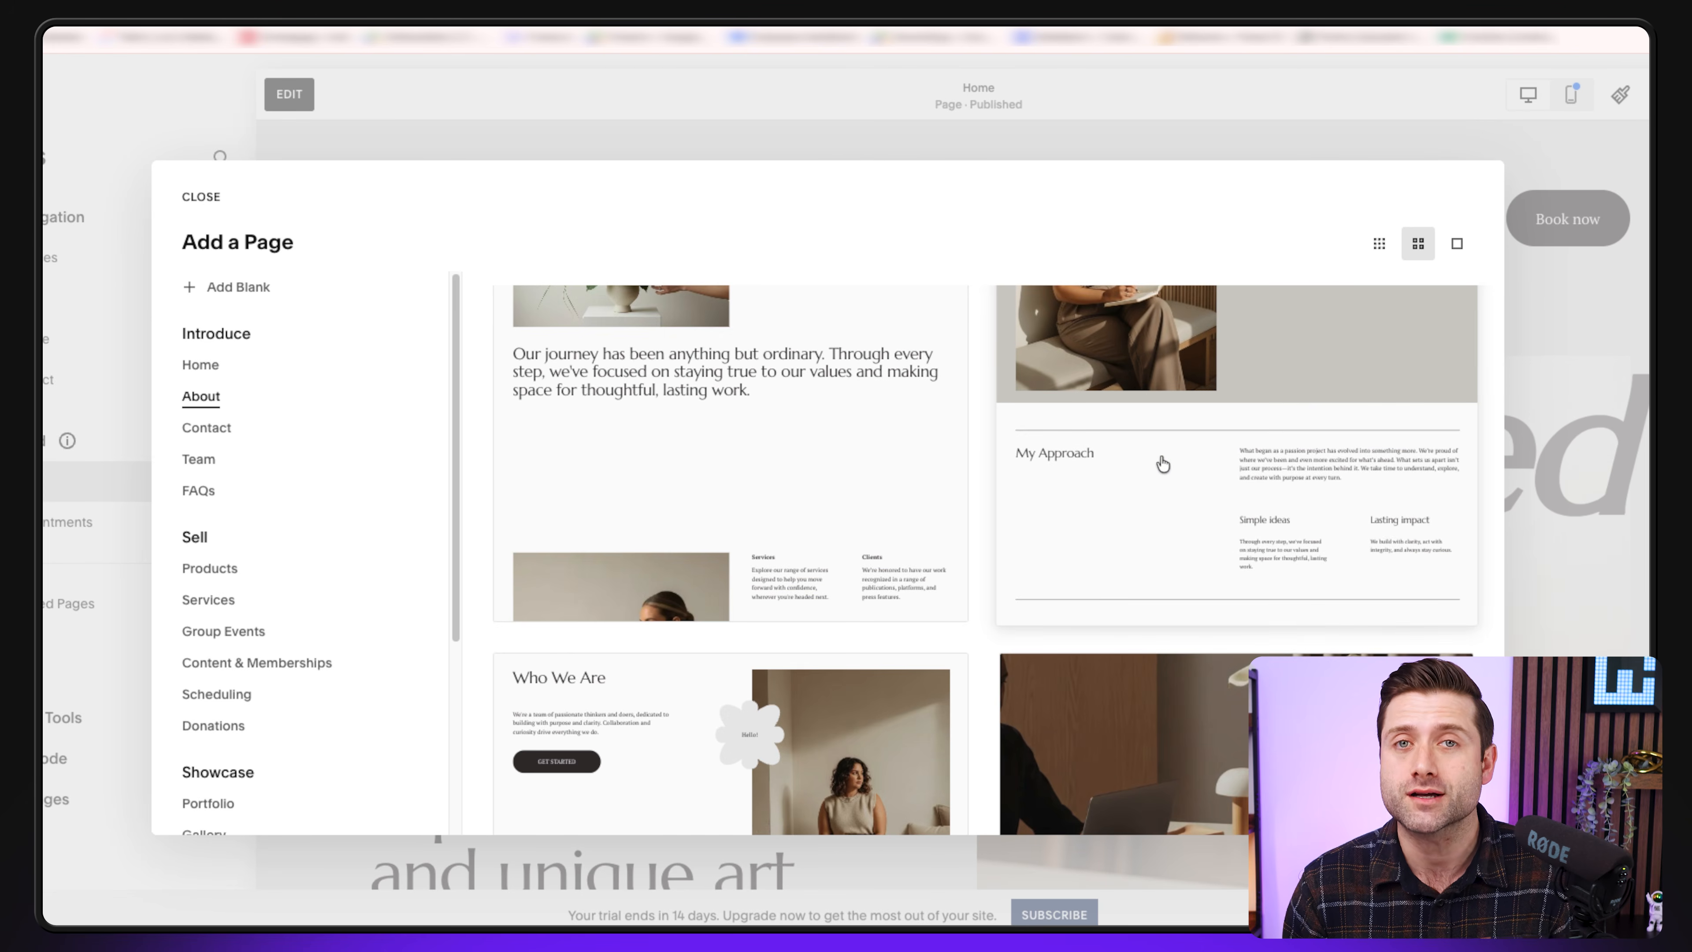
click(1163, 463)
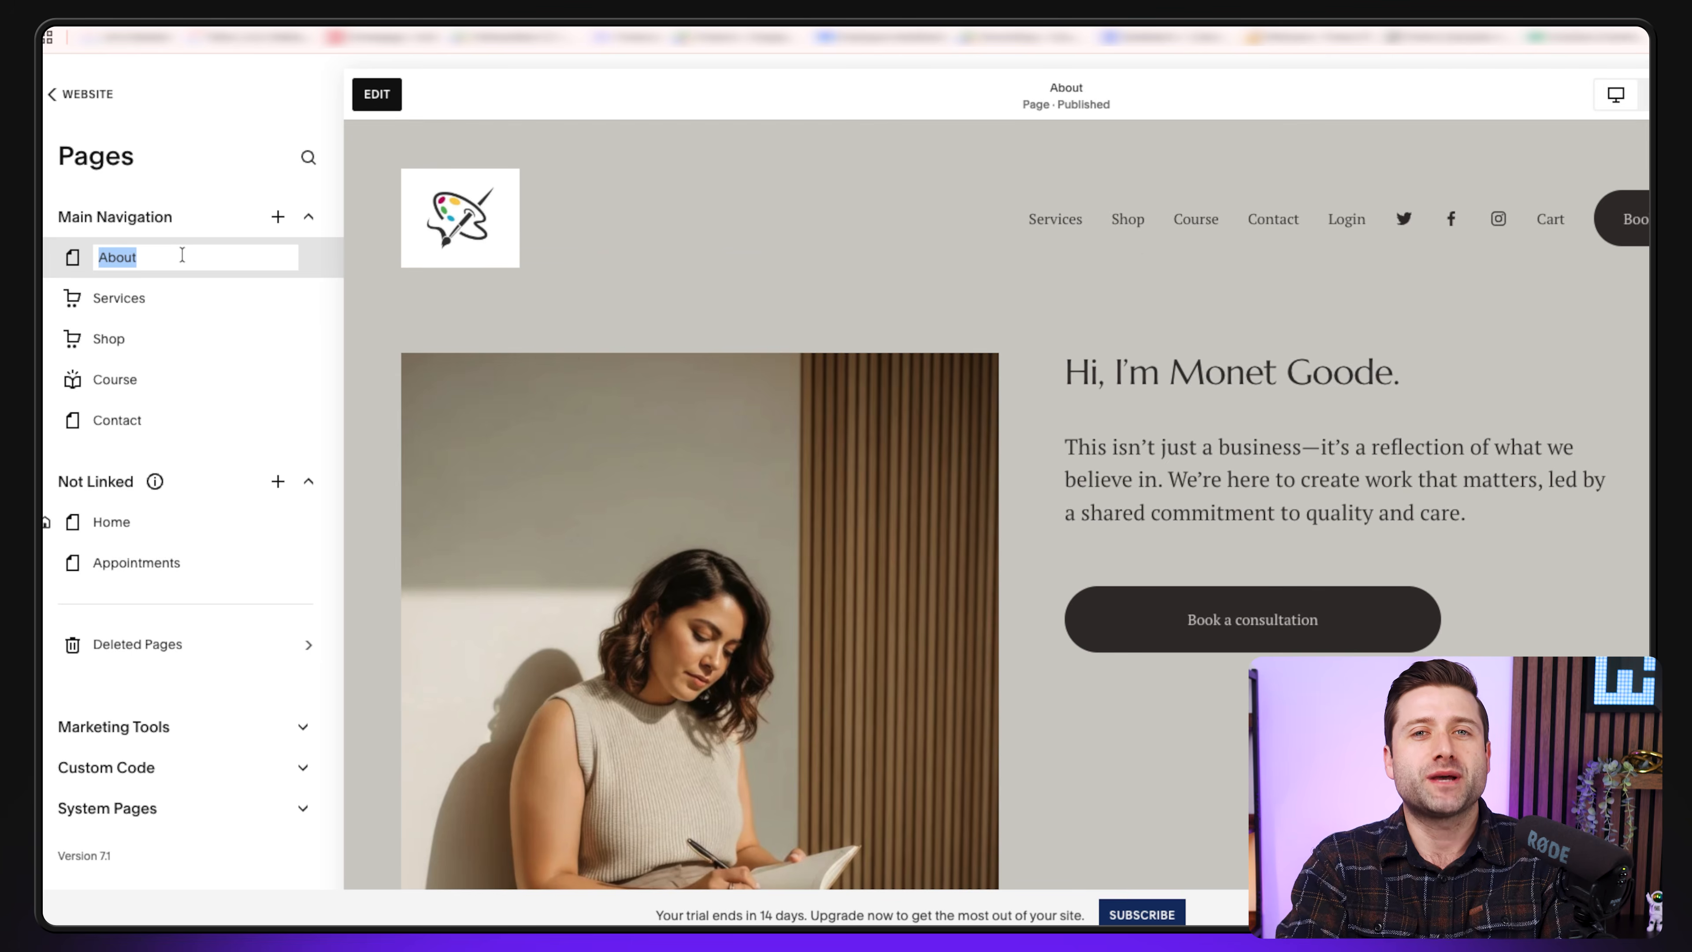
Rename the new page About Me and move it below Course in the main navigation
key(Return)
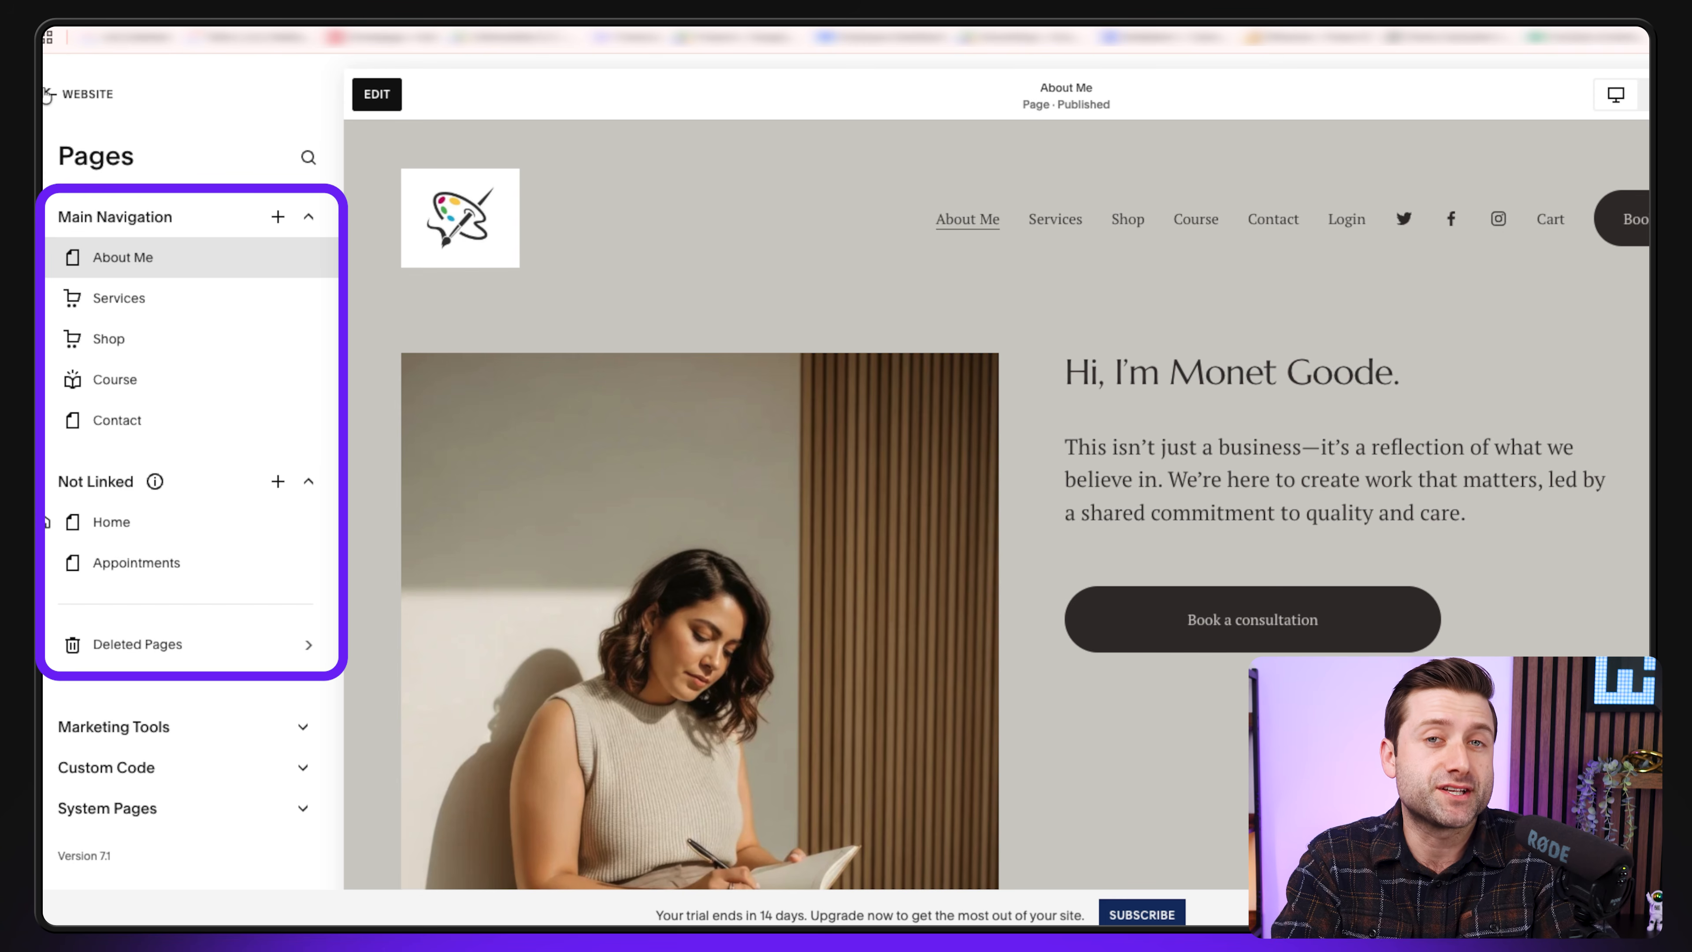
drag(127, 261, 126, 374)
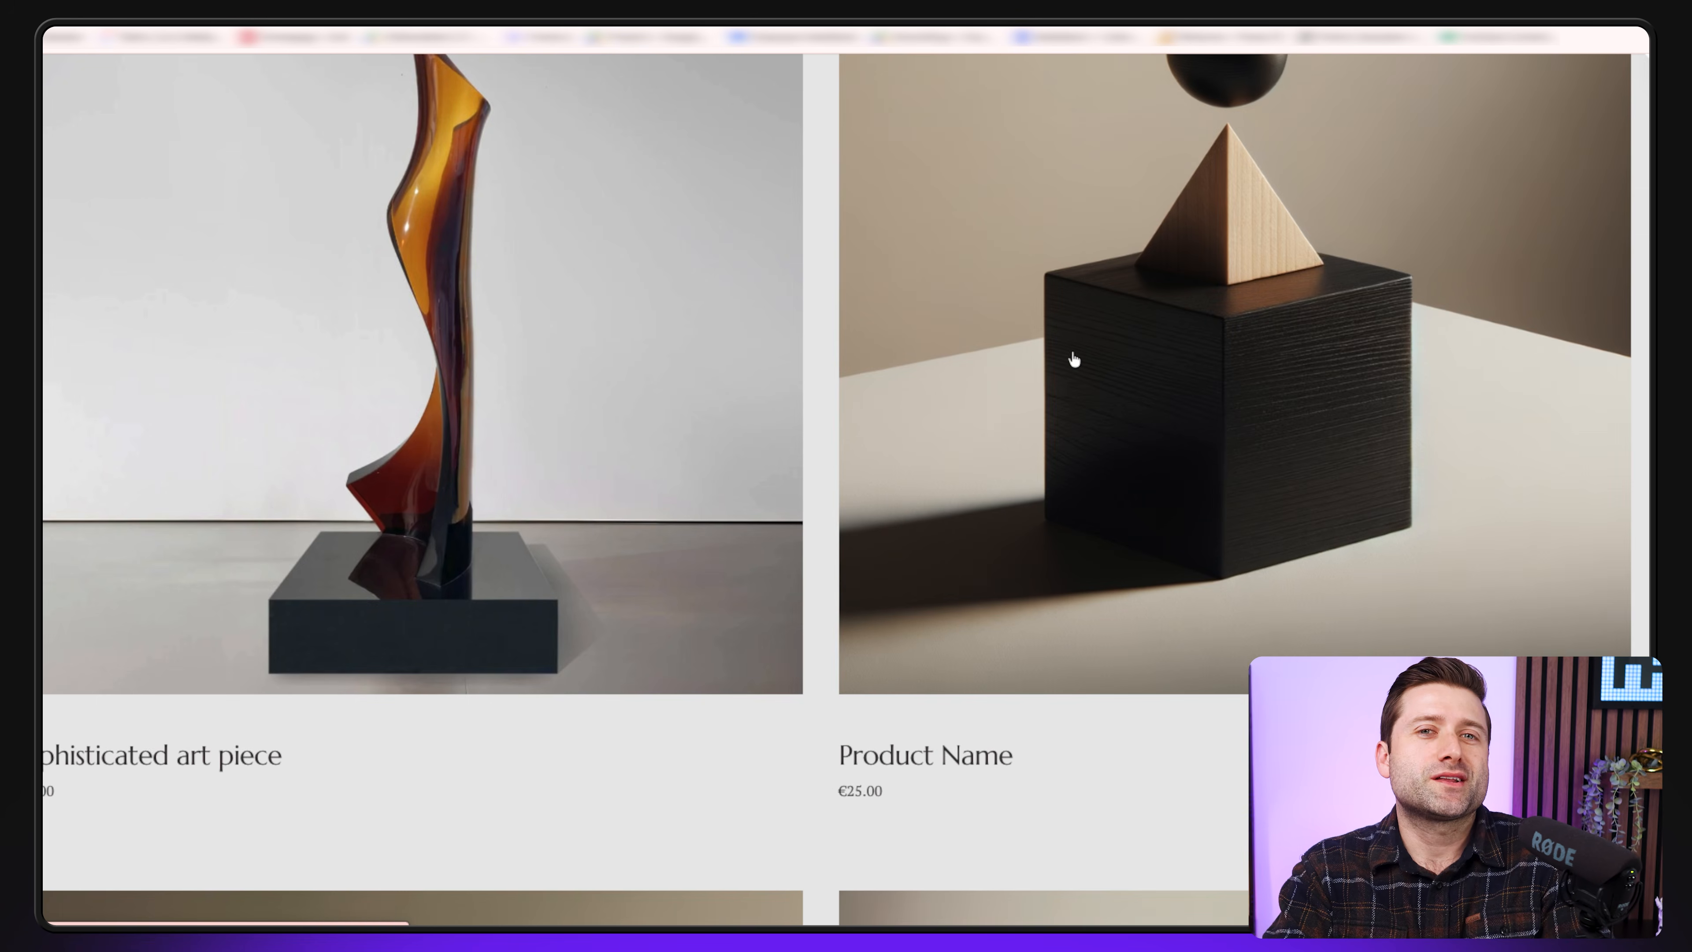
Create a physical product in the Shop store with a name, a featured image, a price of $50.00 and a stock of 1
scroll(1074, 360, down, 10)
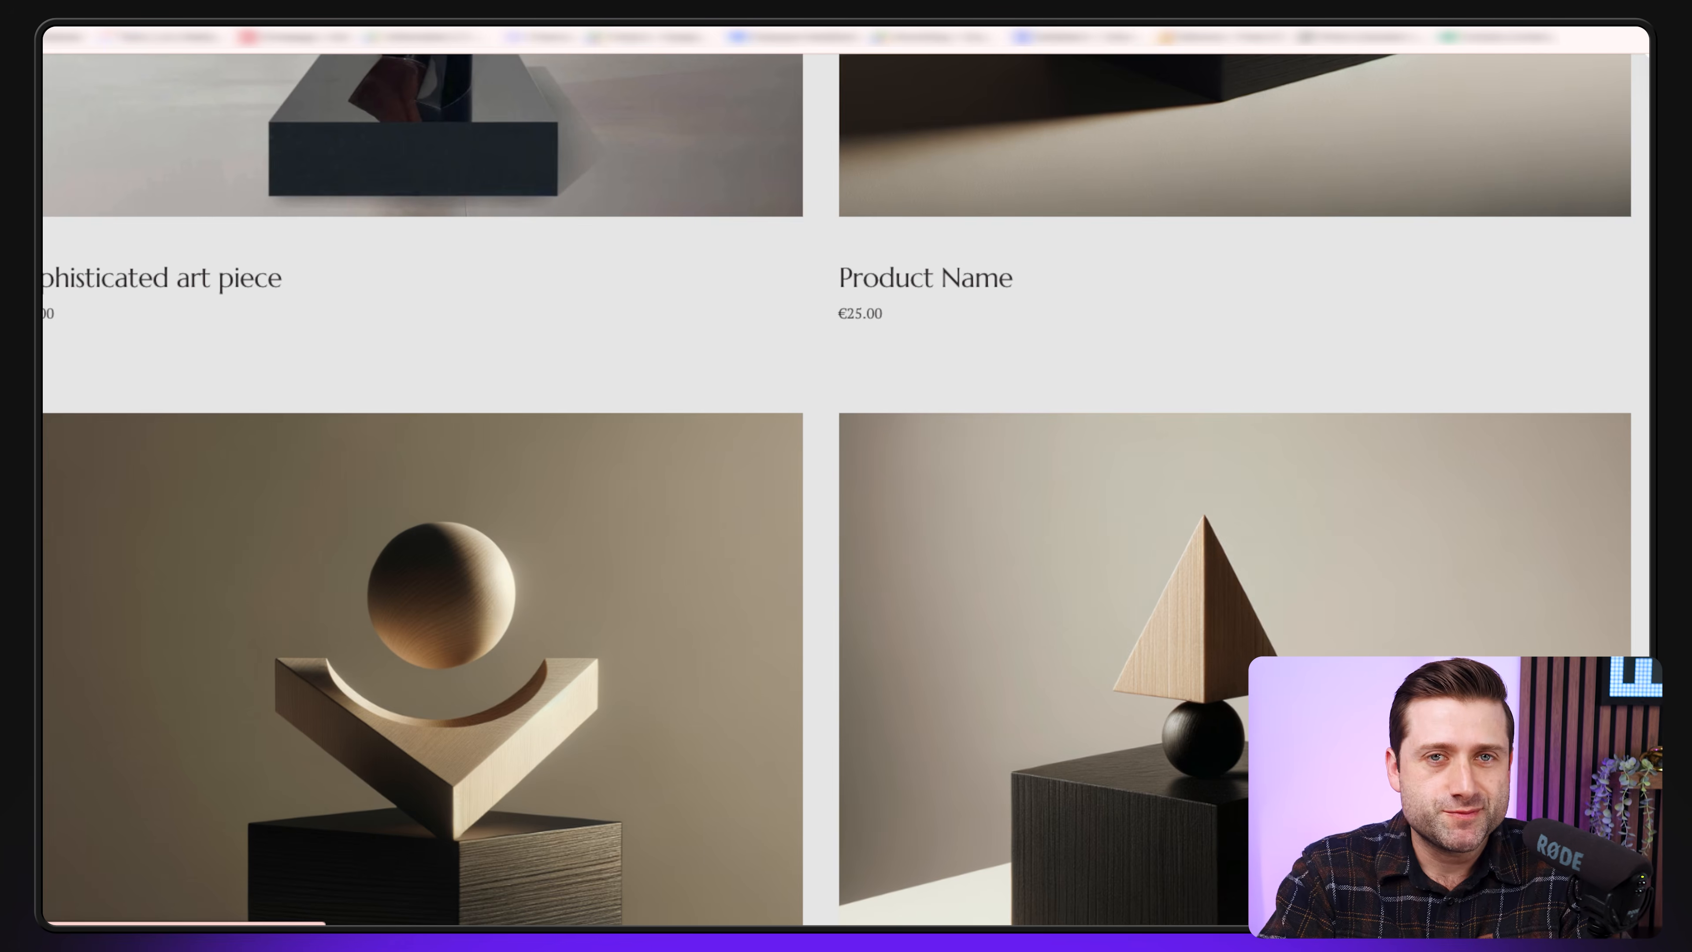
scroll(846, 489, down, 10)
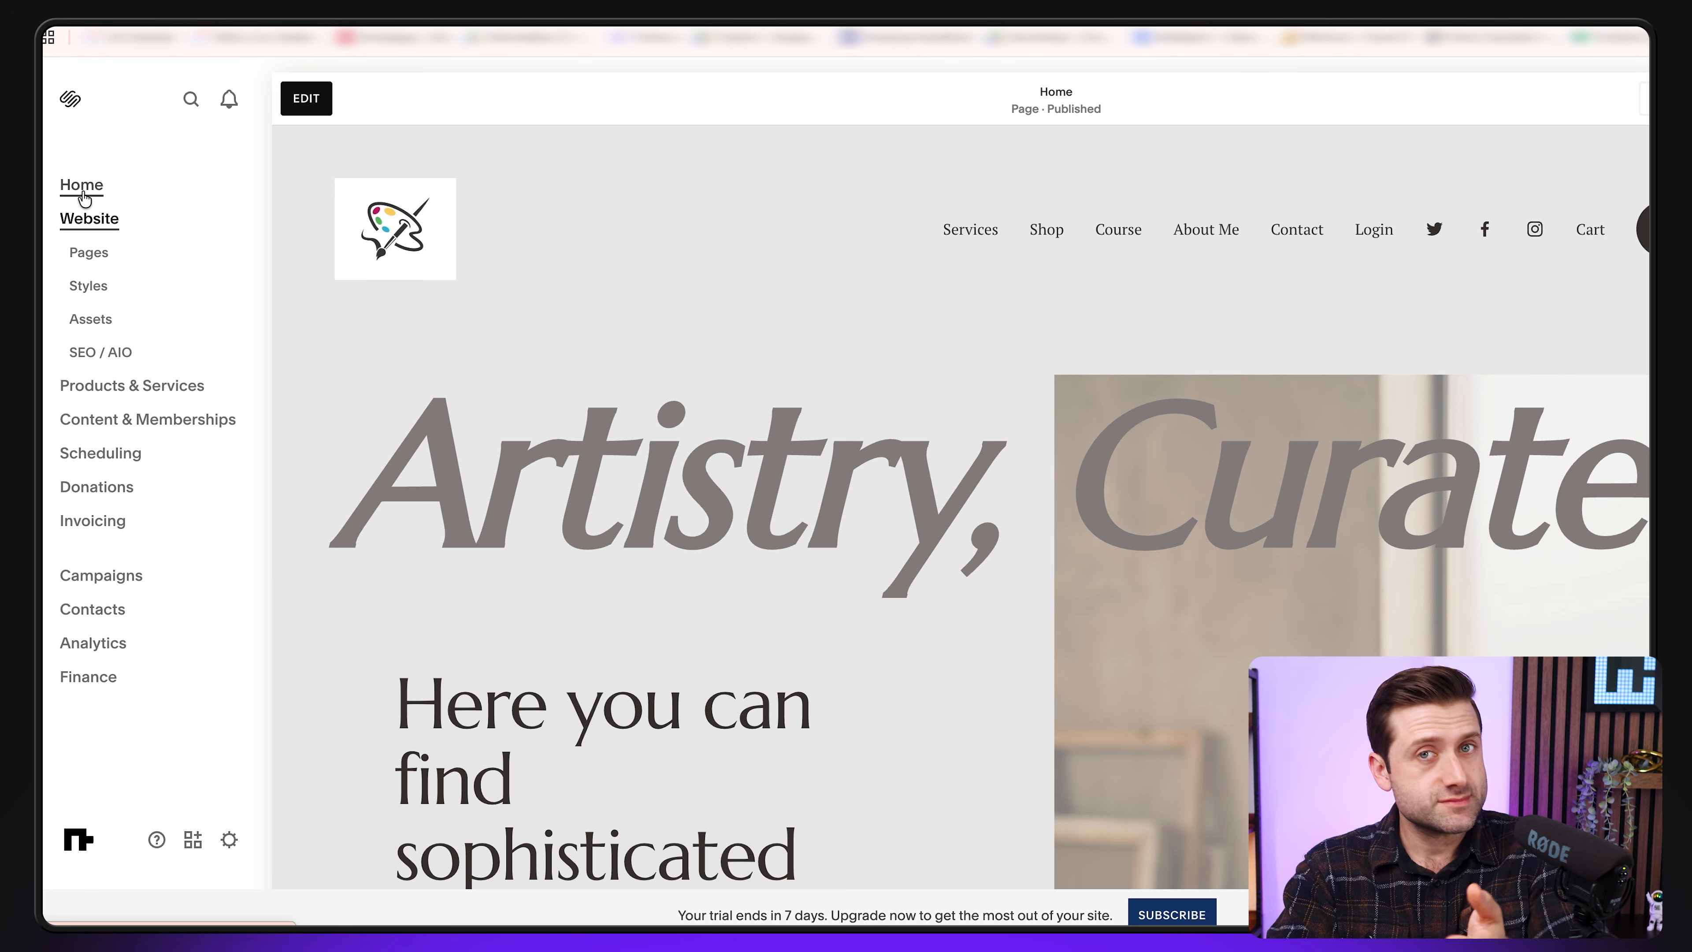
click(121, 386)
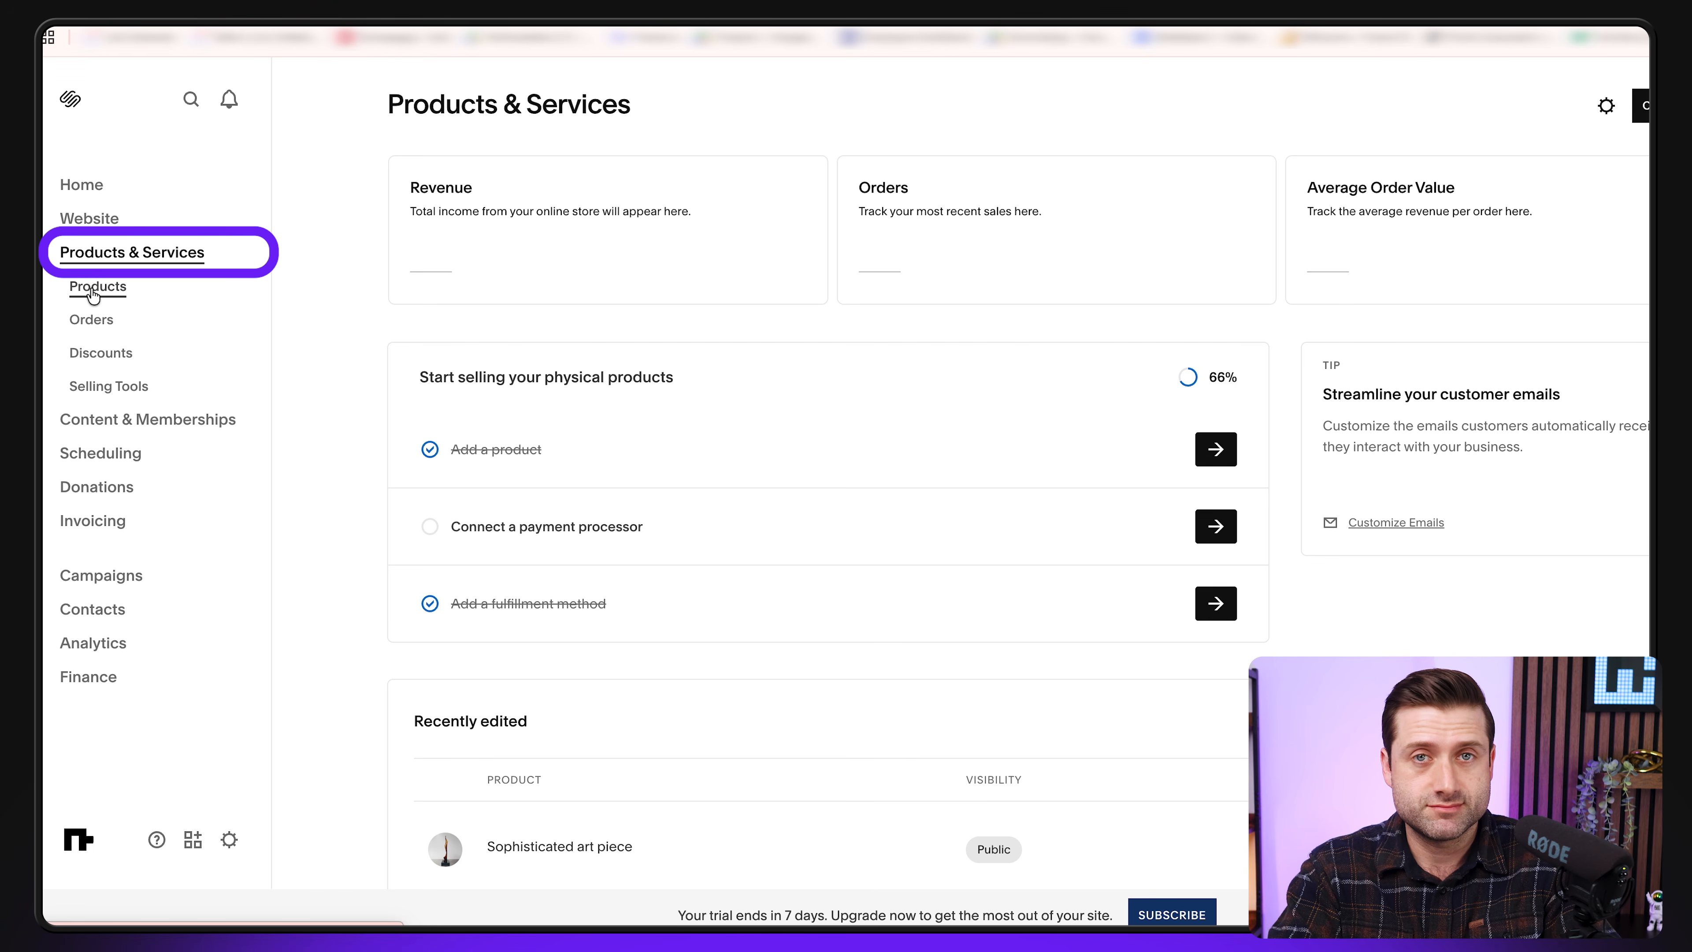
click(93, 291)
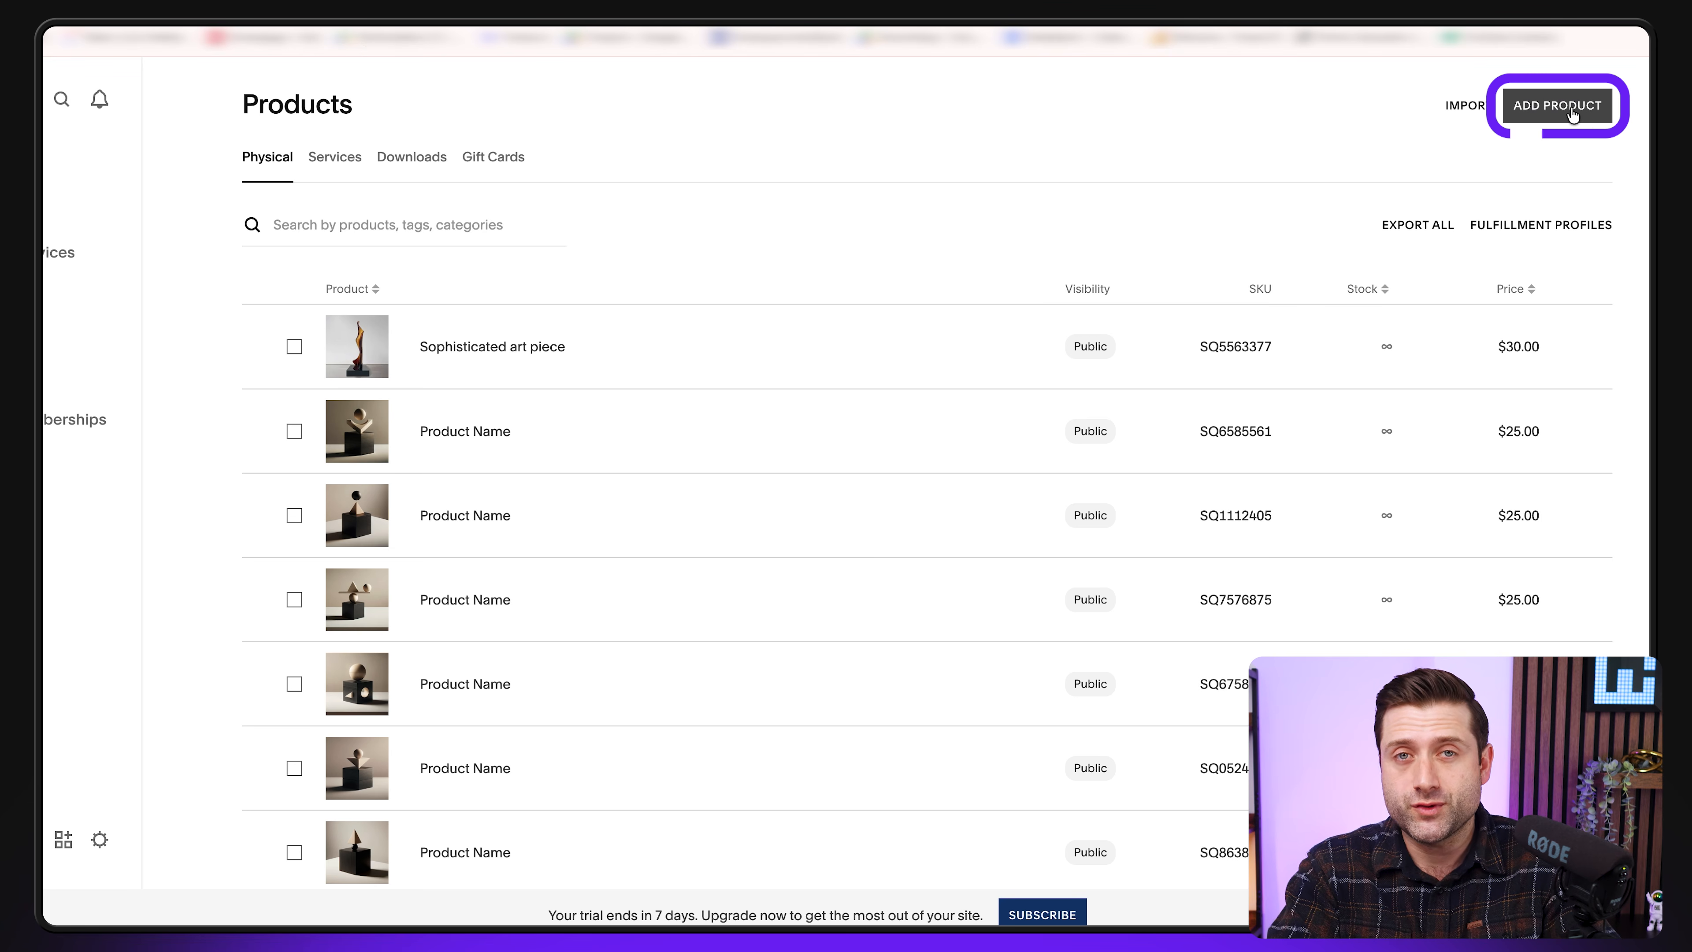
click(1573, 114)
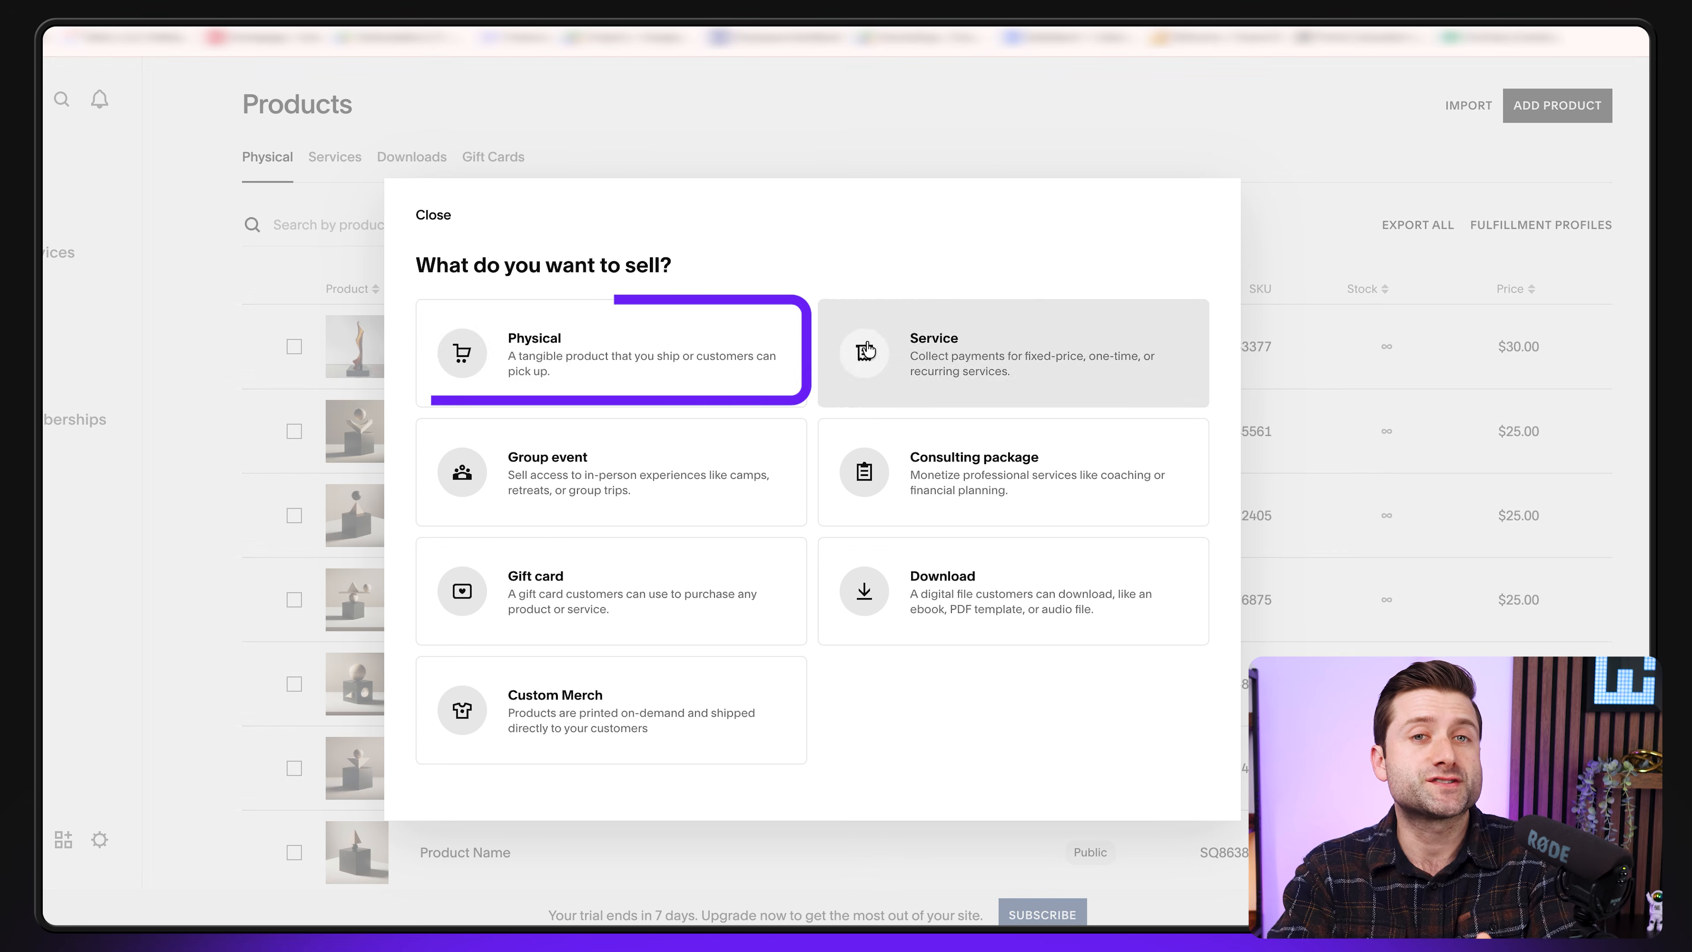
click(519, 361)
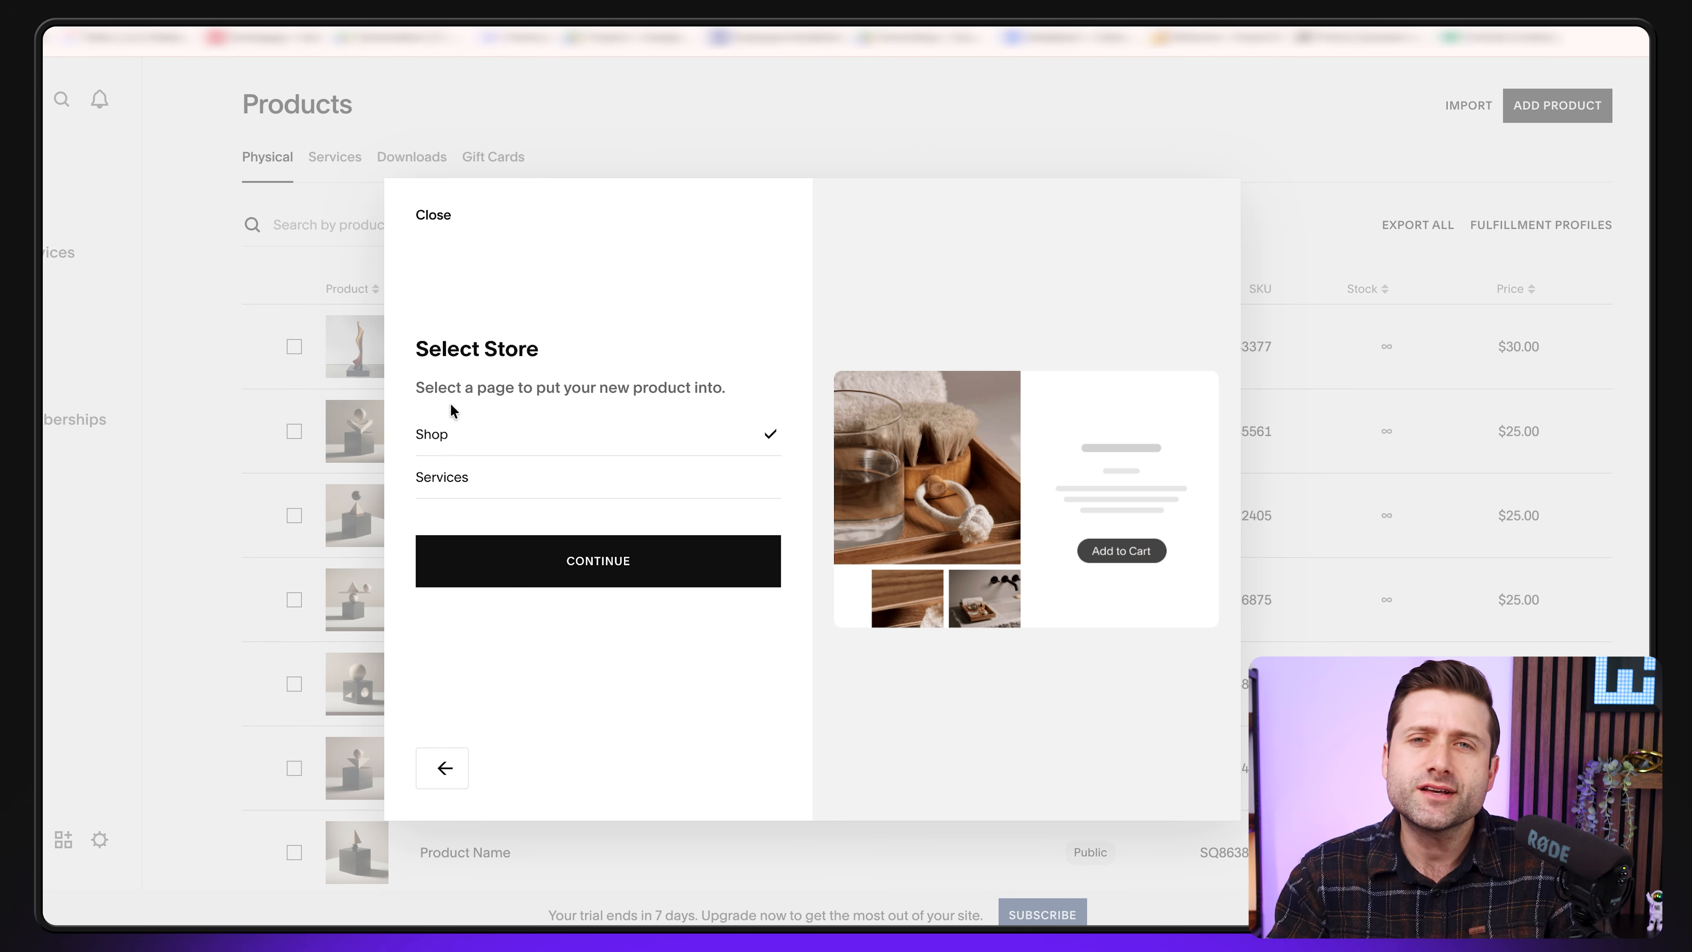
click(600, 559)
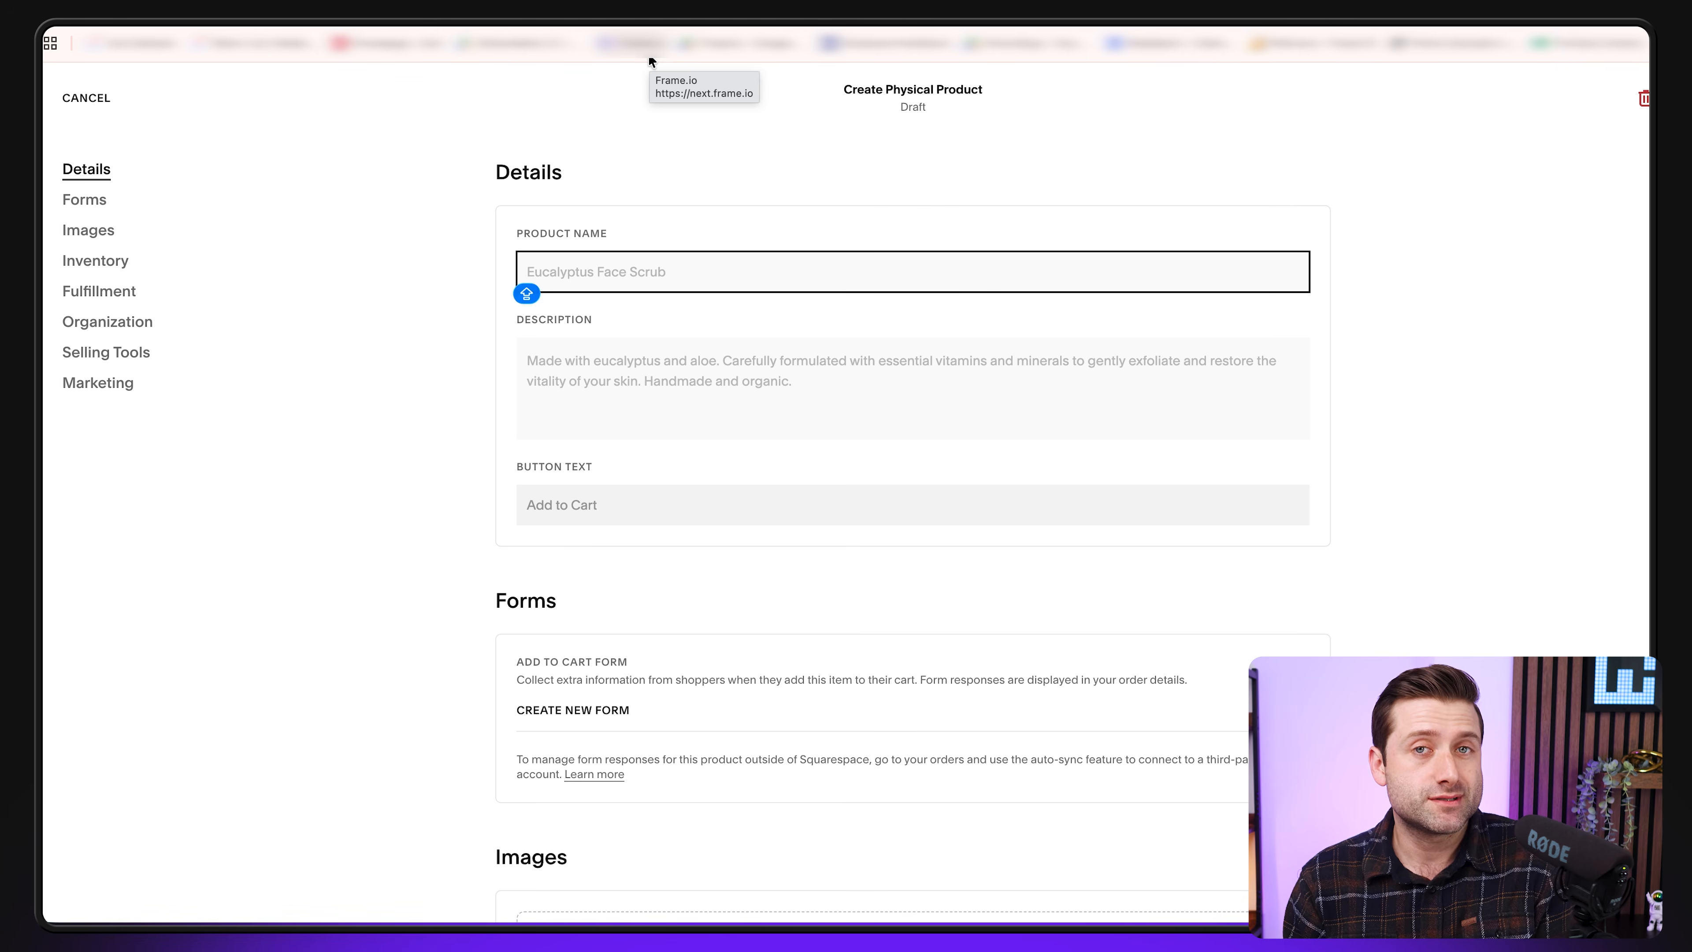
text(Uni)
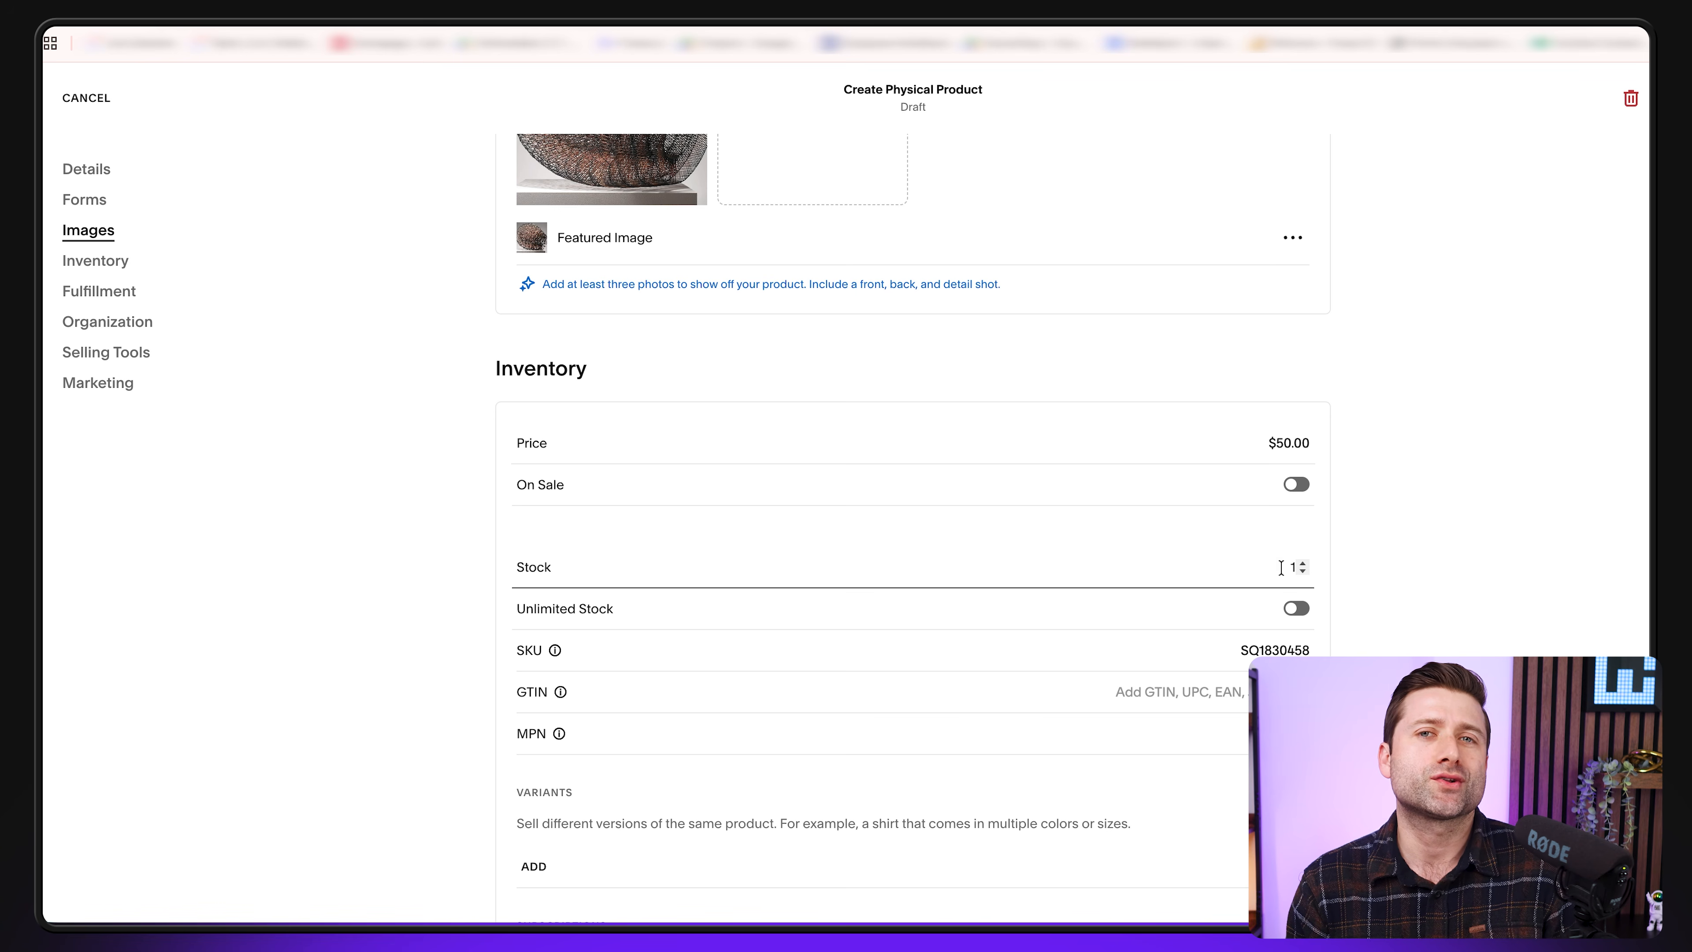
scroll(365, 435, down, 3)
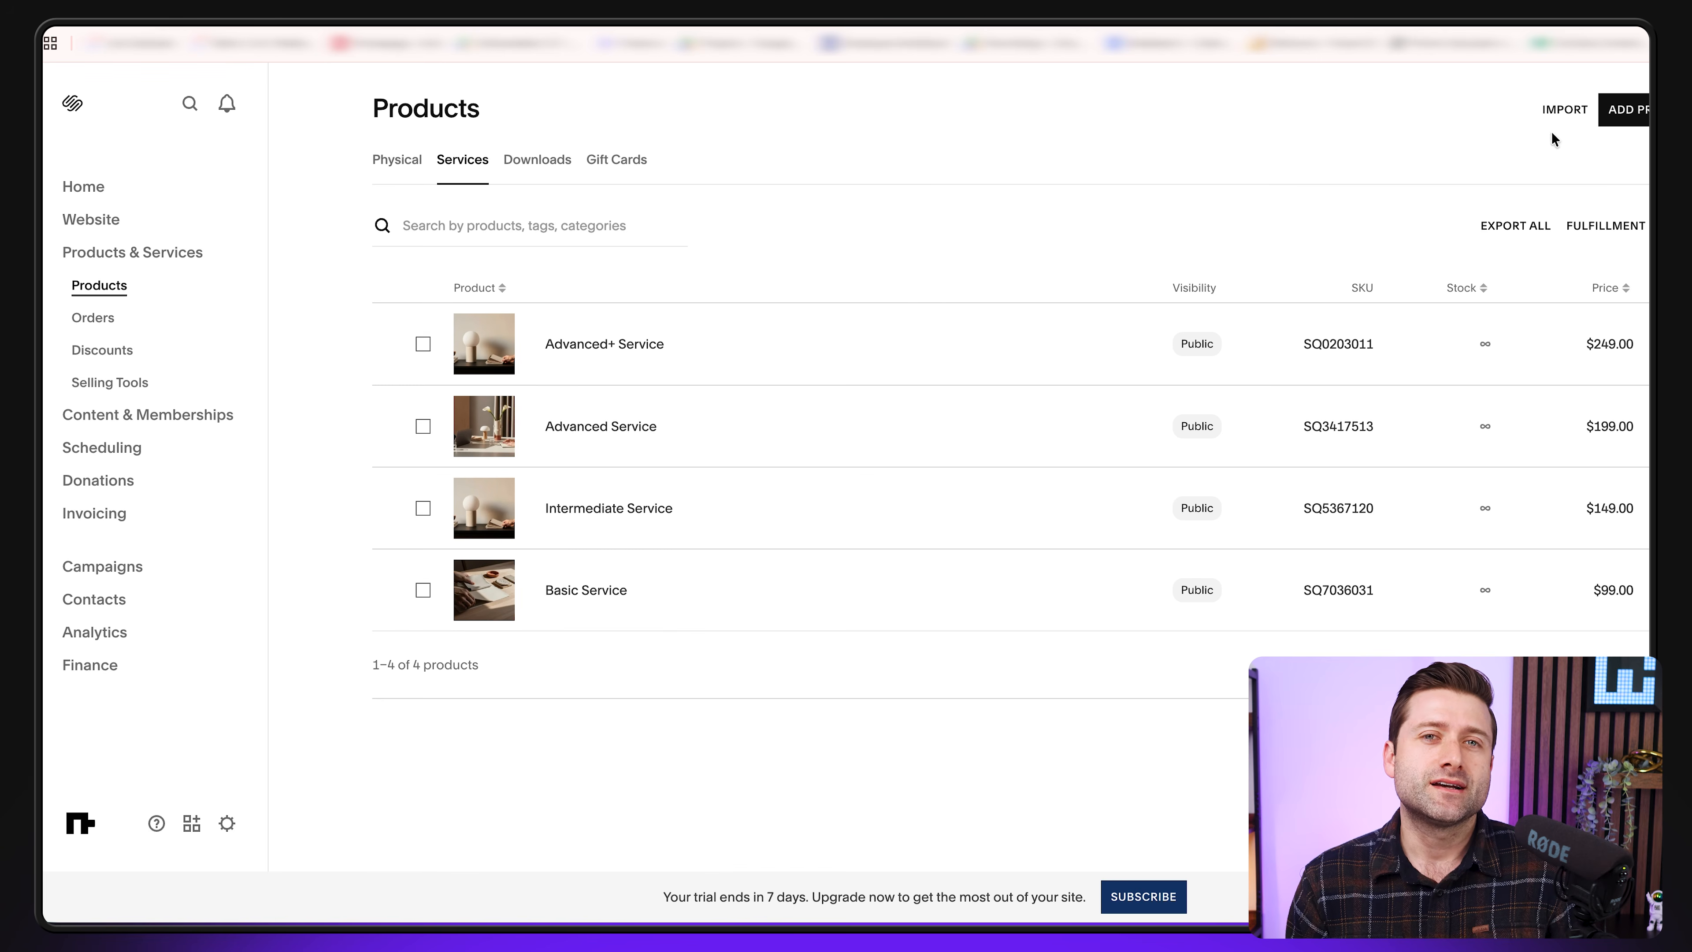
Start adding a service product and confirm the store page it goes into
click(1628, 113)
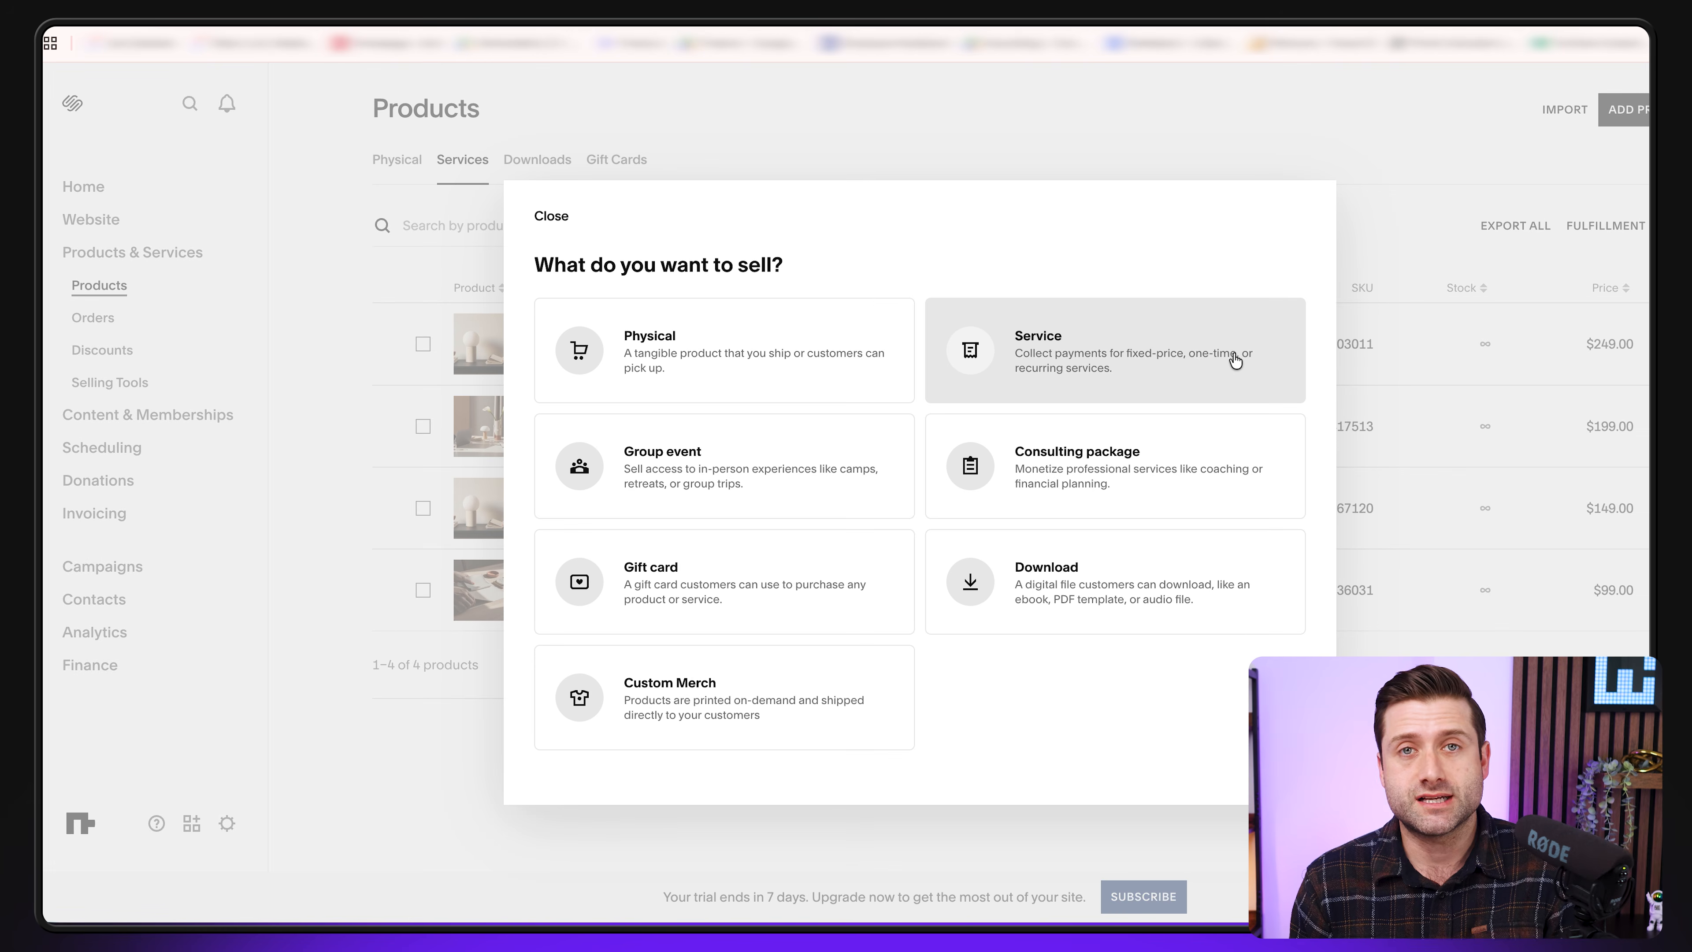
click(1150, 373)
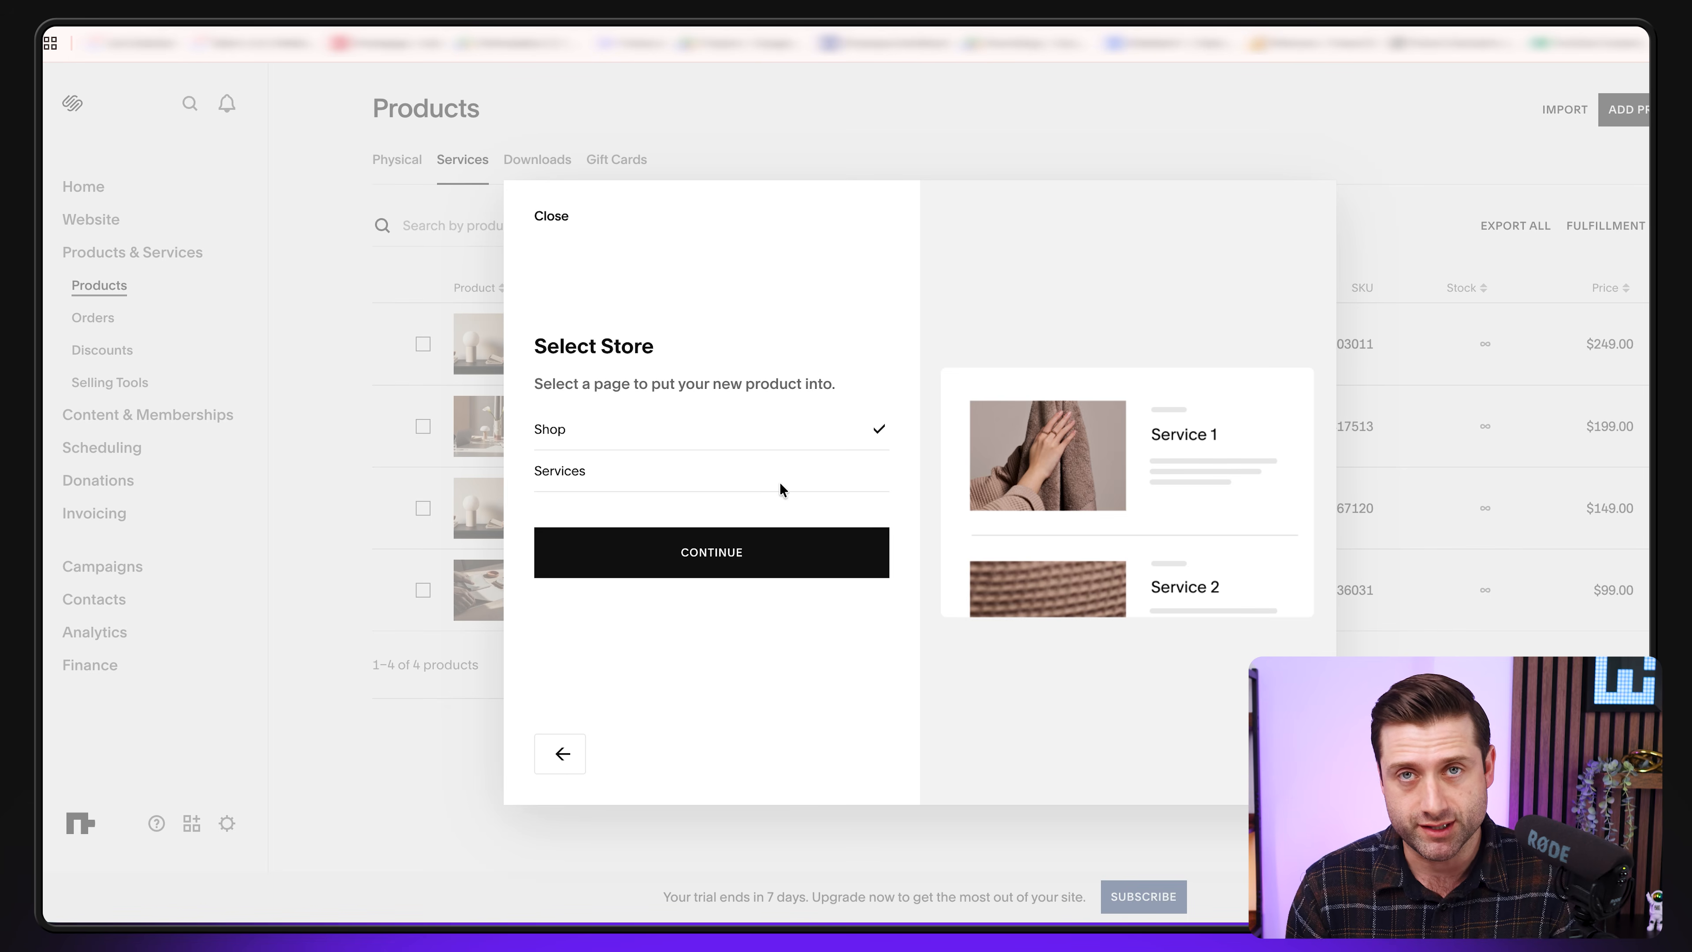
click(717, 567)
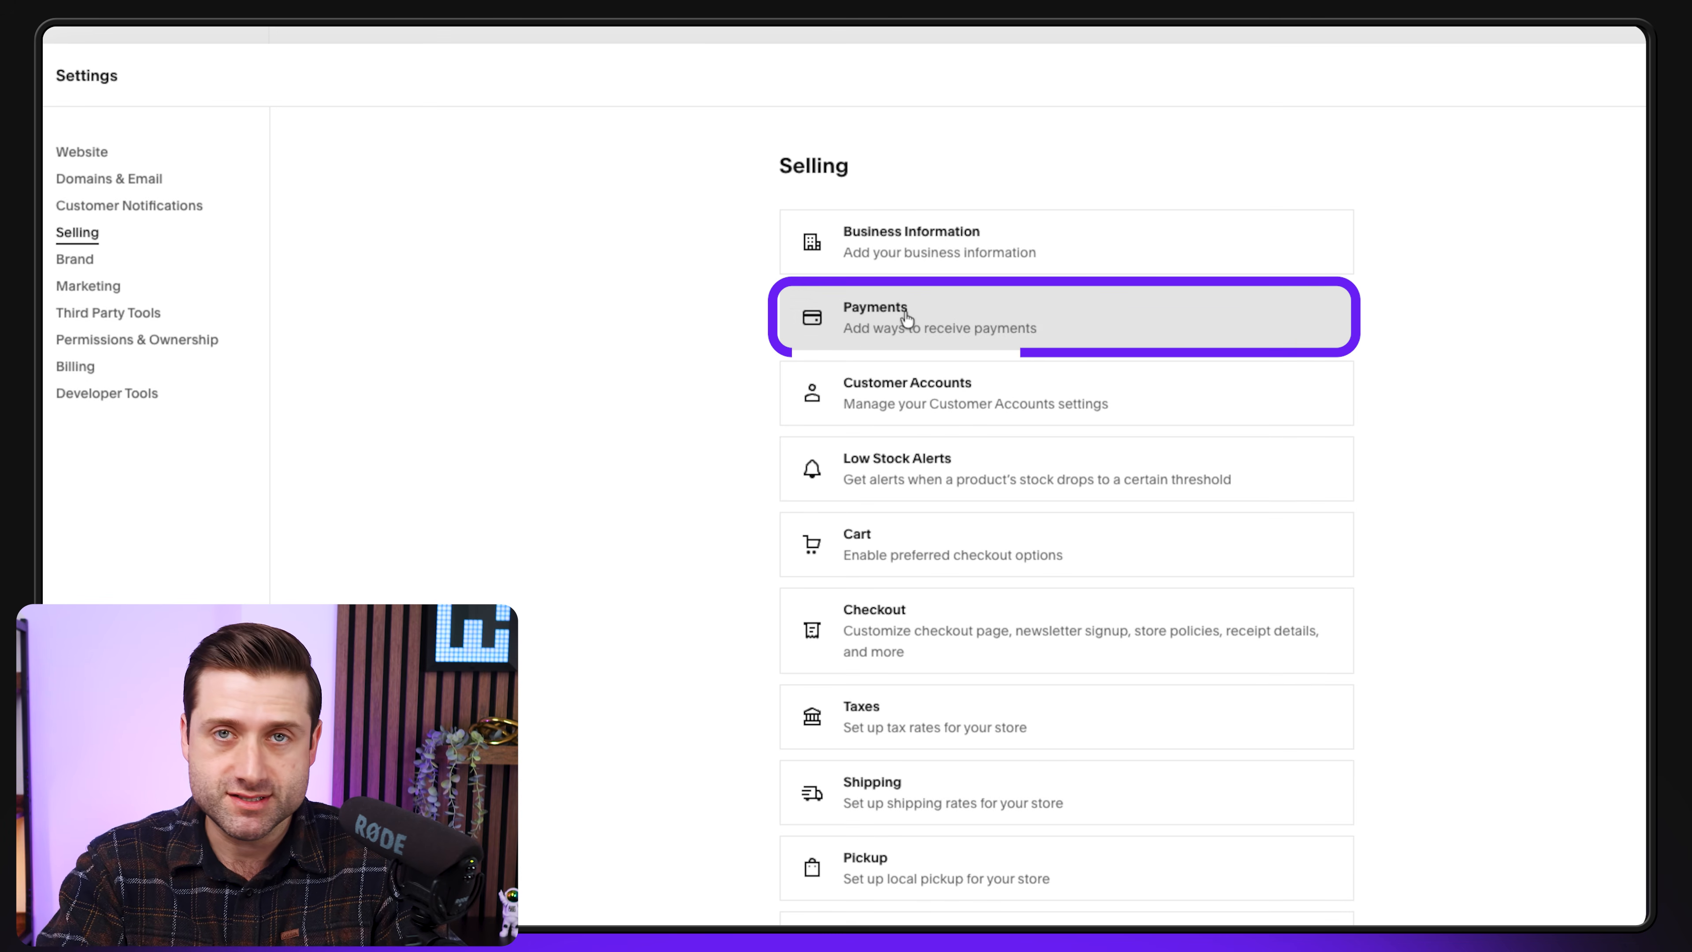
Examine the selling settings for payment processors, customer accounts and checkout
click(894, 336)
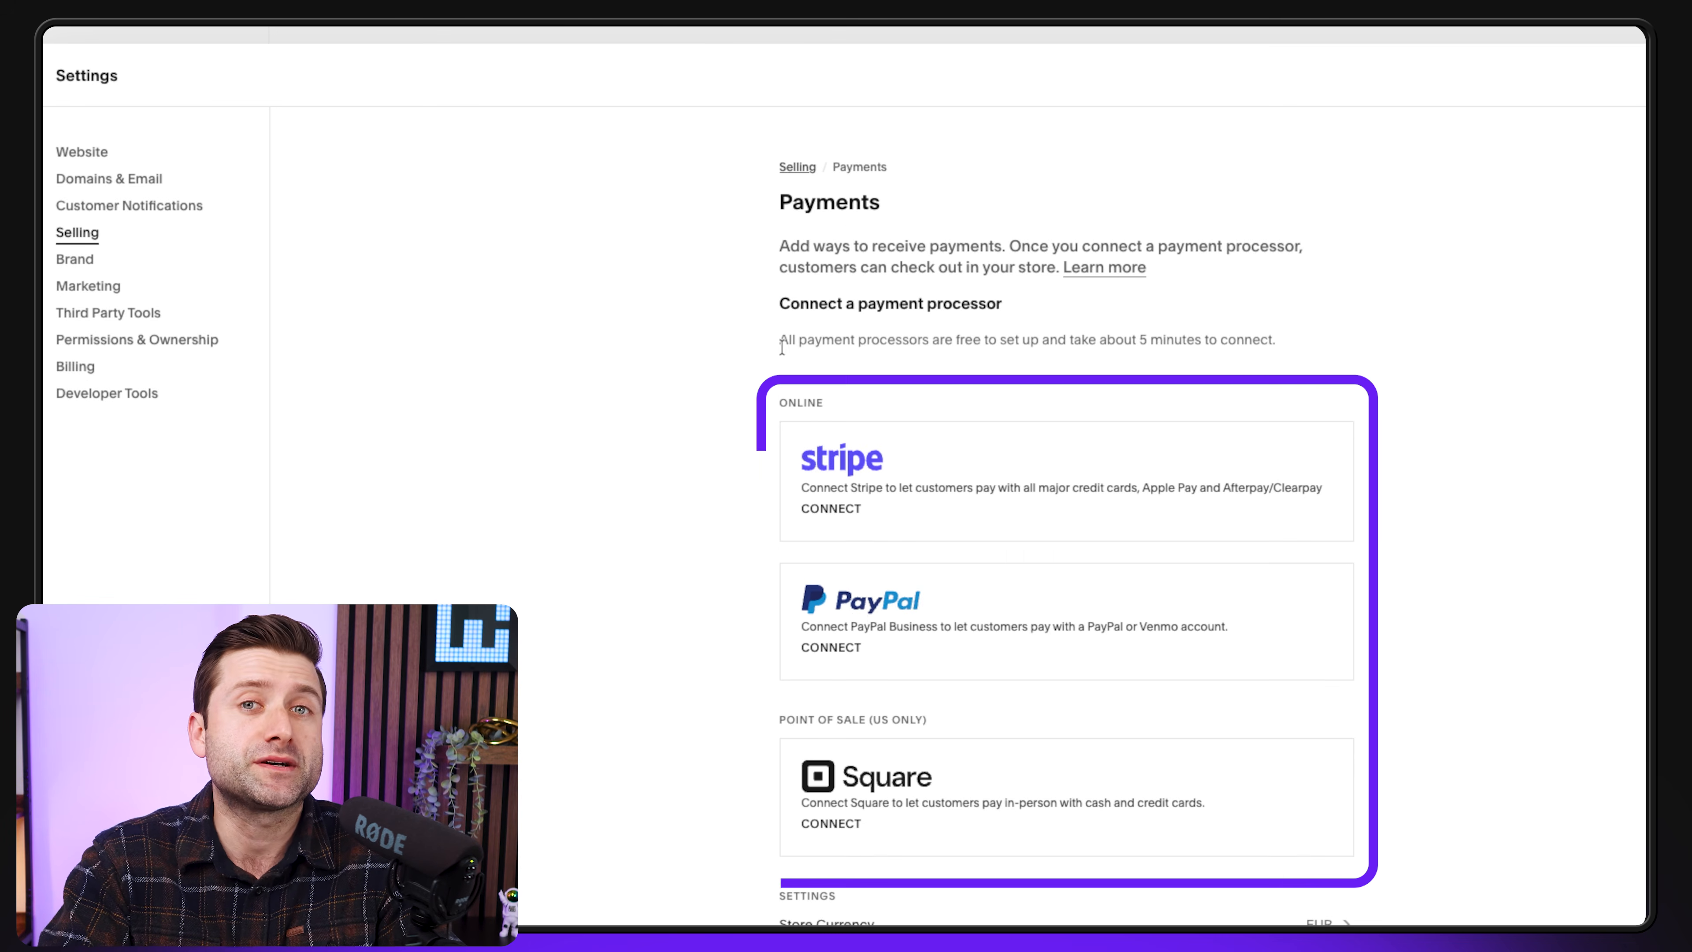
scroll(1511, 522, down, 1)
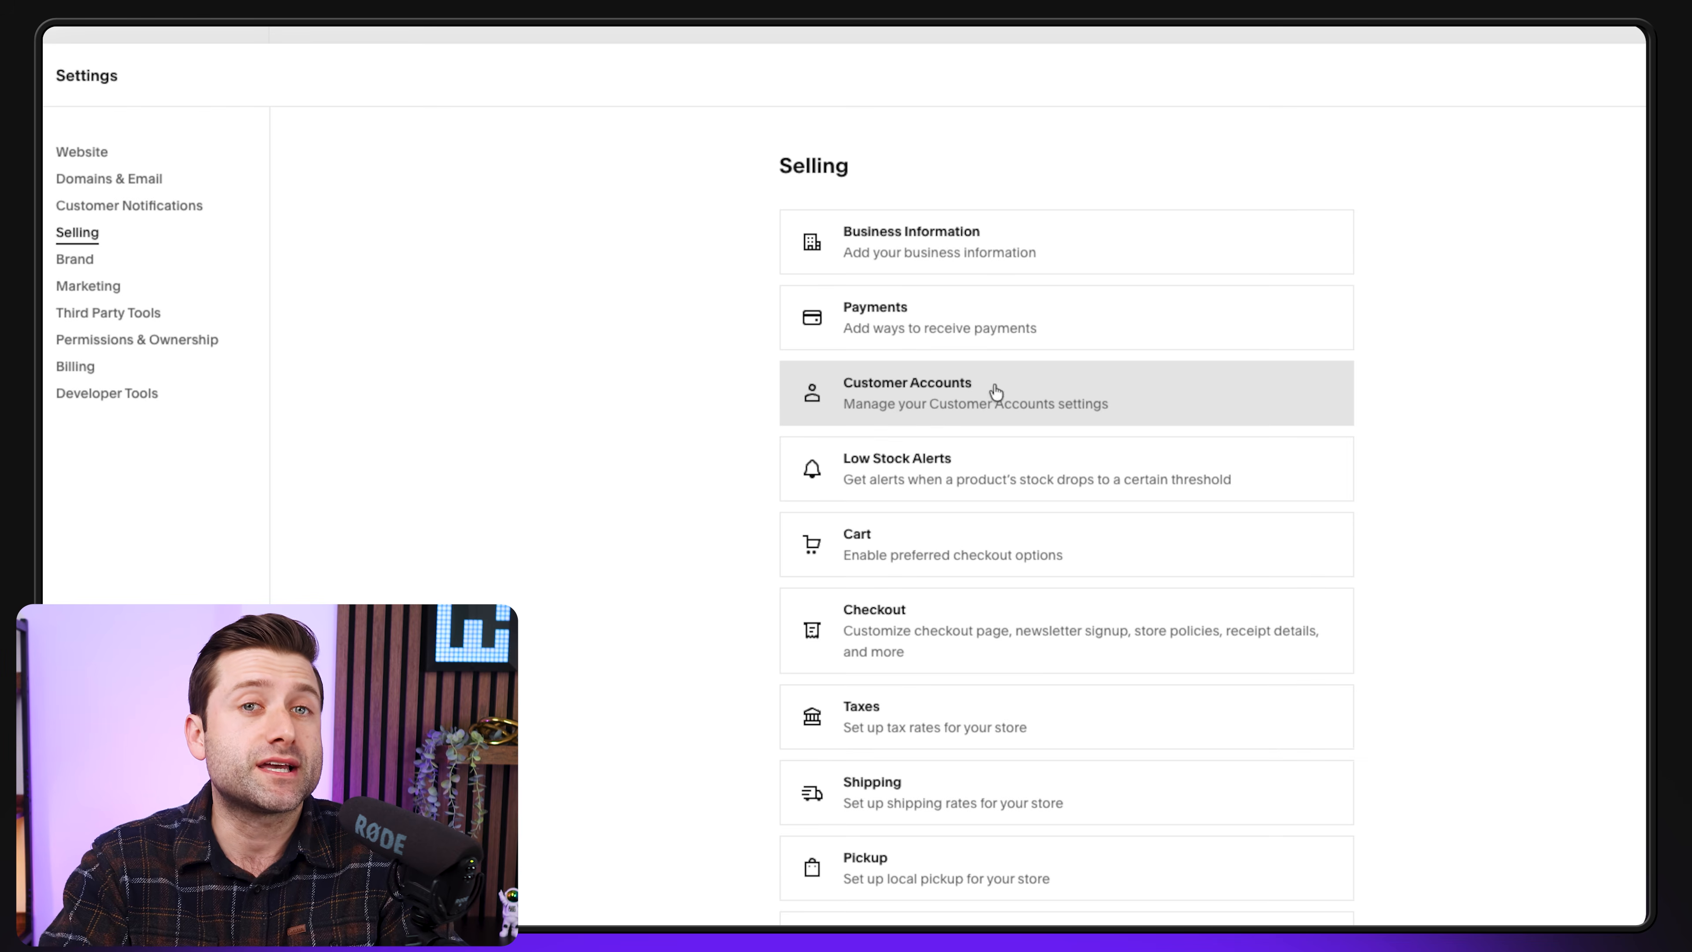
click(896, 393)
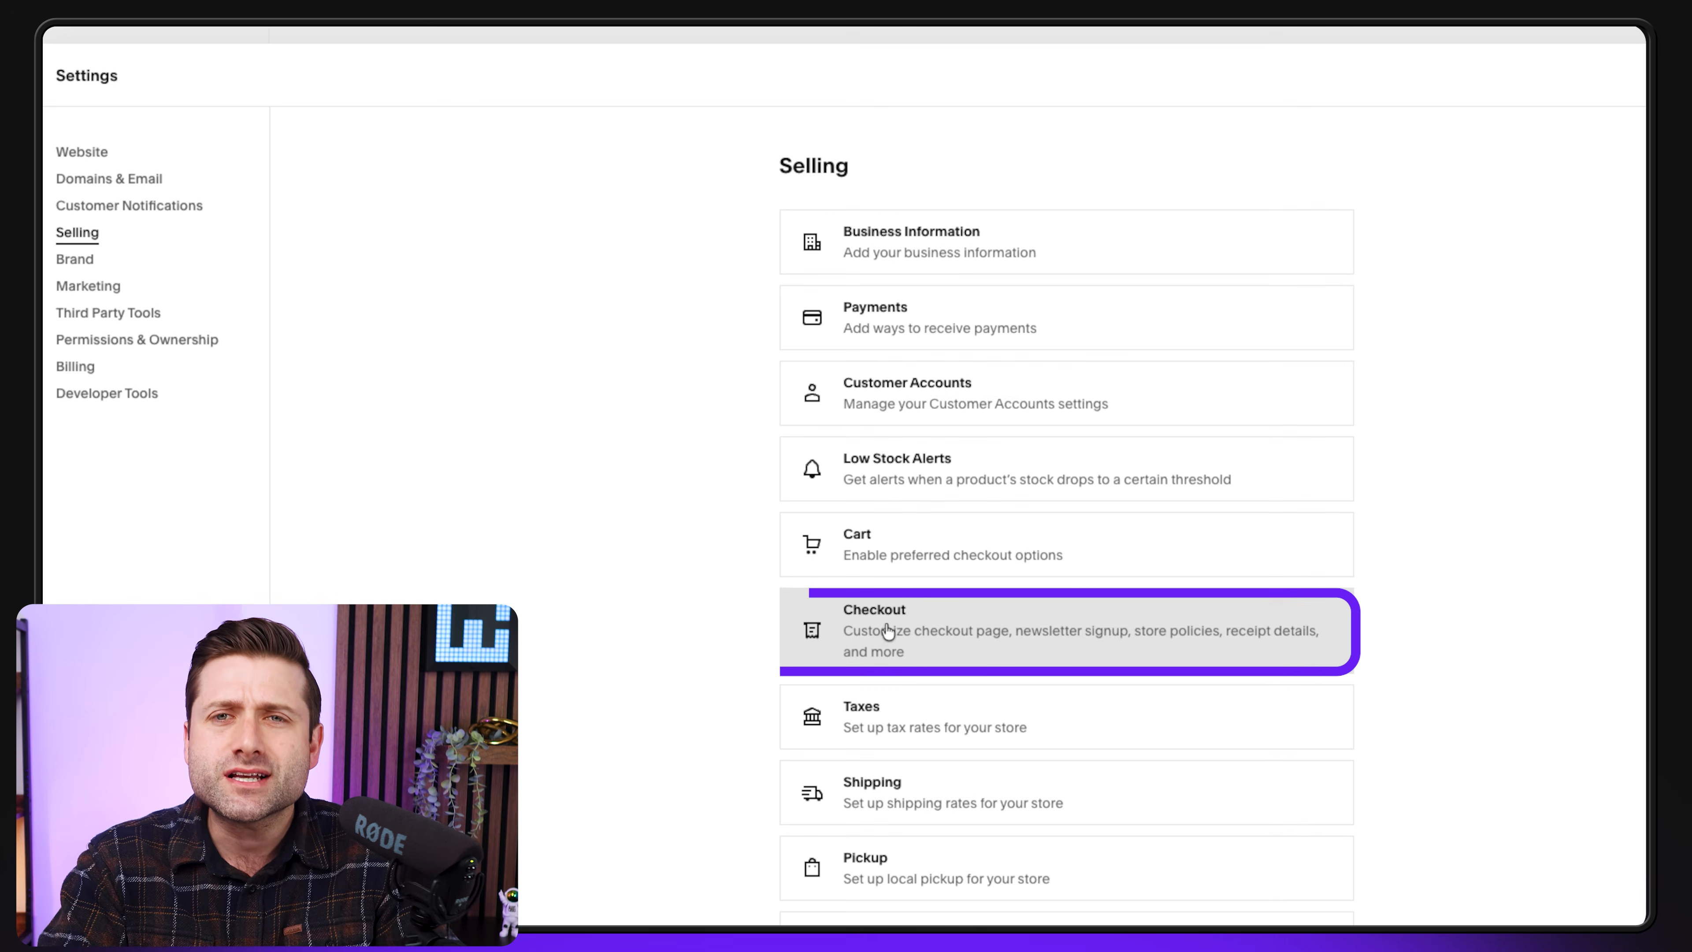
click(886, 626)
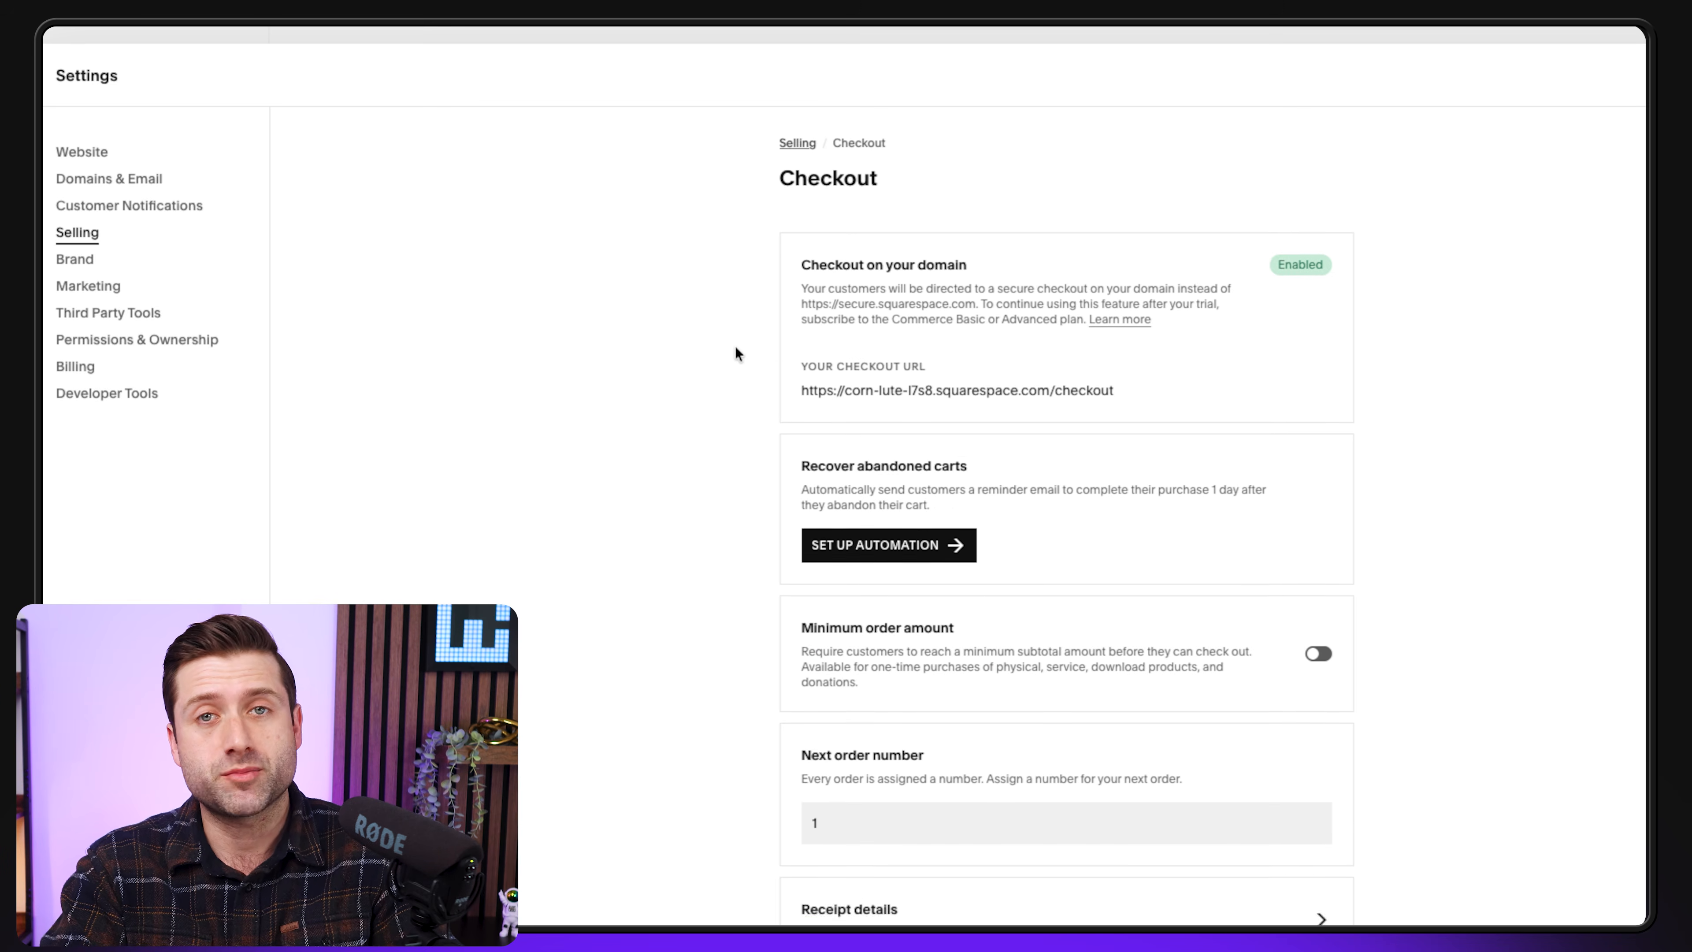
scroll(735, 353, down, 3)
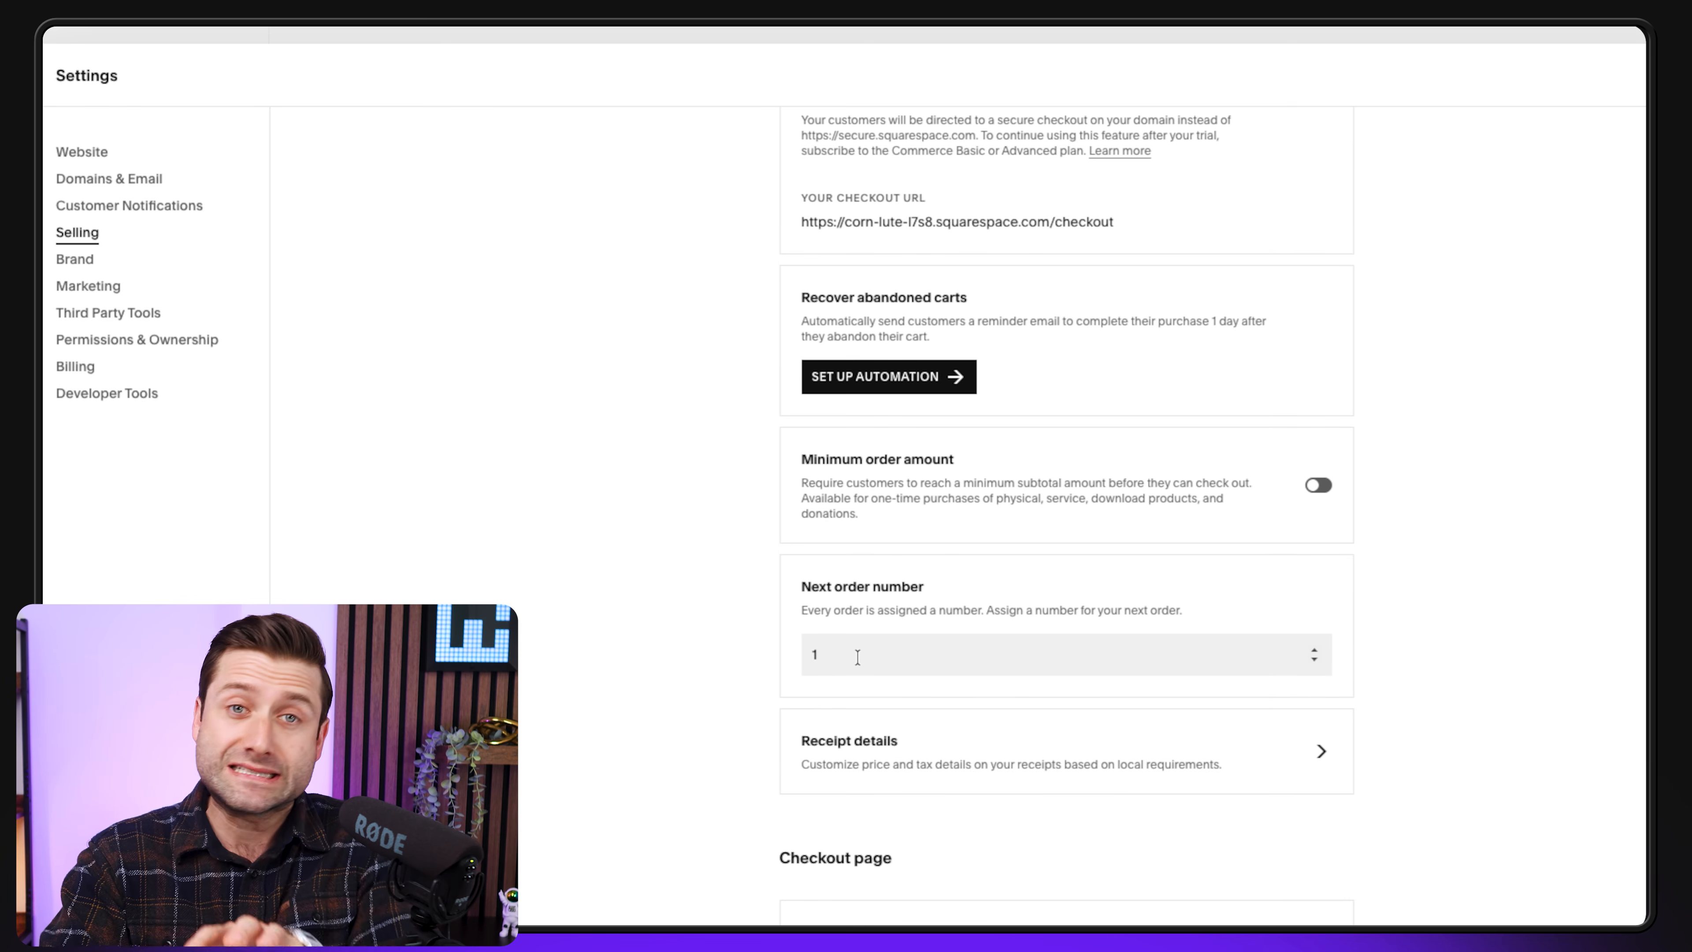
Open the store's shipping options and start adding a flat rate option
scroll(857, 657, down, 1)
click(878, 699)
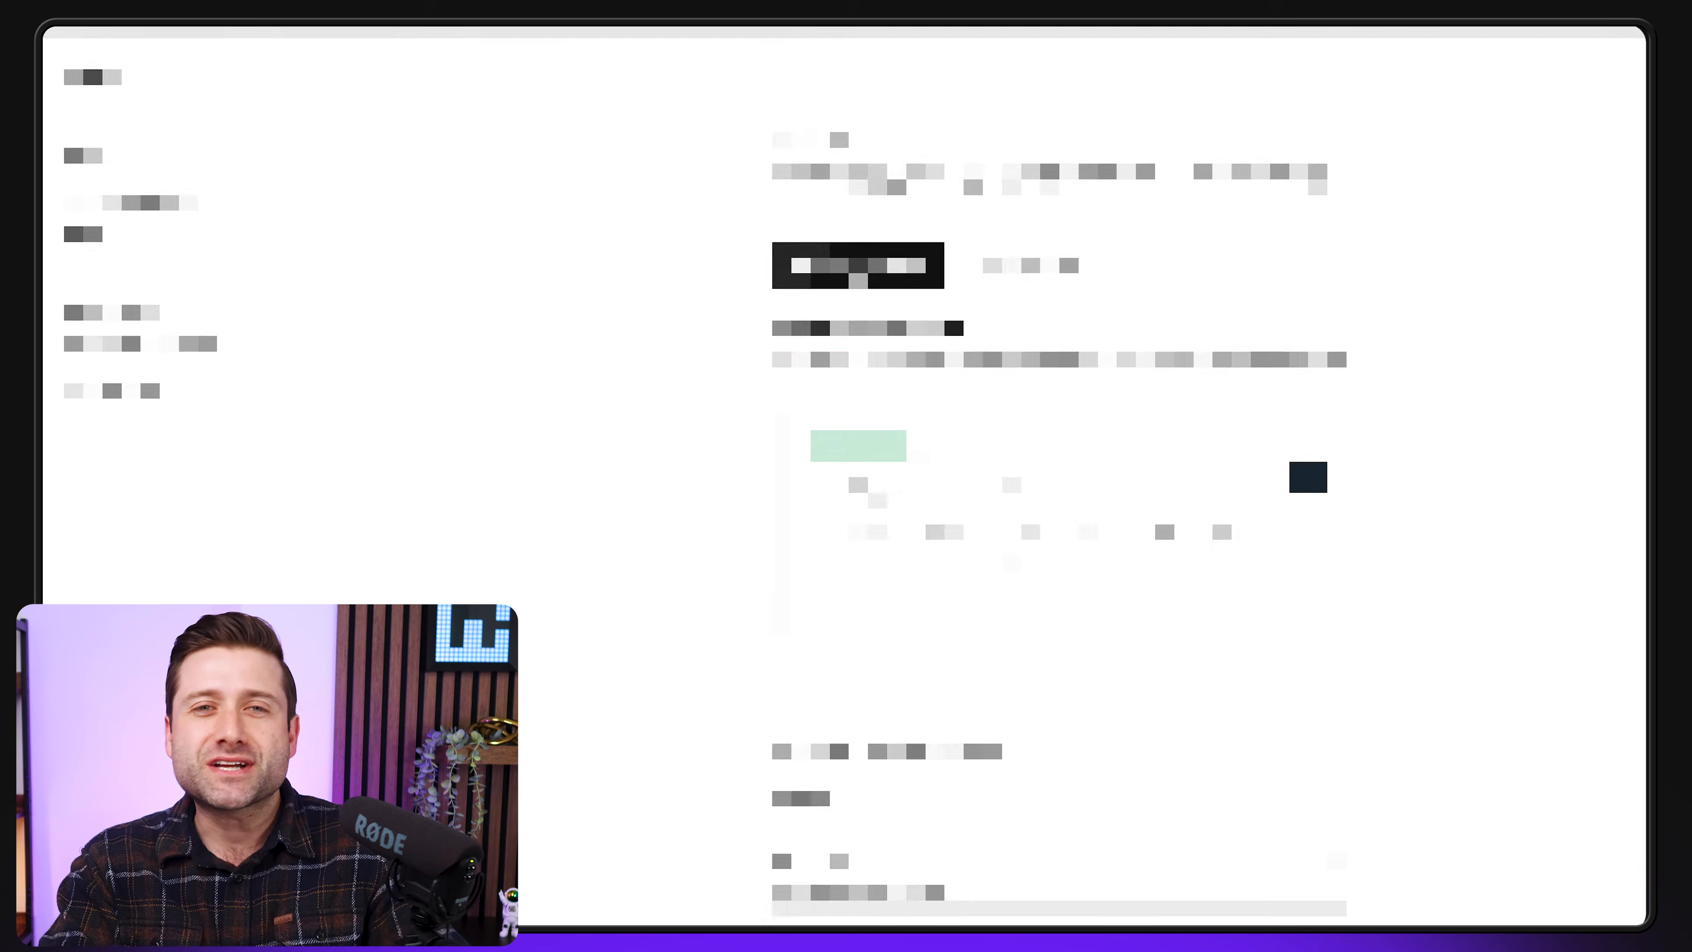
click(854, 267)
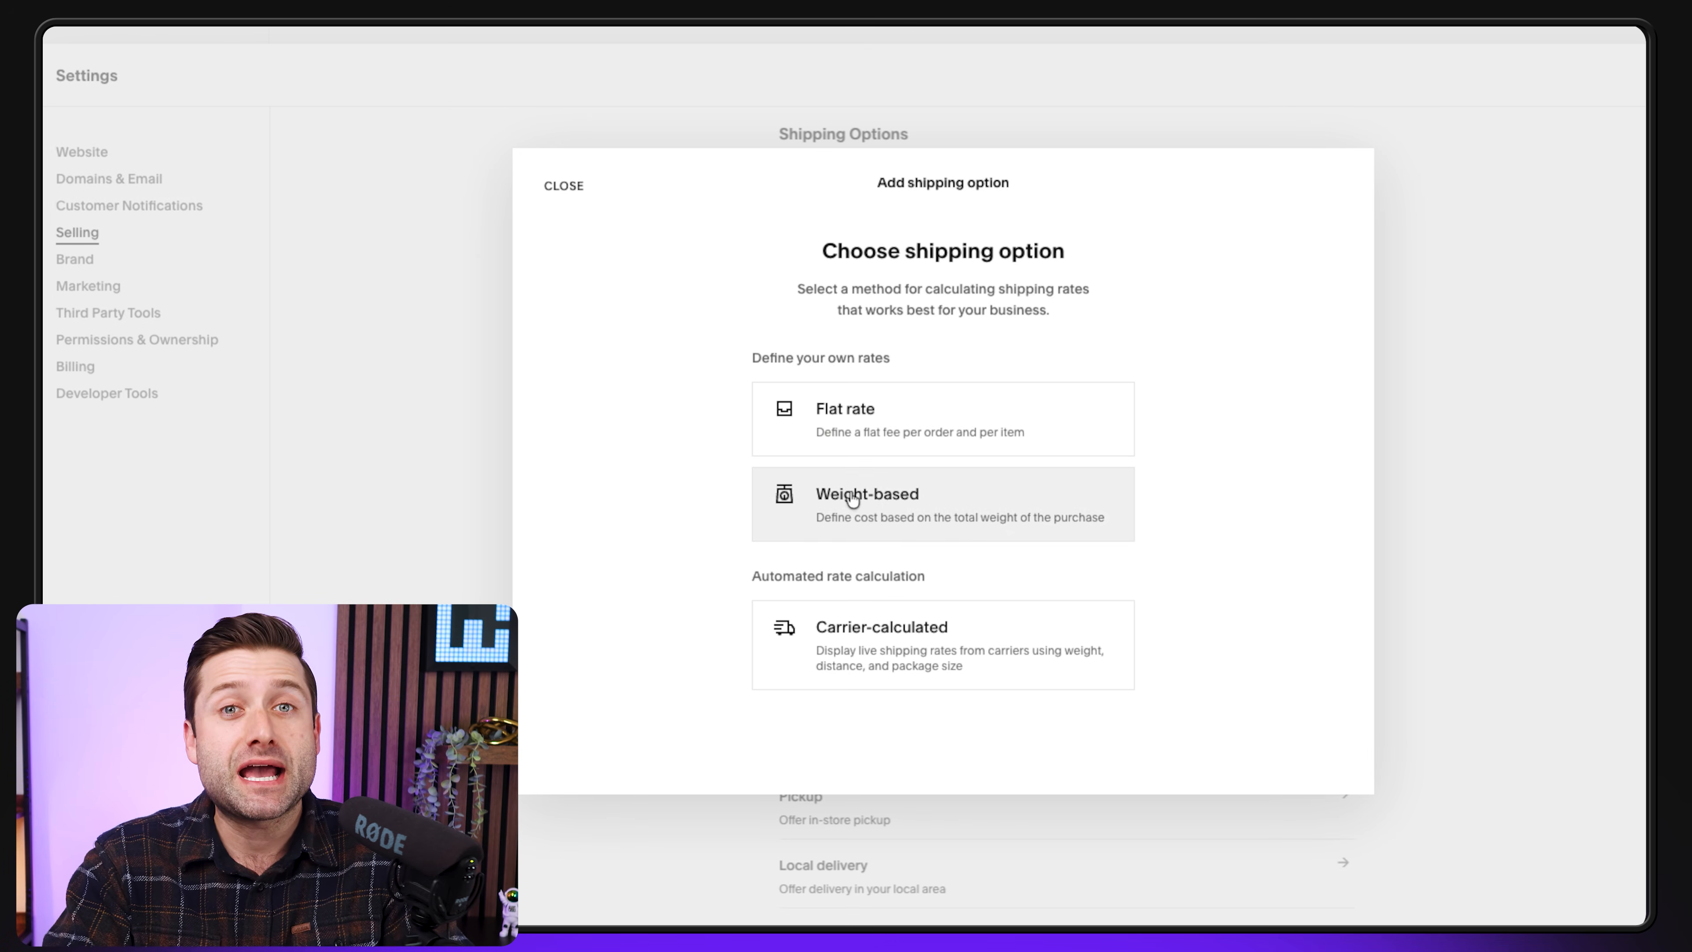
click(870, 427)
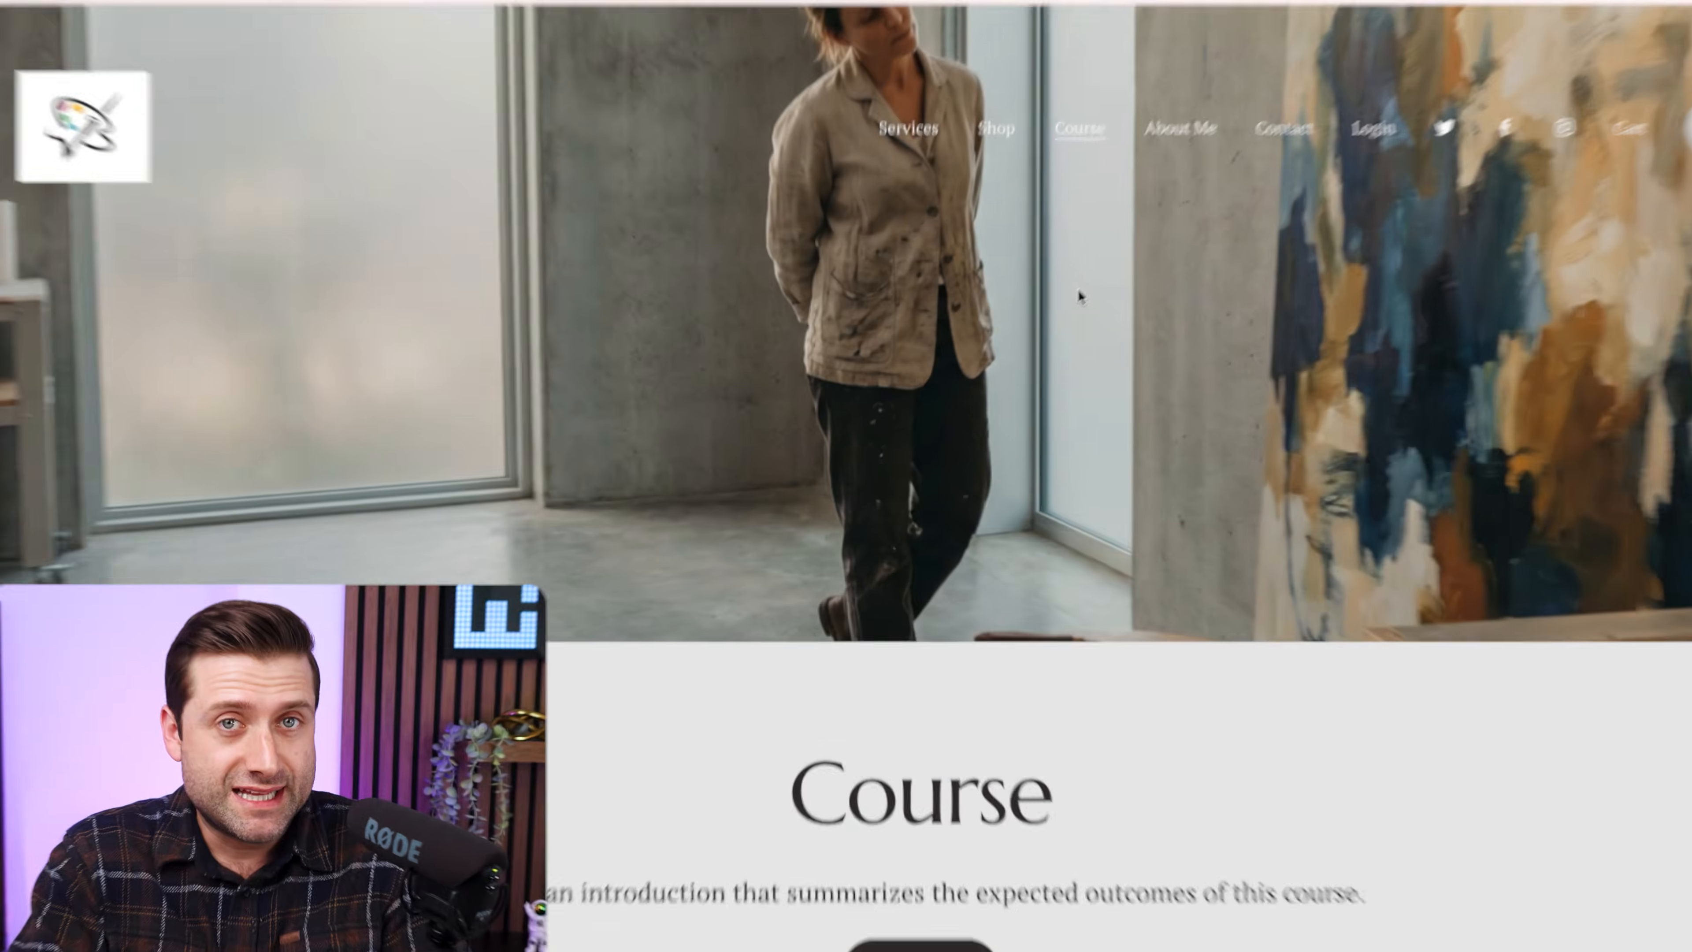
Look through the Course page's chapters, lessons and questions down to the footer
scroll(1237, 360, down, 10)
scroll(1523, 411, down, 20)
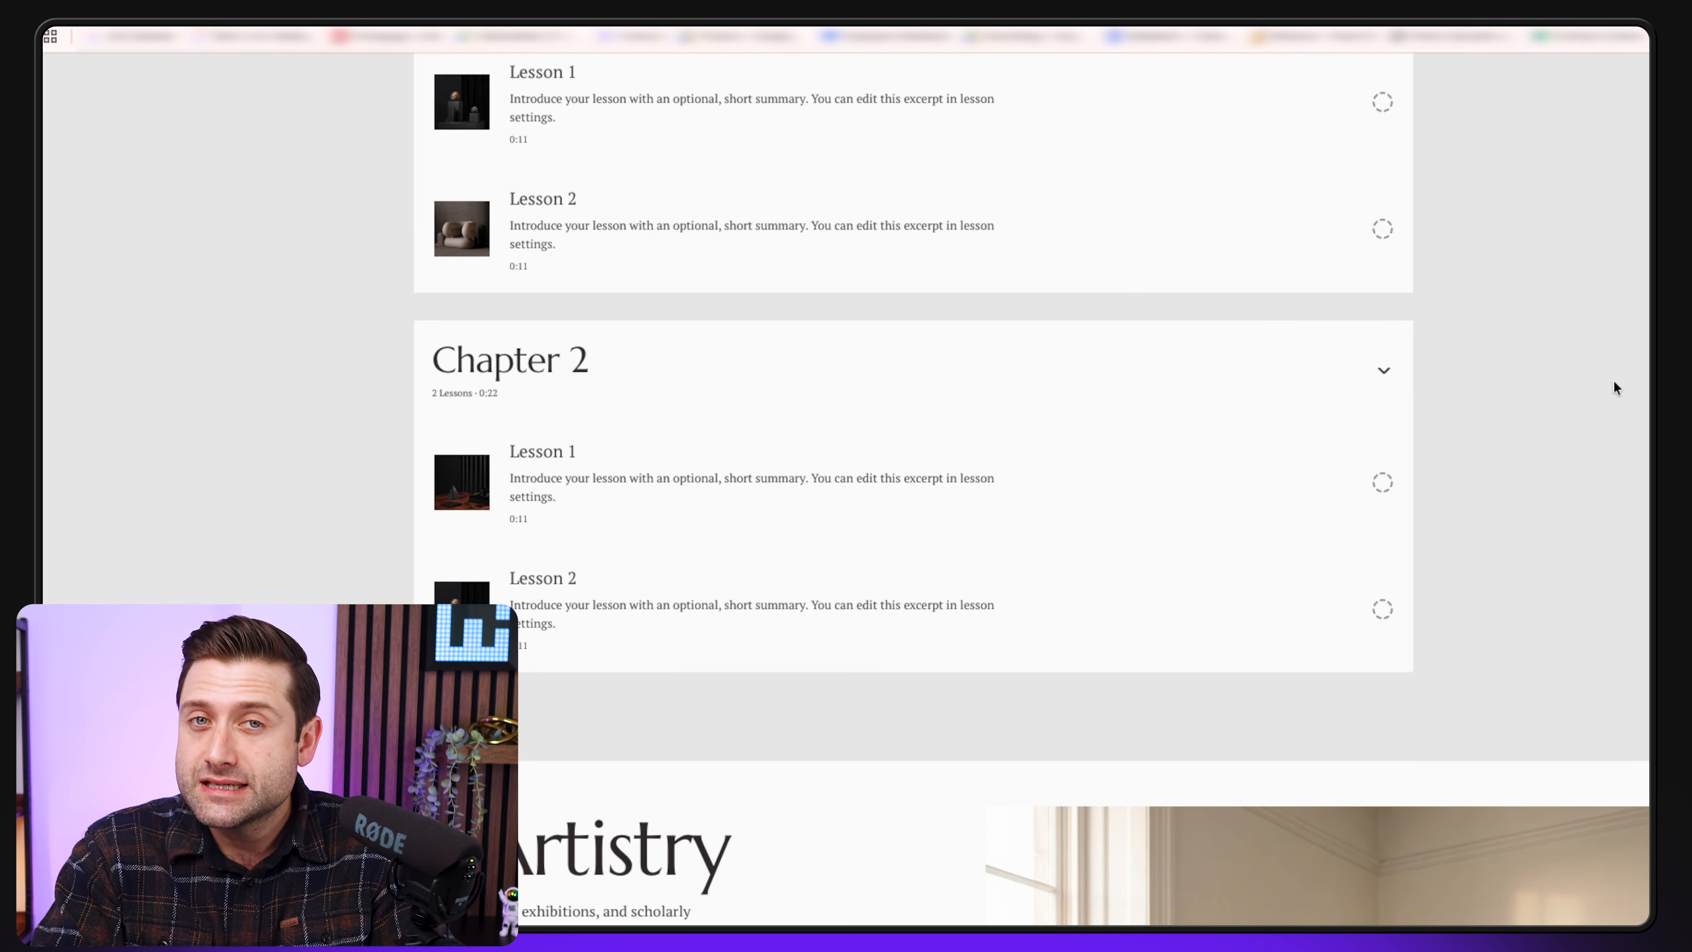
scroll(846, 467, down, 8)
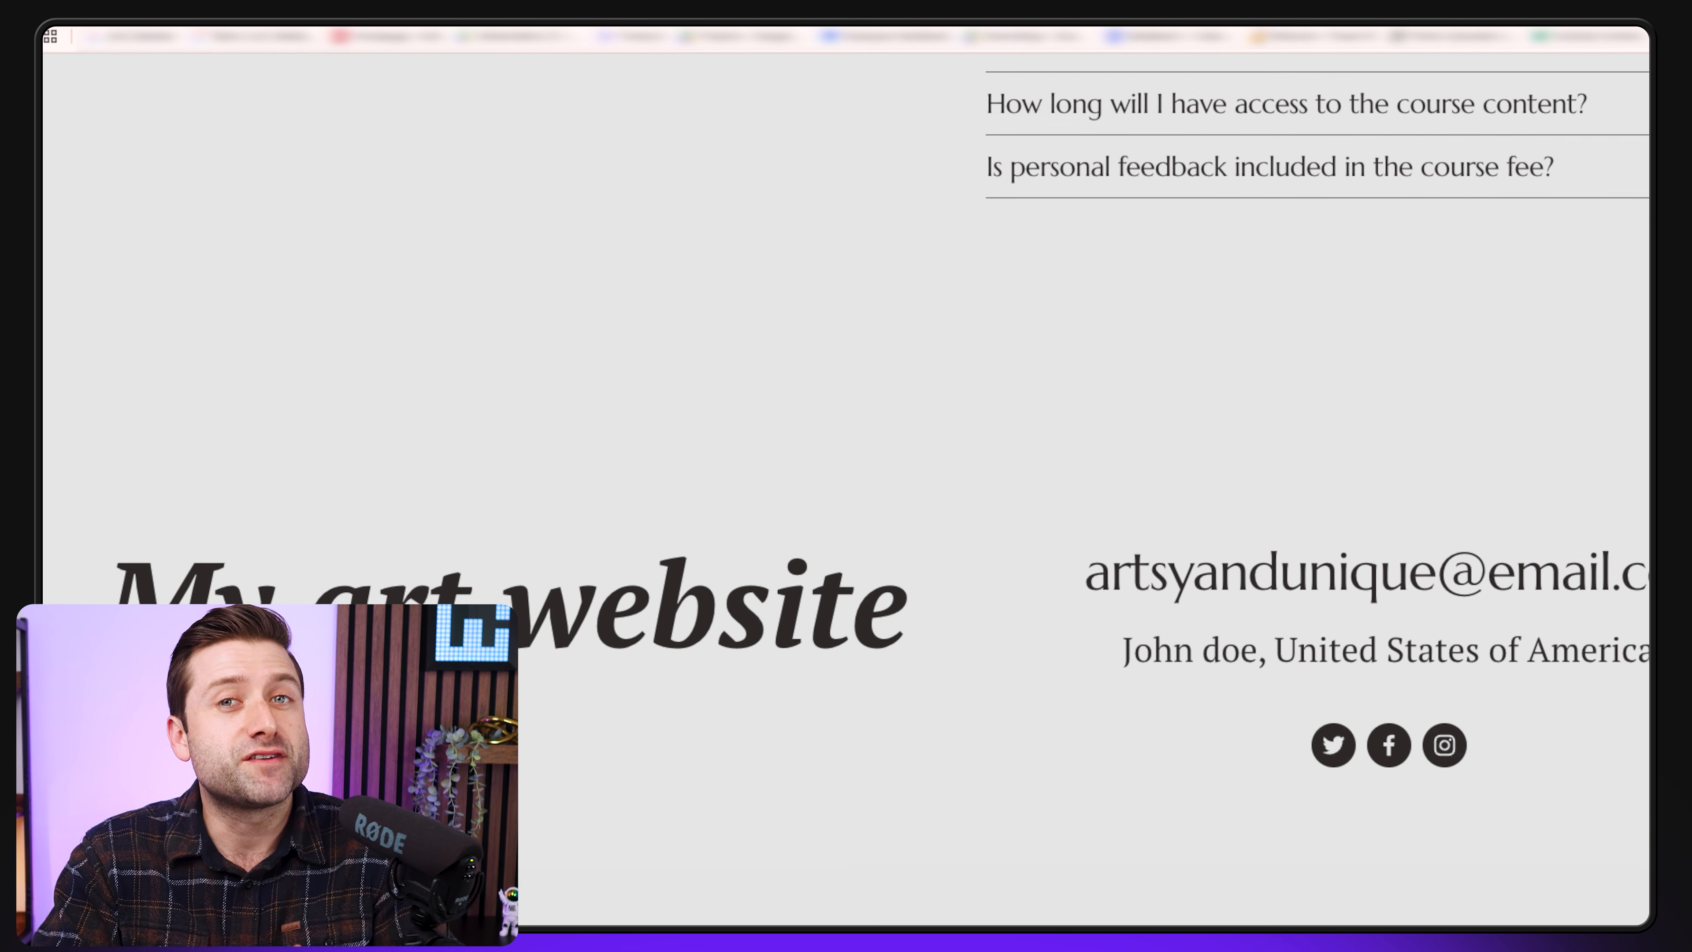
scroll(846, 466, up, 20)
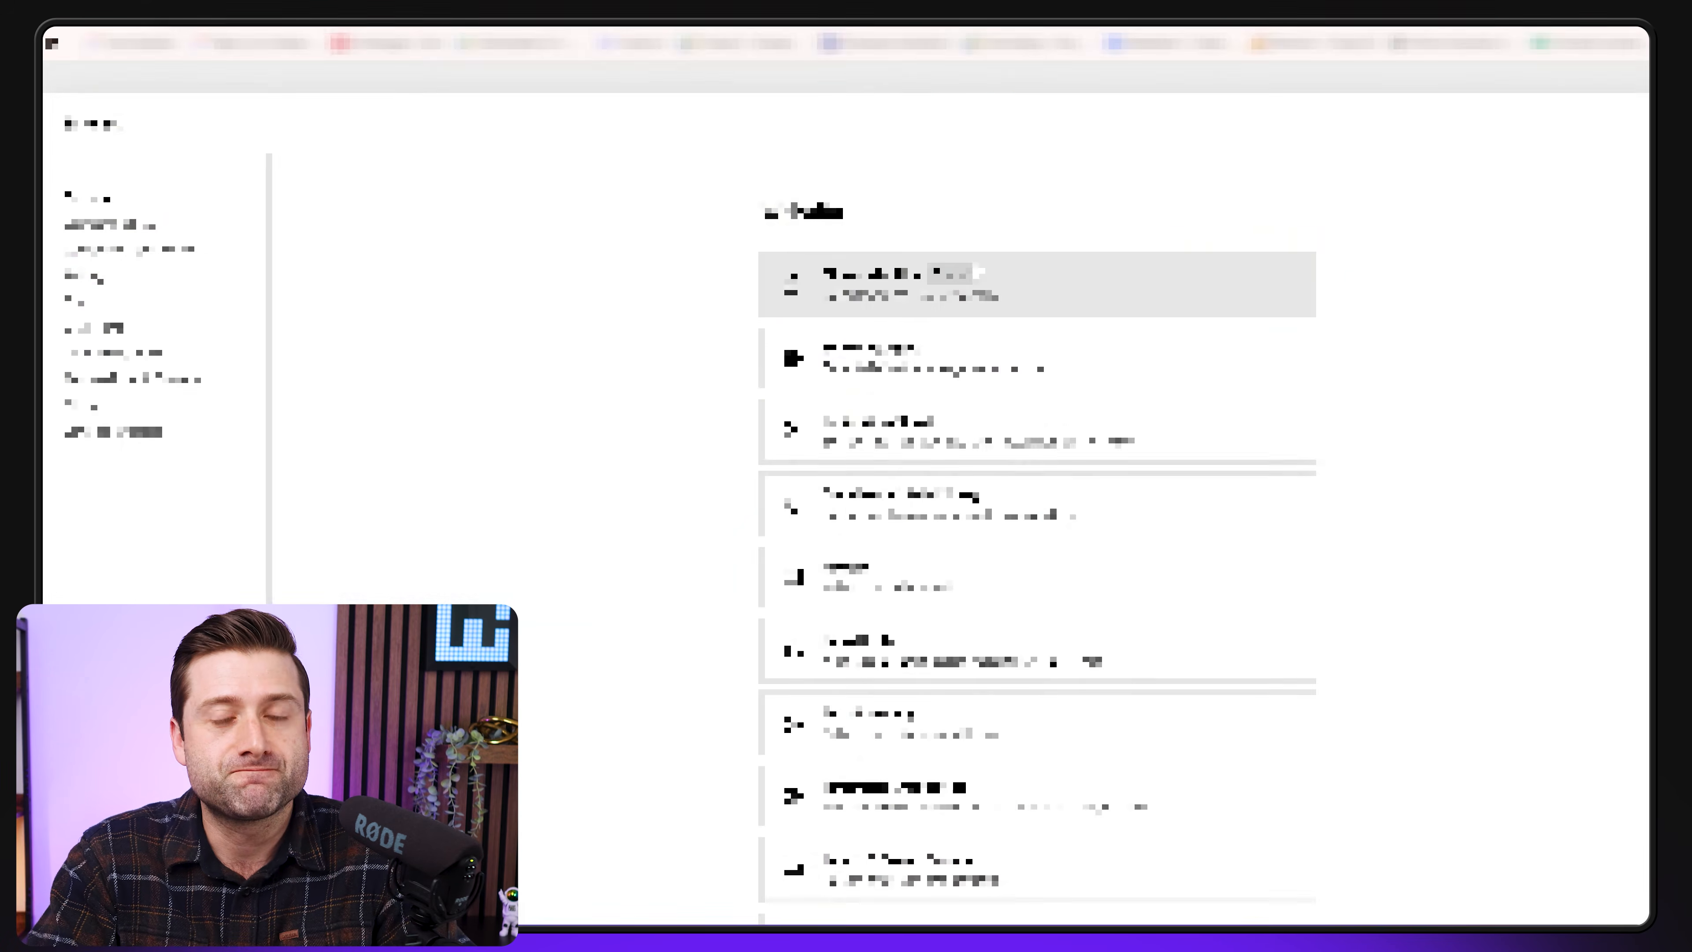
Open the first entry in the site settings list and look over the products on the published Shop page
click(914, 284)
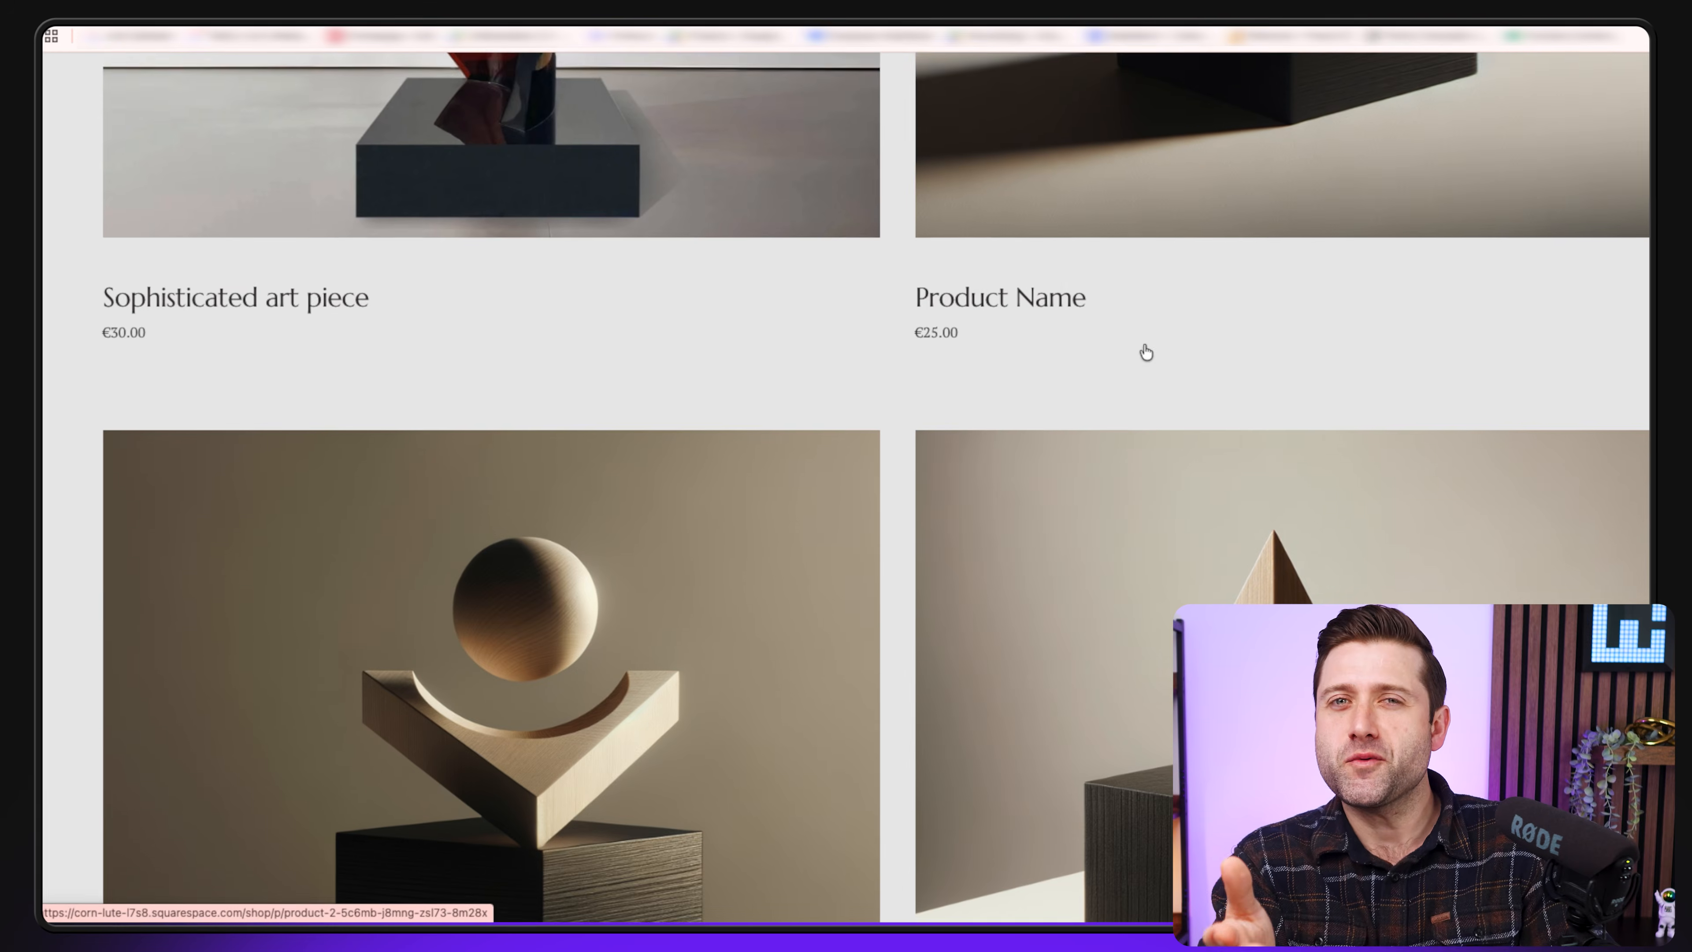
scroll(1141, 351, down, 5)
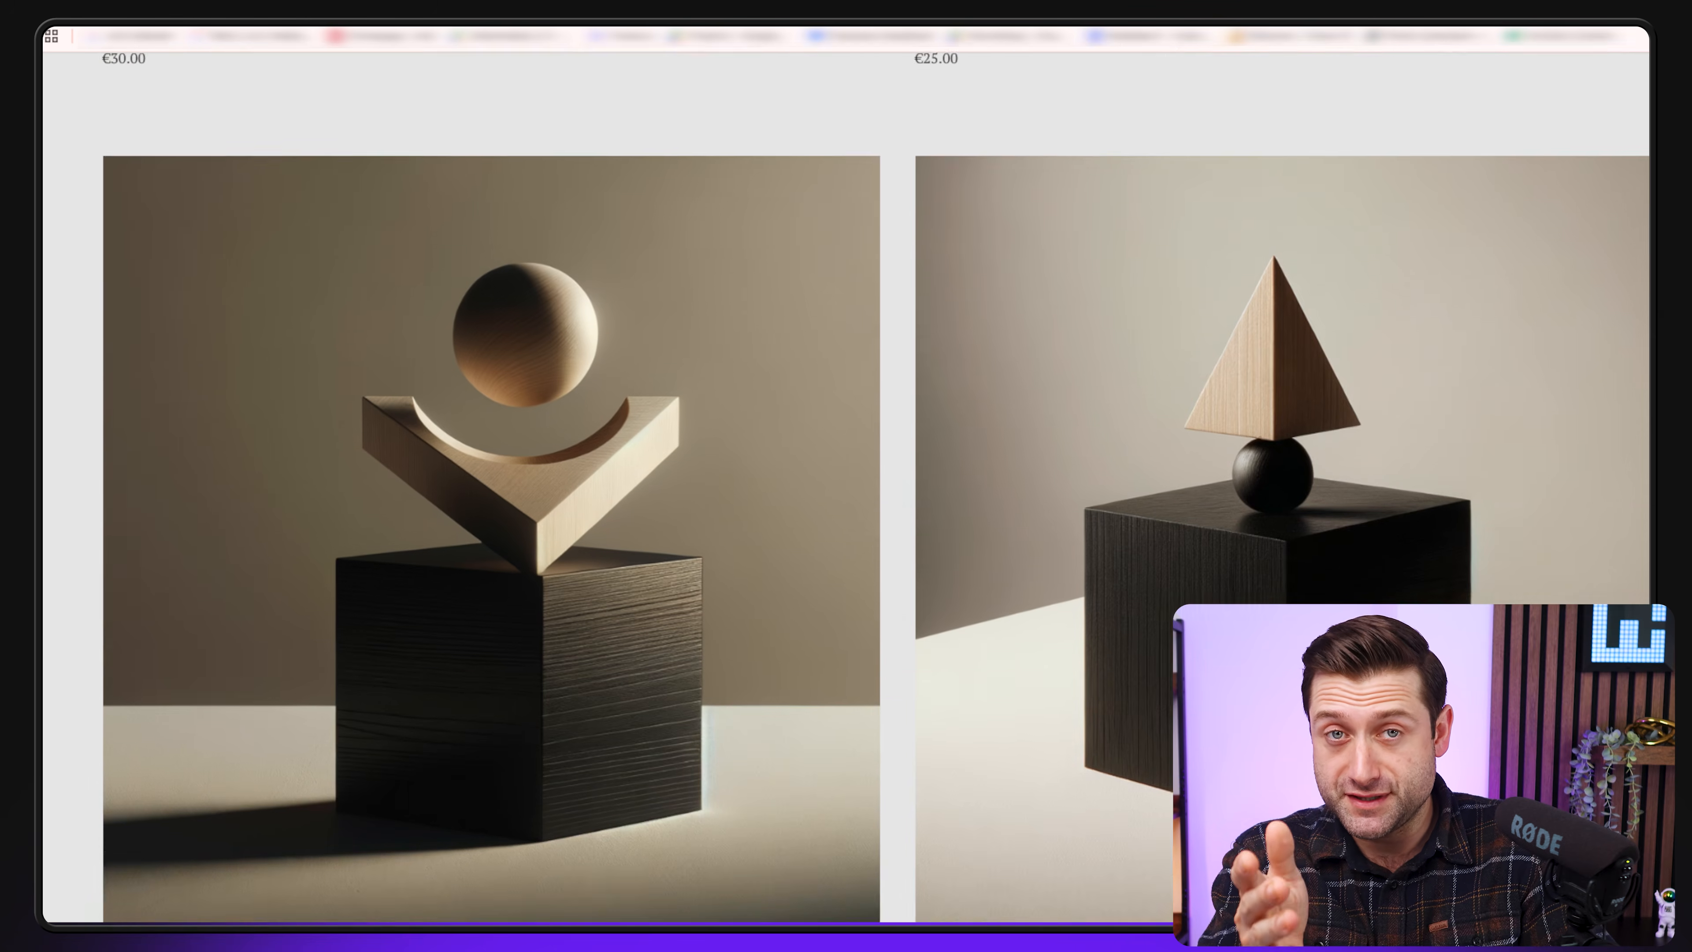
scroll(846, 487, down, 15)
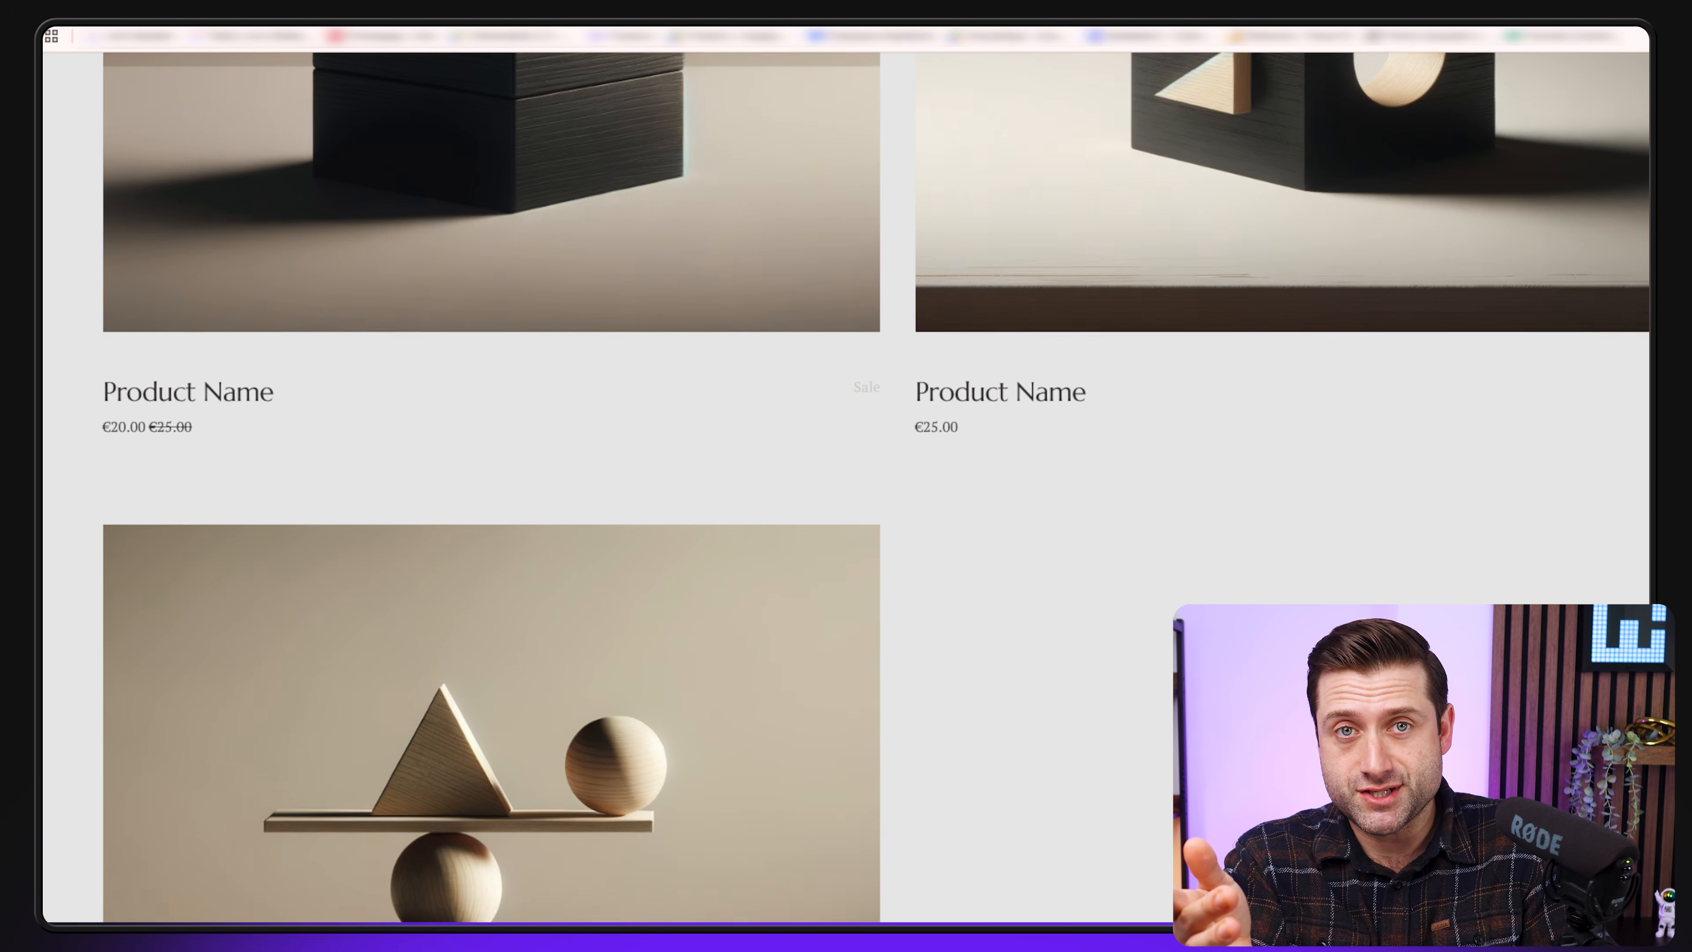
scroll(846, 486, down, 10)
scroll(846, 486, up, 20)
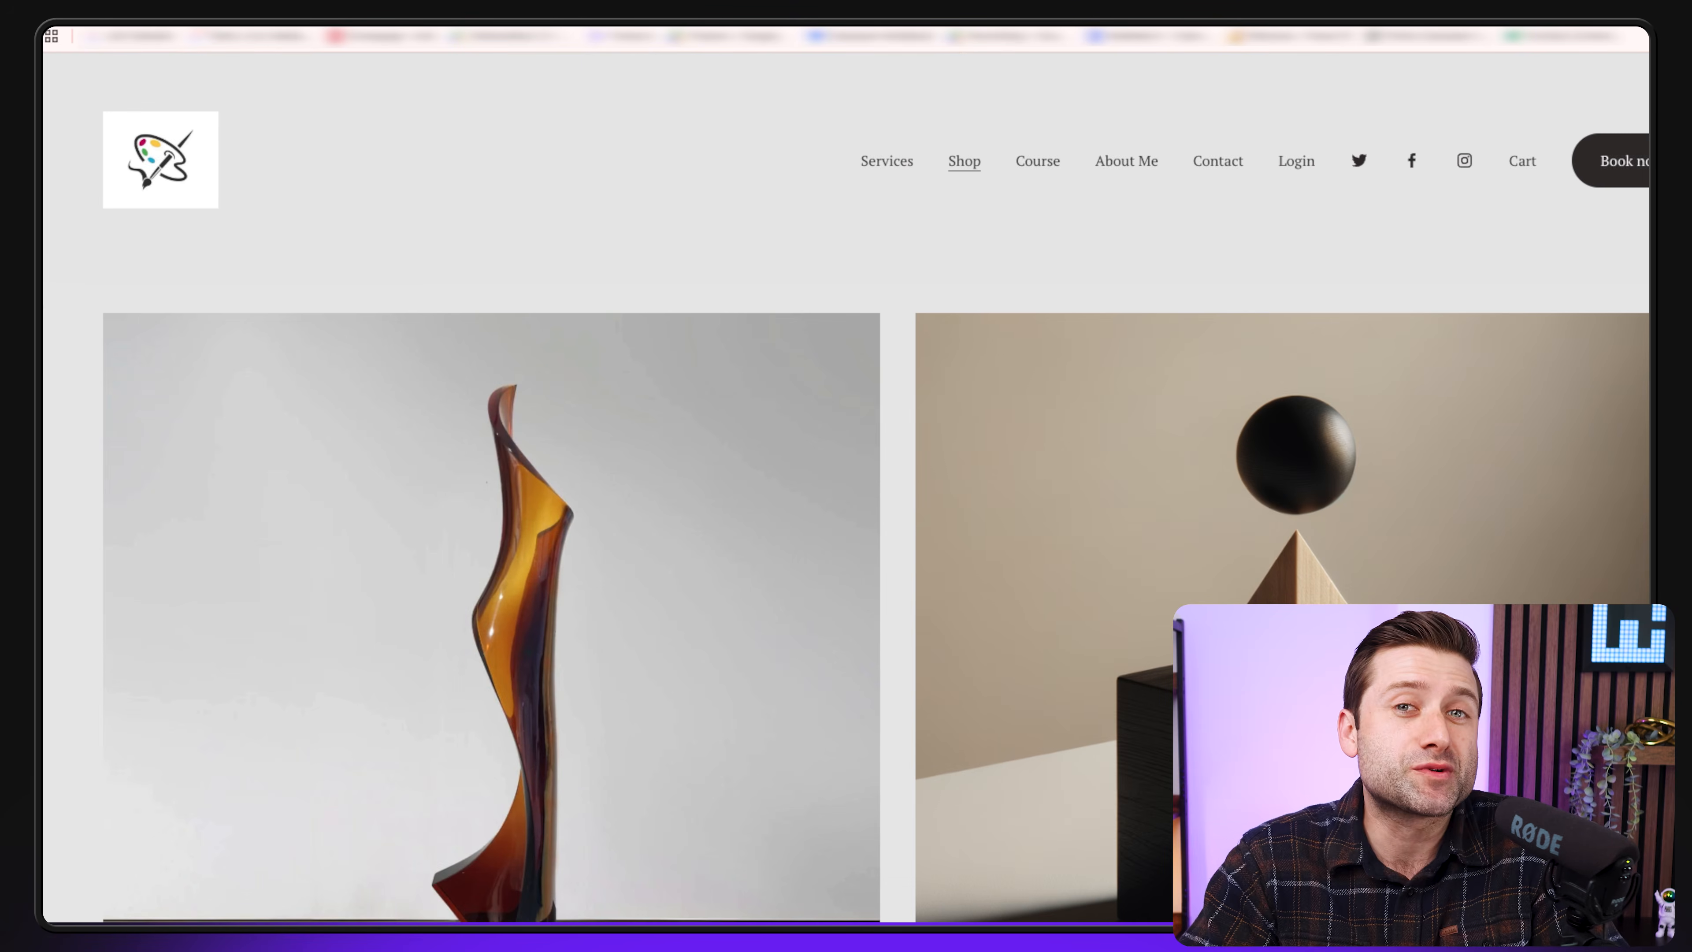
Look through the introduction and service listings on the published Services page
click(863, 160)
scroll(60, 256, down, 5)
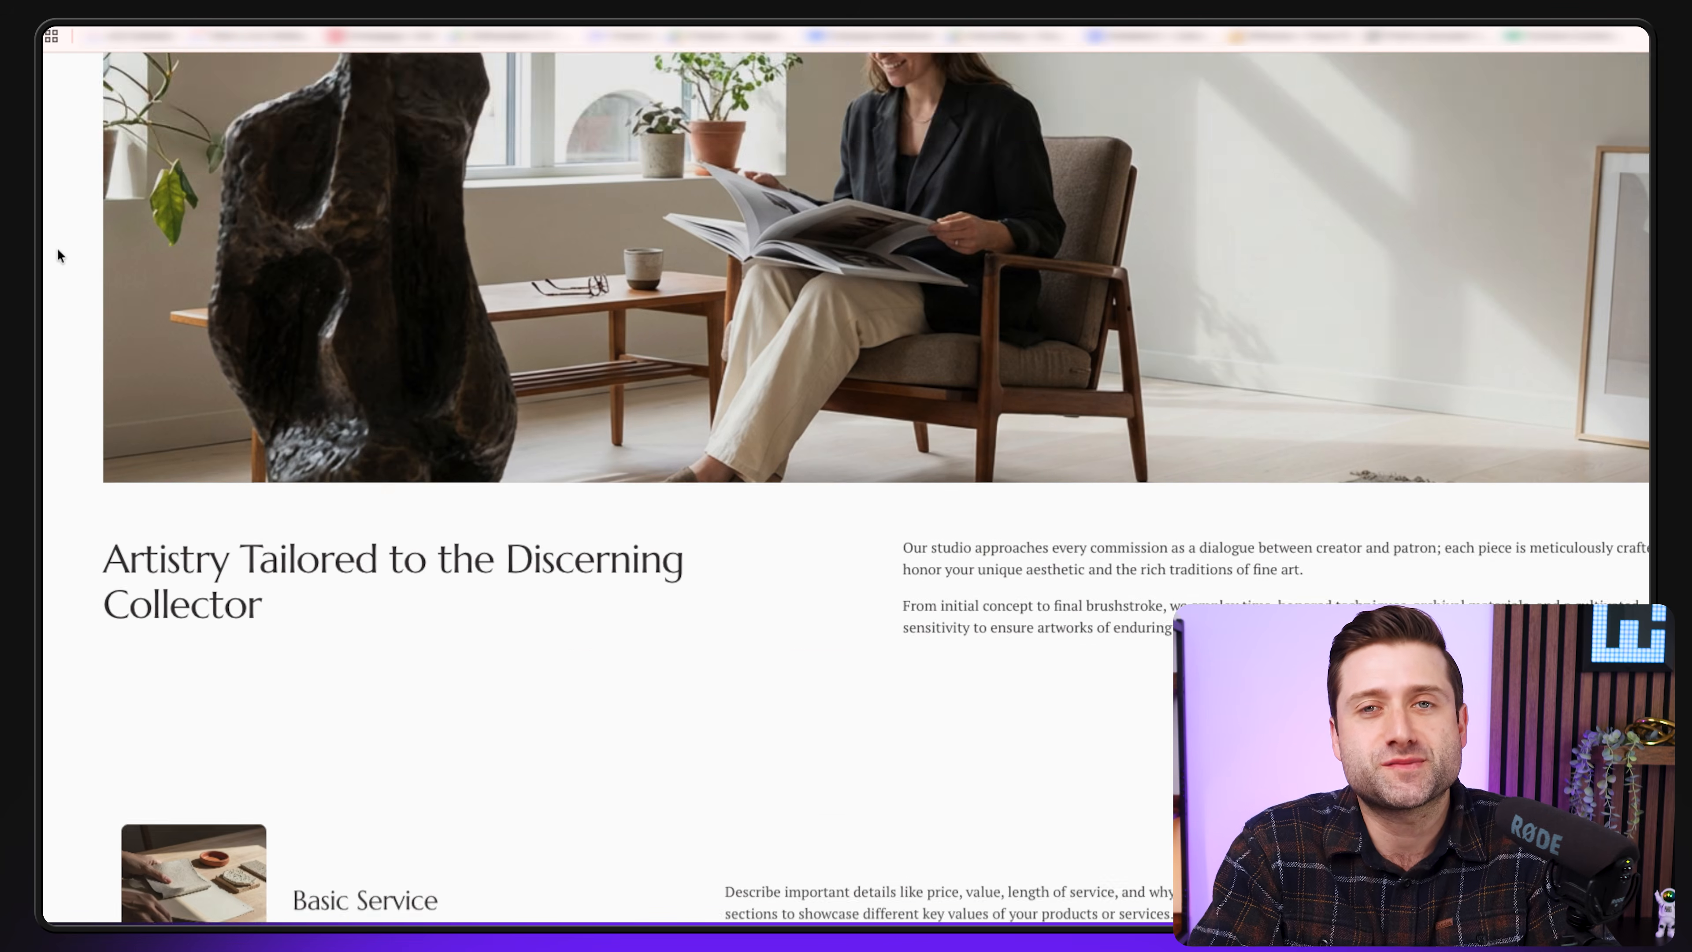
scroll(60, 256, down, 10)
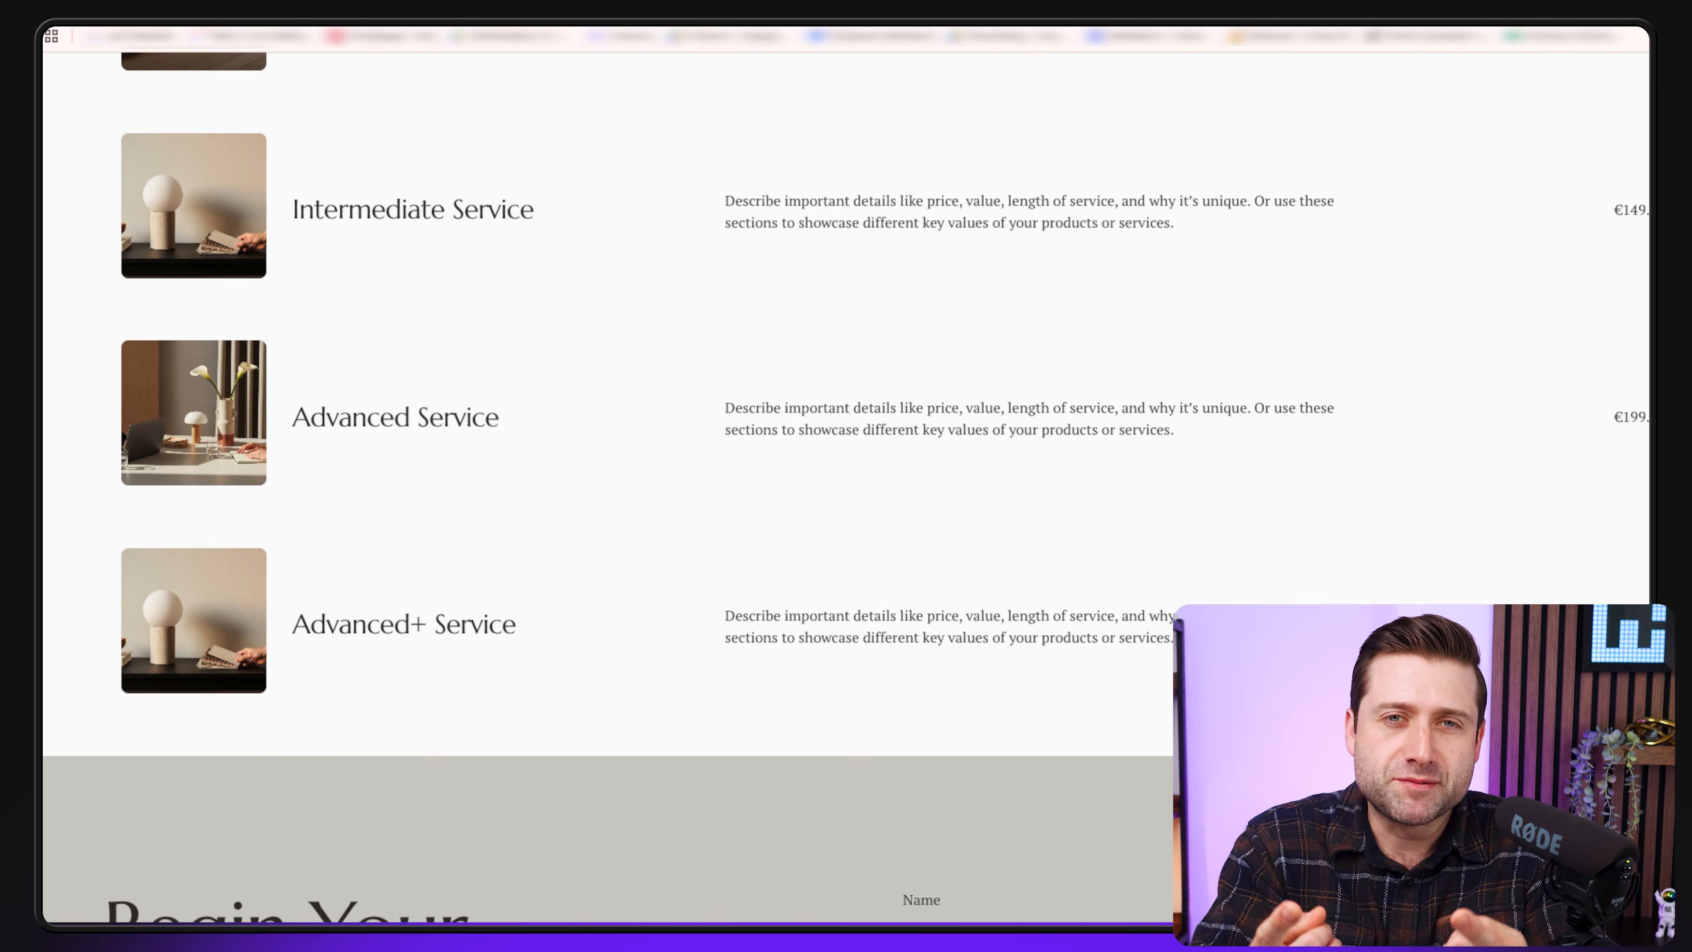
scroll(846, 486, down, 2)
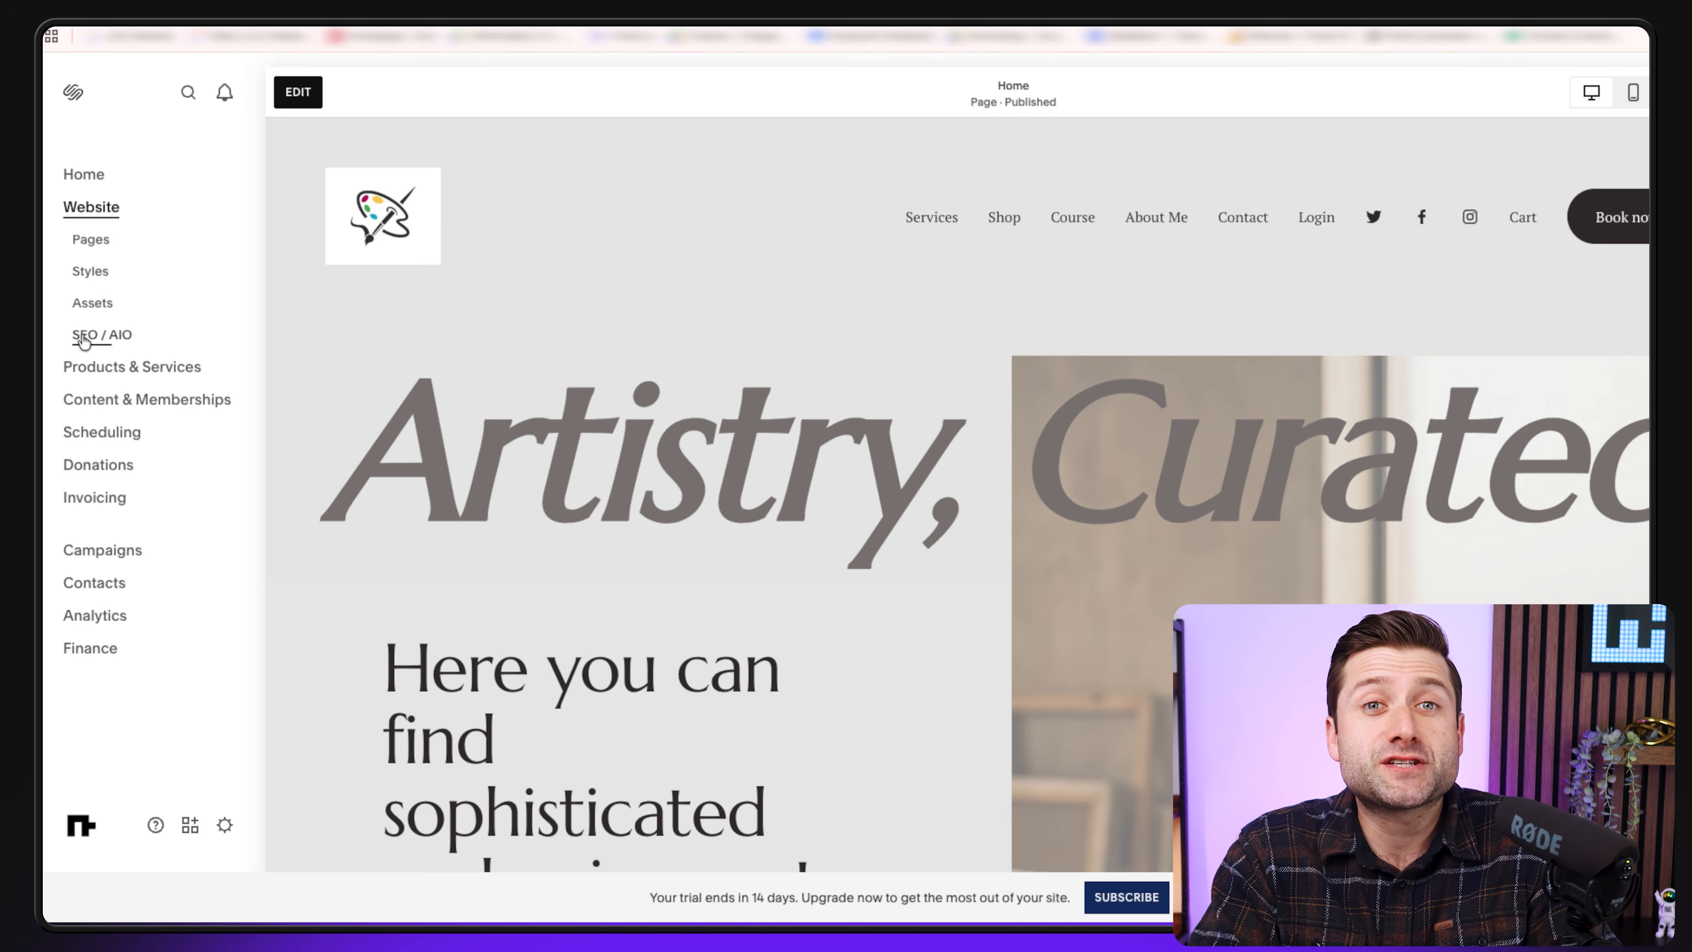
Examine the search engine and AI optimization overview, including its score, traffic chart, checklist and optimization tools
click(86, 337)
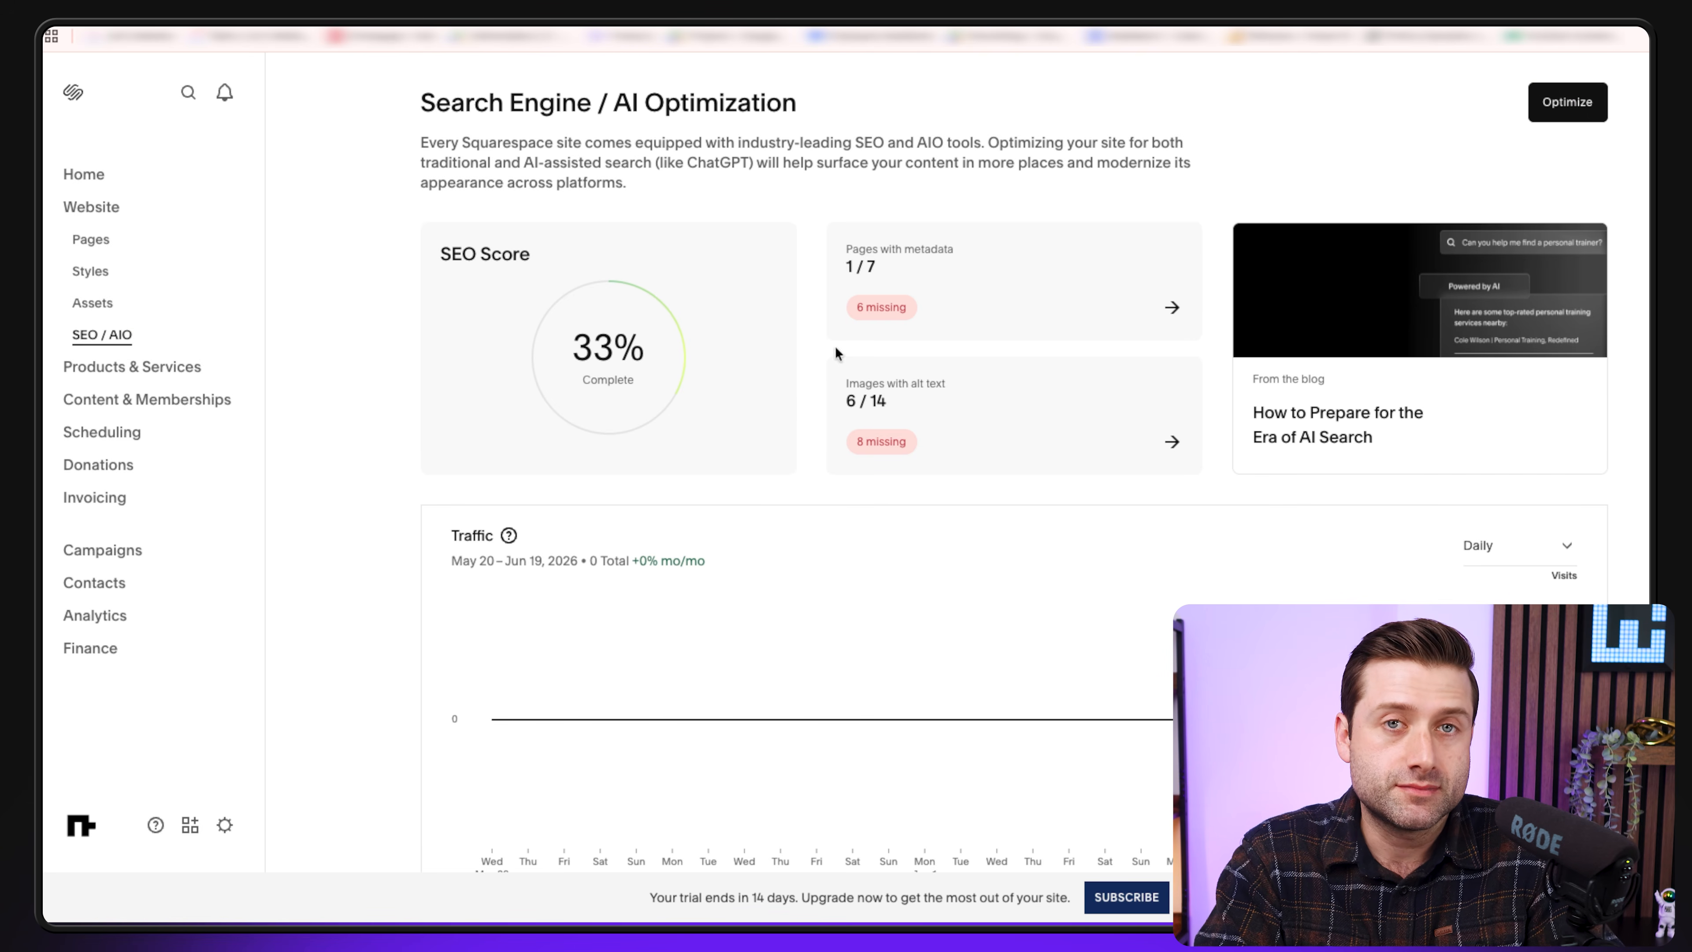
scroll(1416, 434, down, 2)
scroll(1379, 456, down, 5)
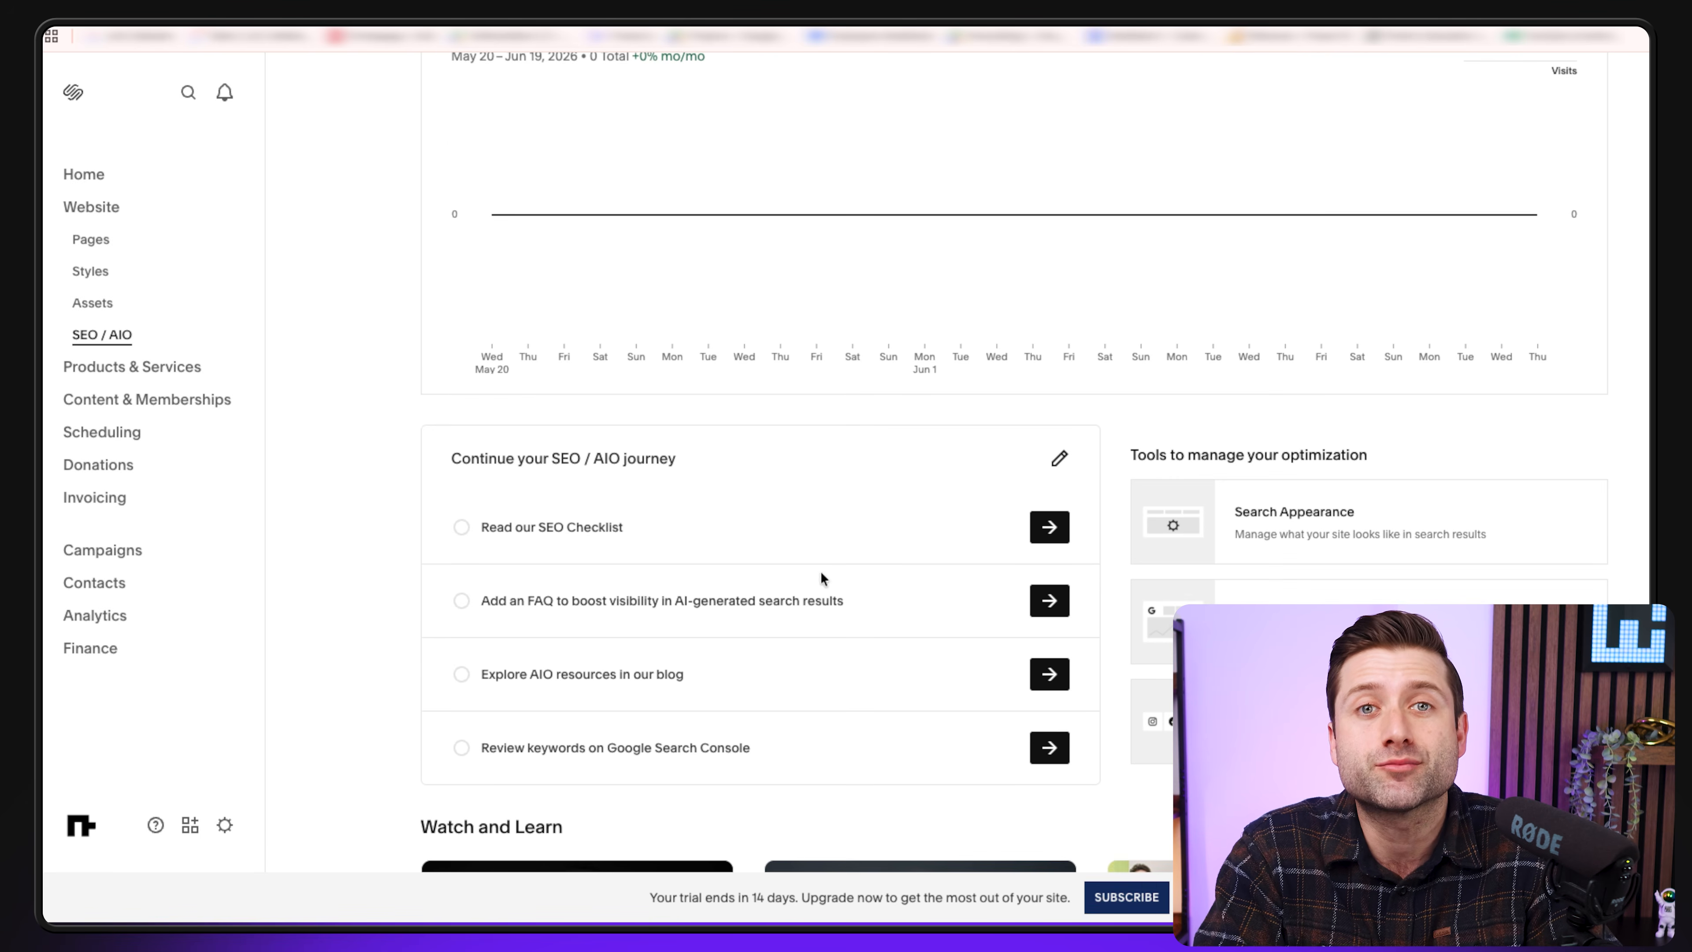
scroll(895, 567, down, 7)
scroll(776, 507, up, 6)
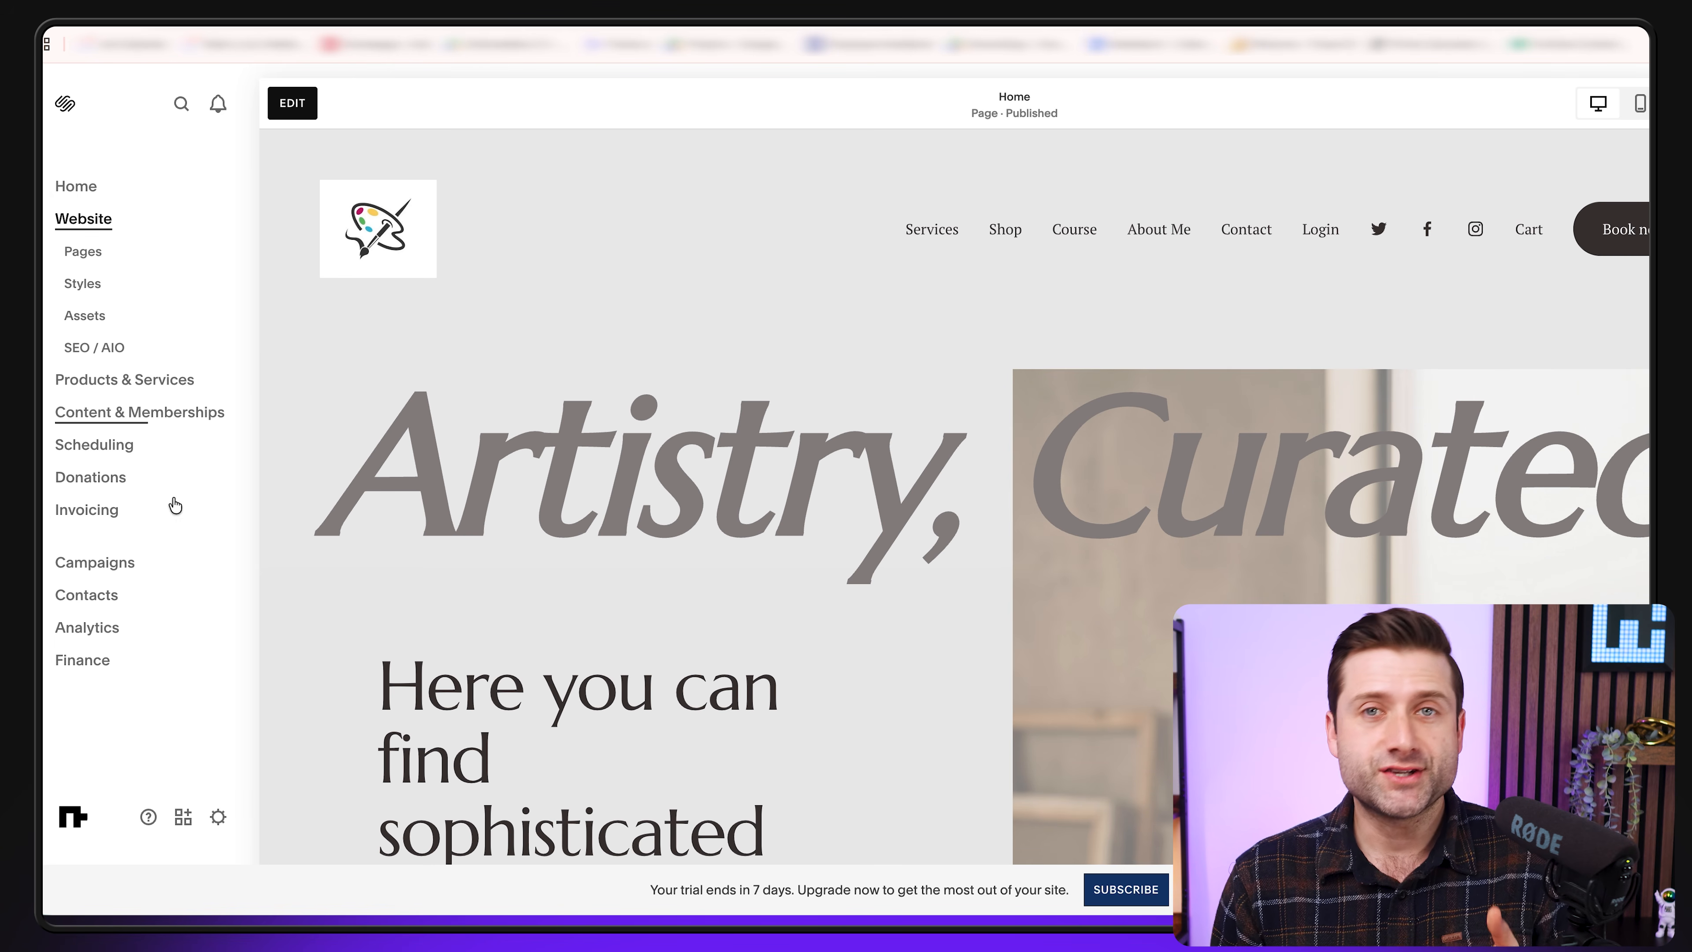
Examine the traffic analytics, viewing traffic sources for the Year To Date range and the search keywords report
click(89, 628)
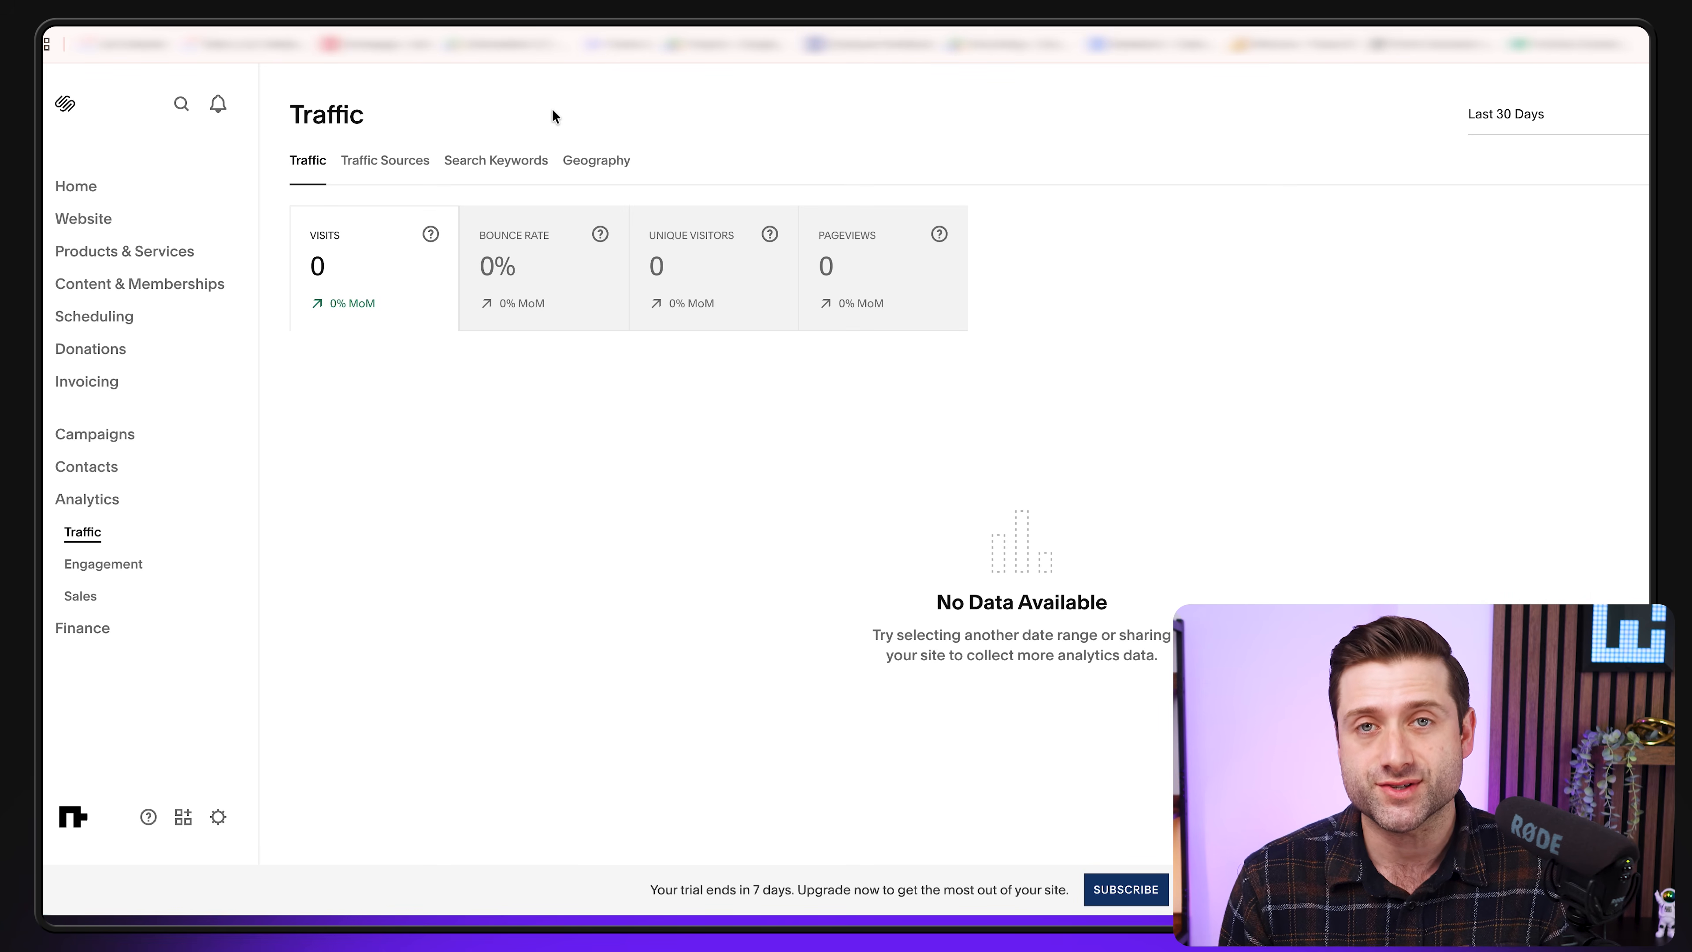
click(423, 164)
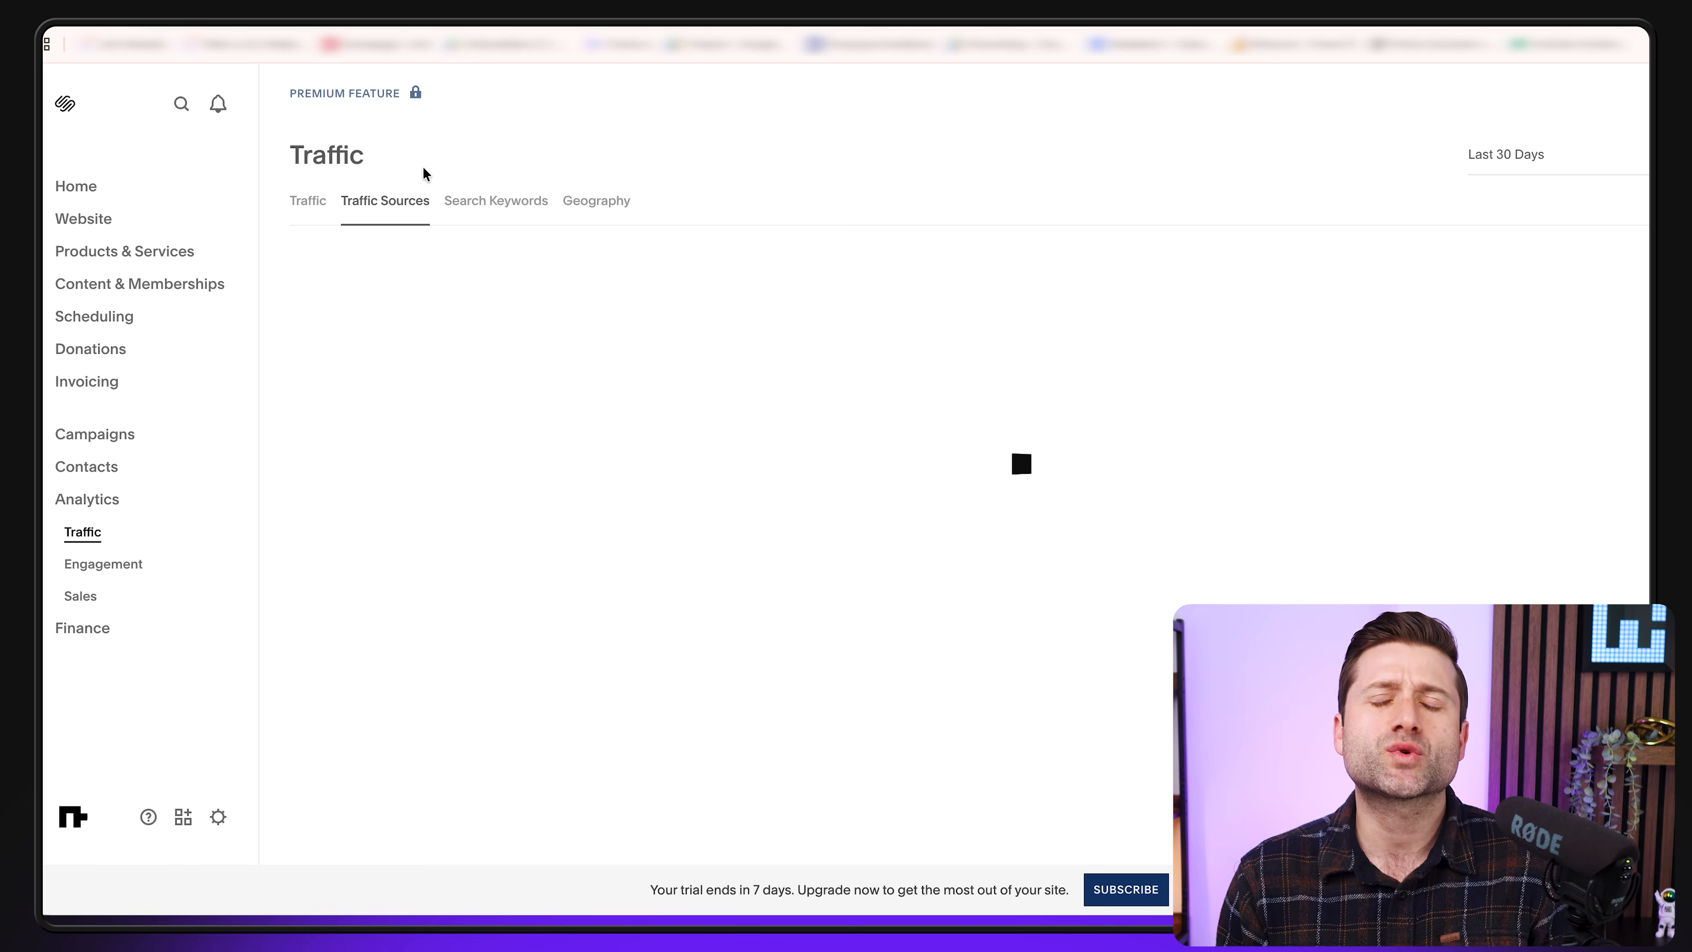
click(1612, 153)
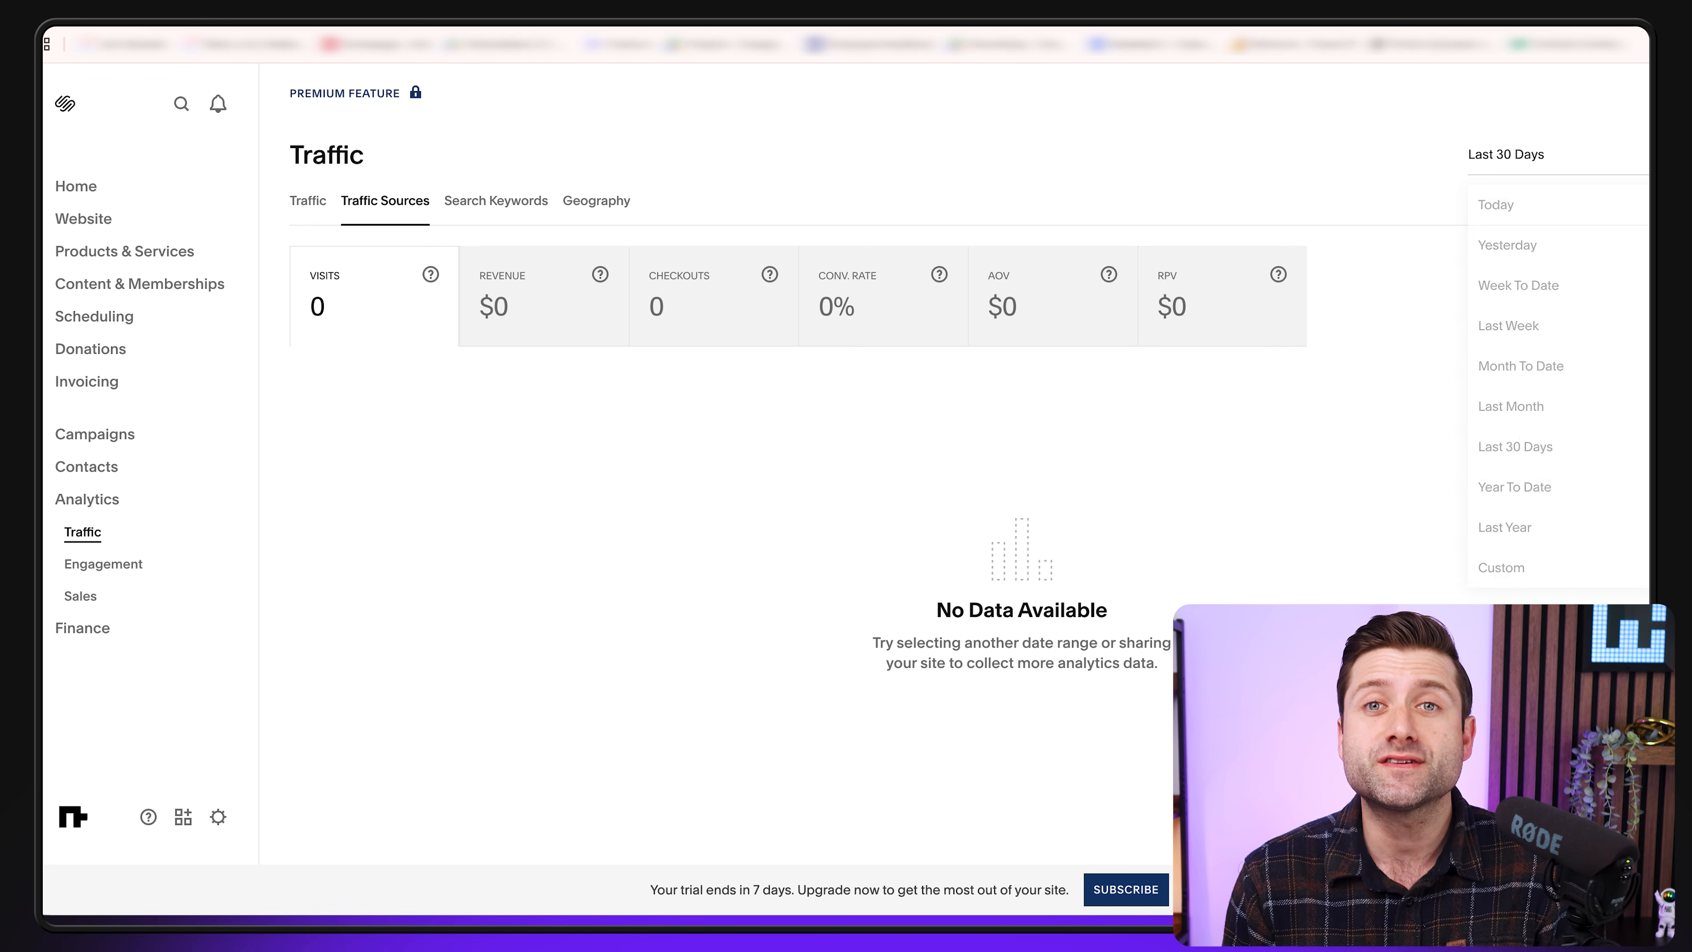
click(1562, 490)
click(468, 204)
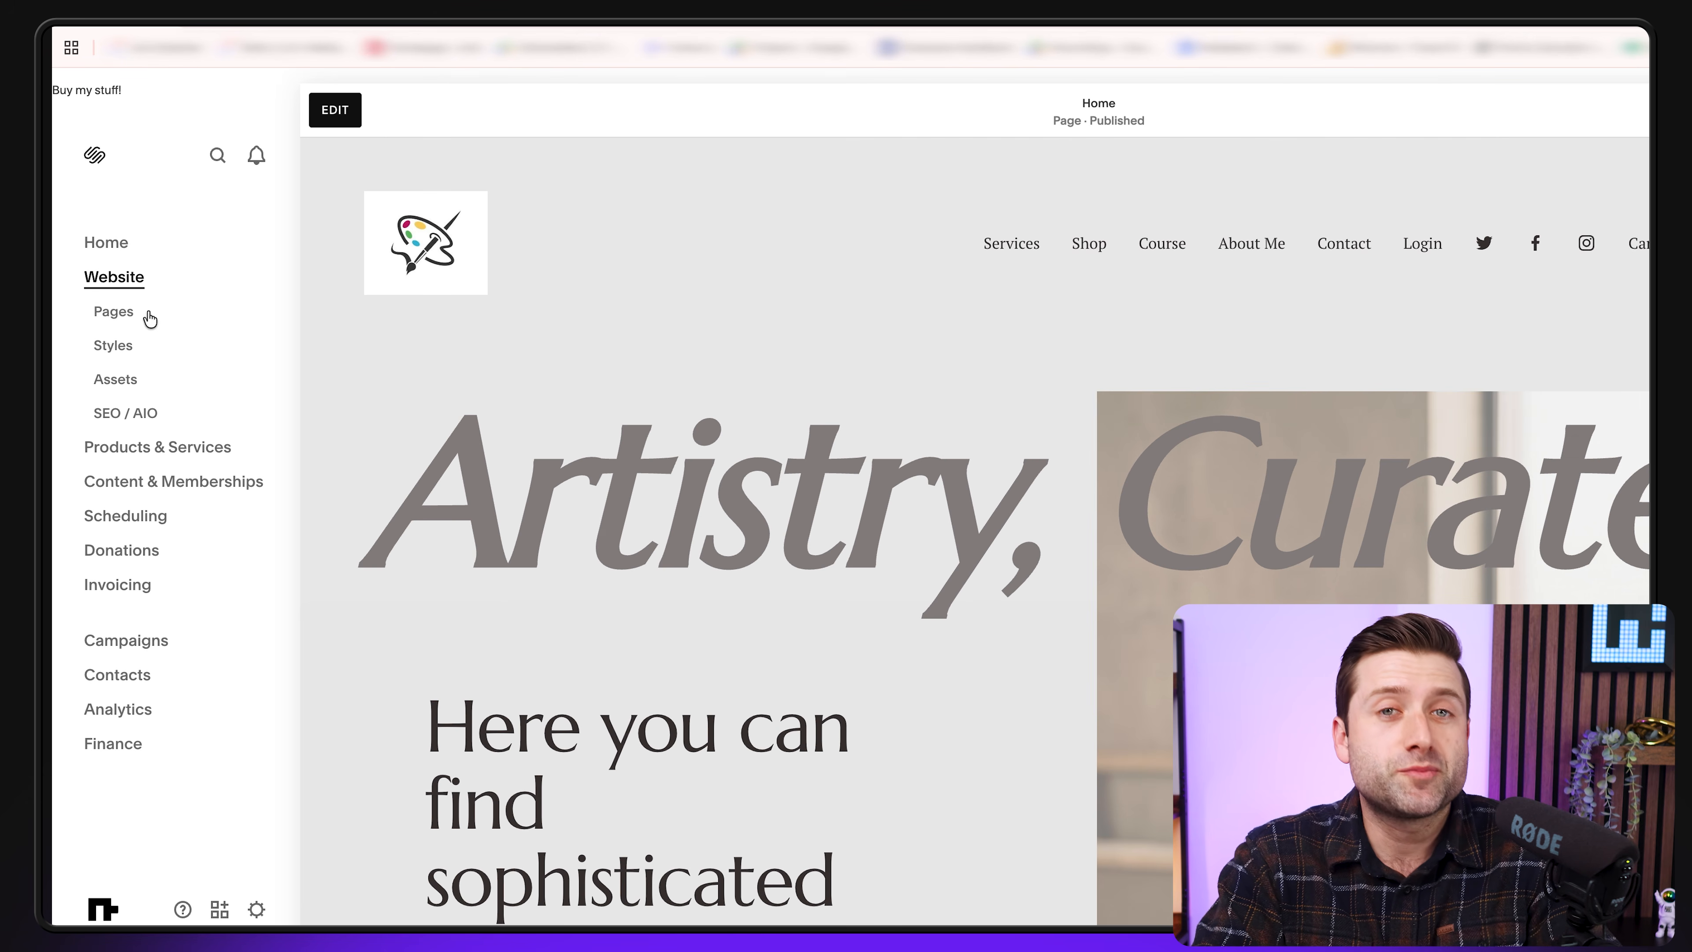
Enable the light version of the Mobile Information Bar from the site's marketing tools
click(119, 316)
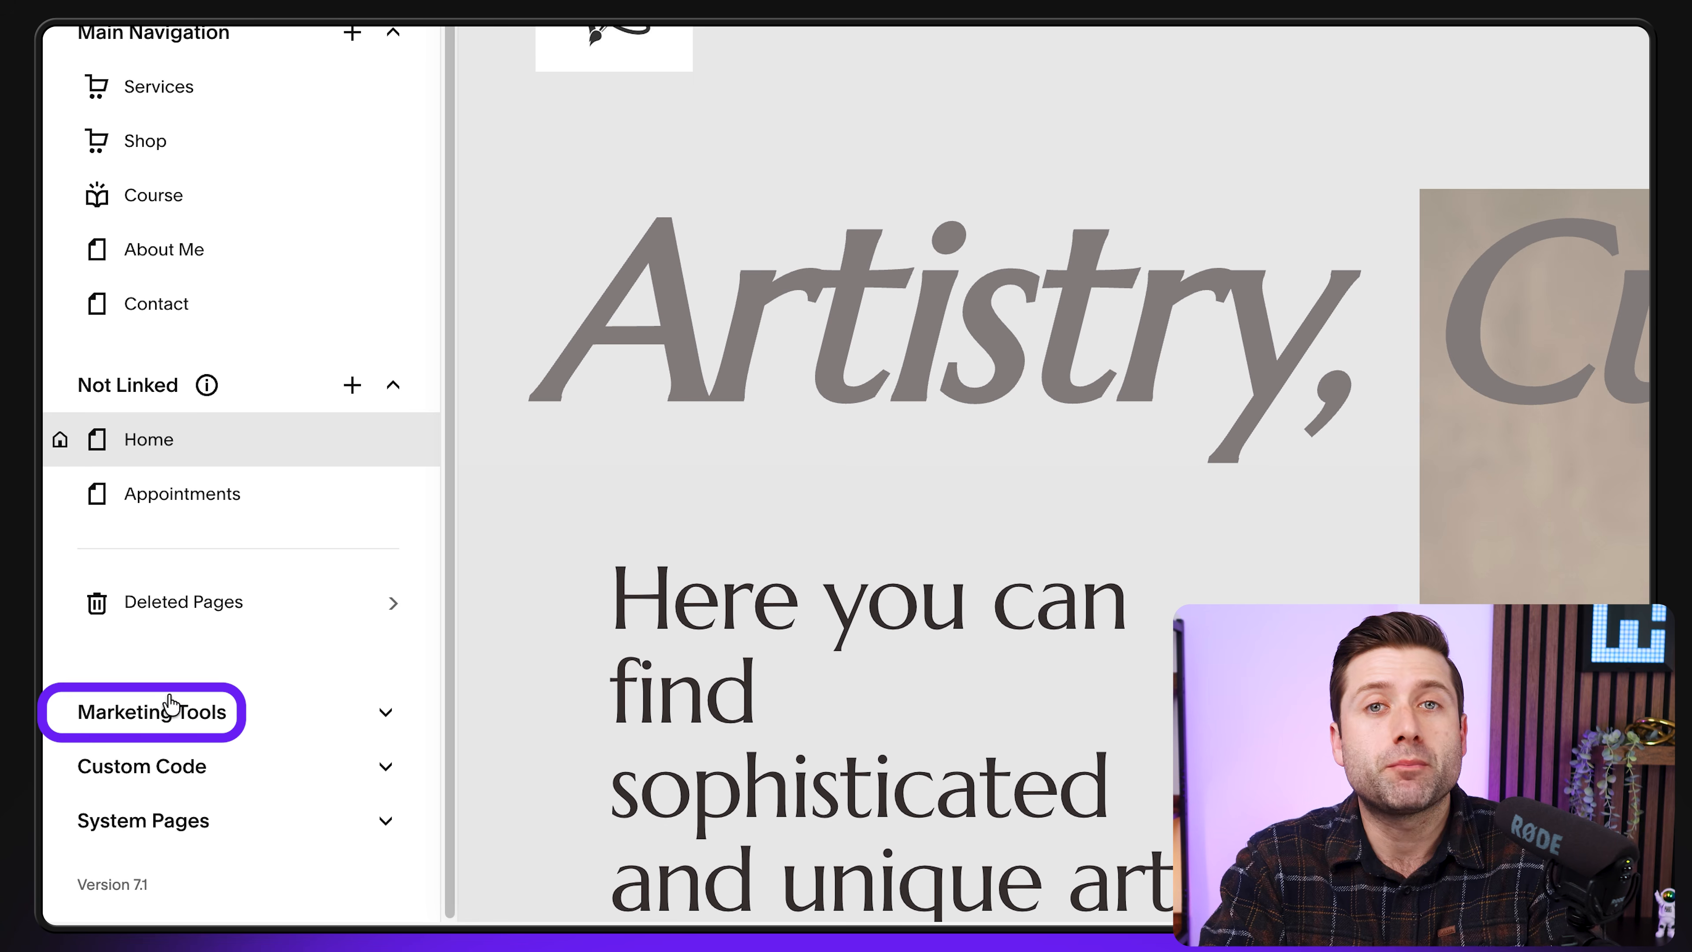
click(163, 713)
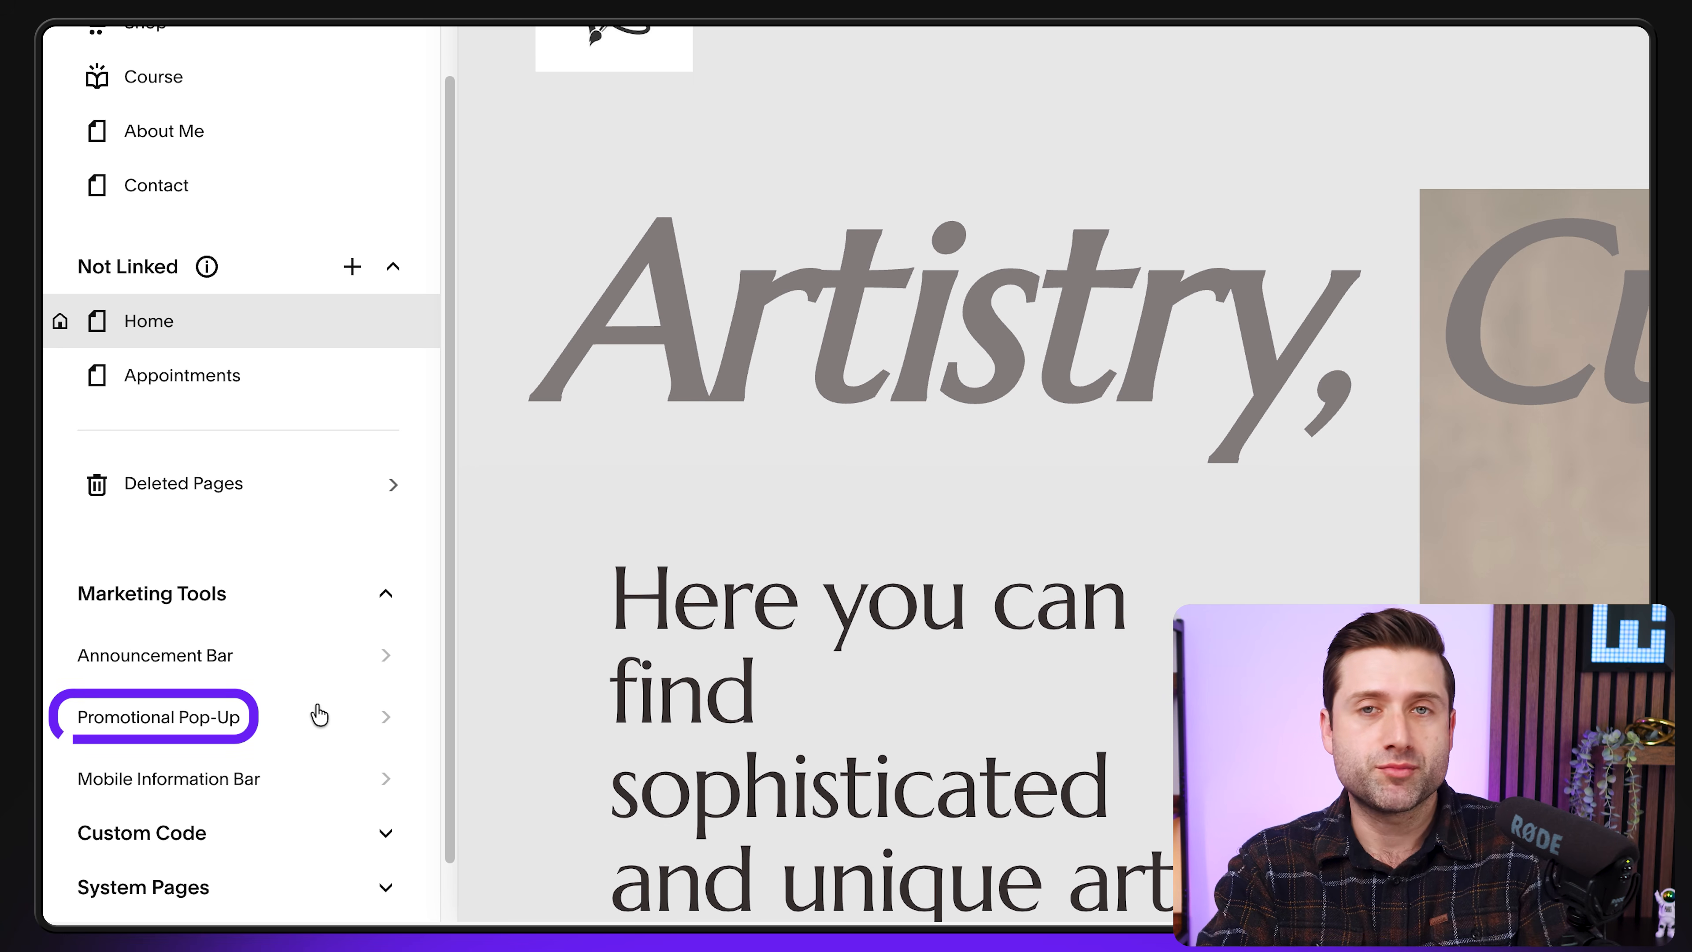
click(320, 717)
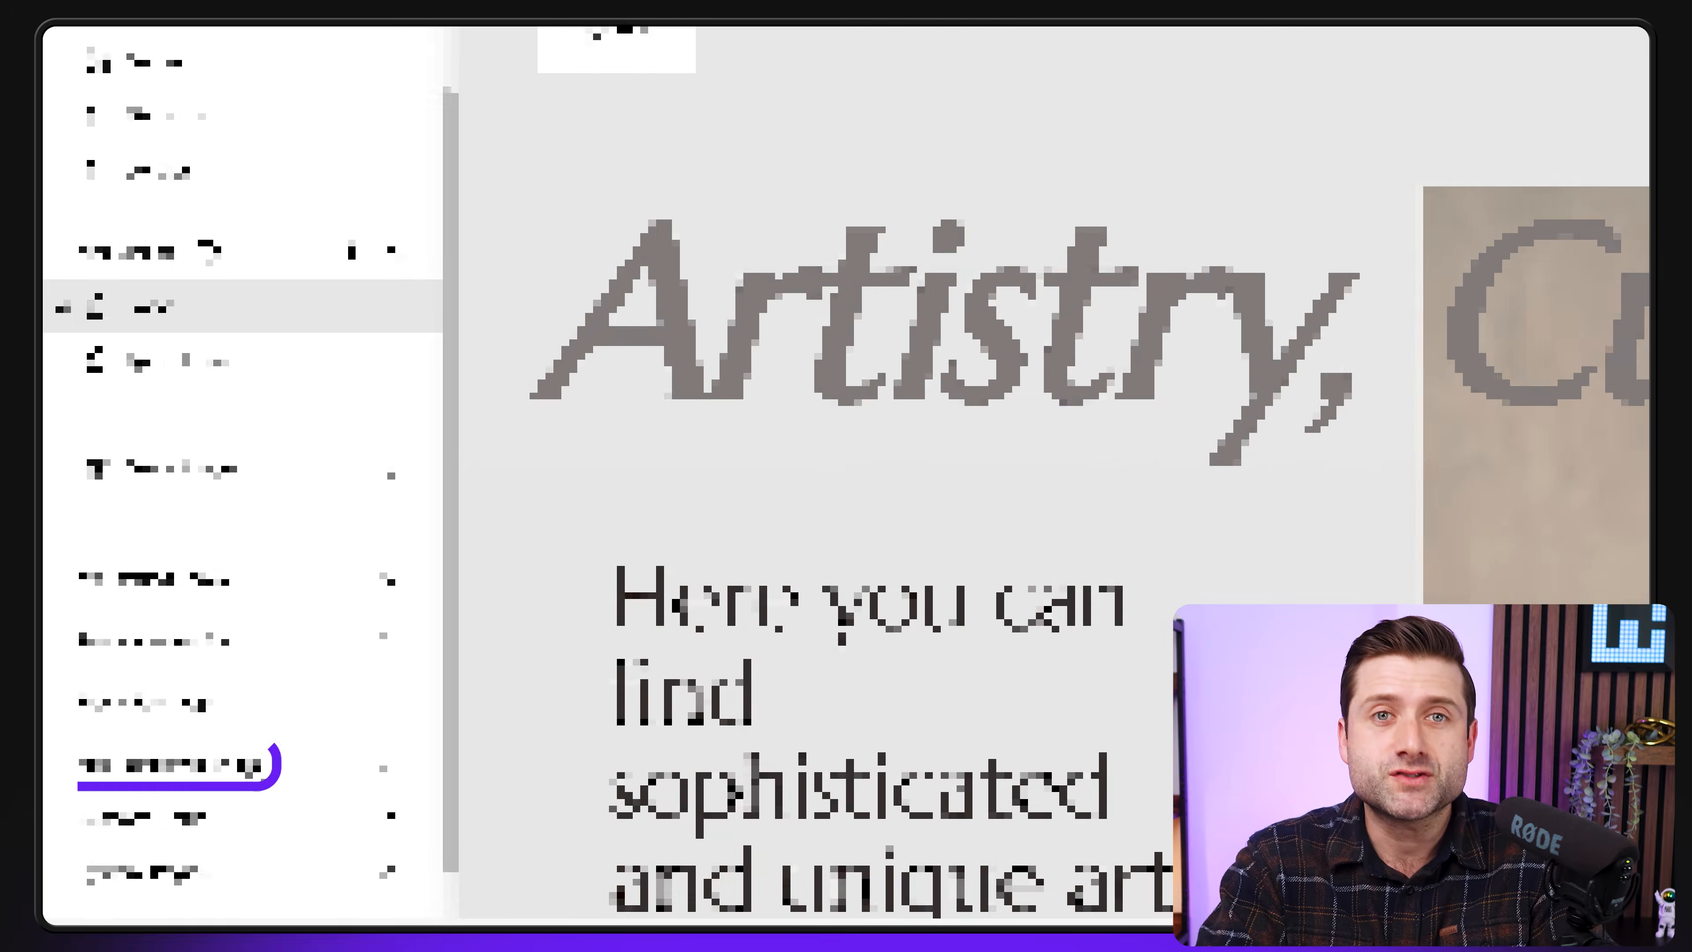
click(224, 765)
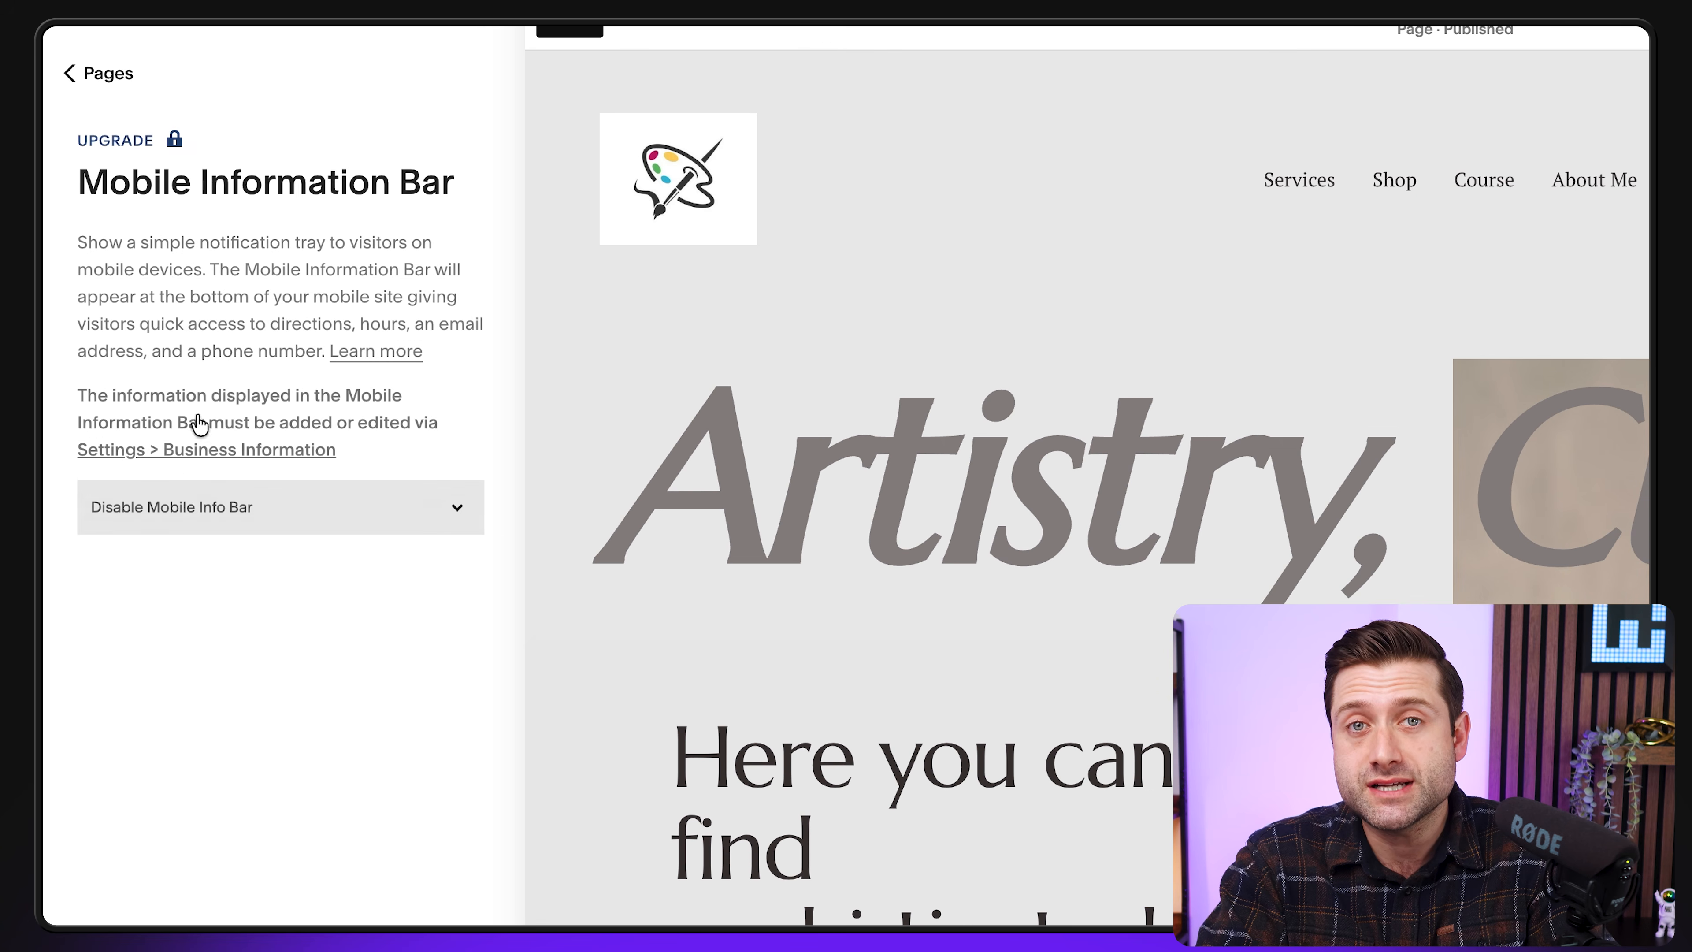
click(346, 490)
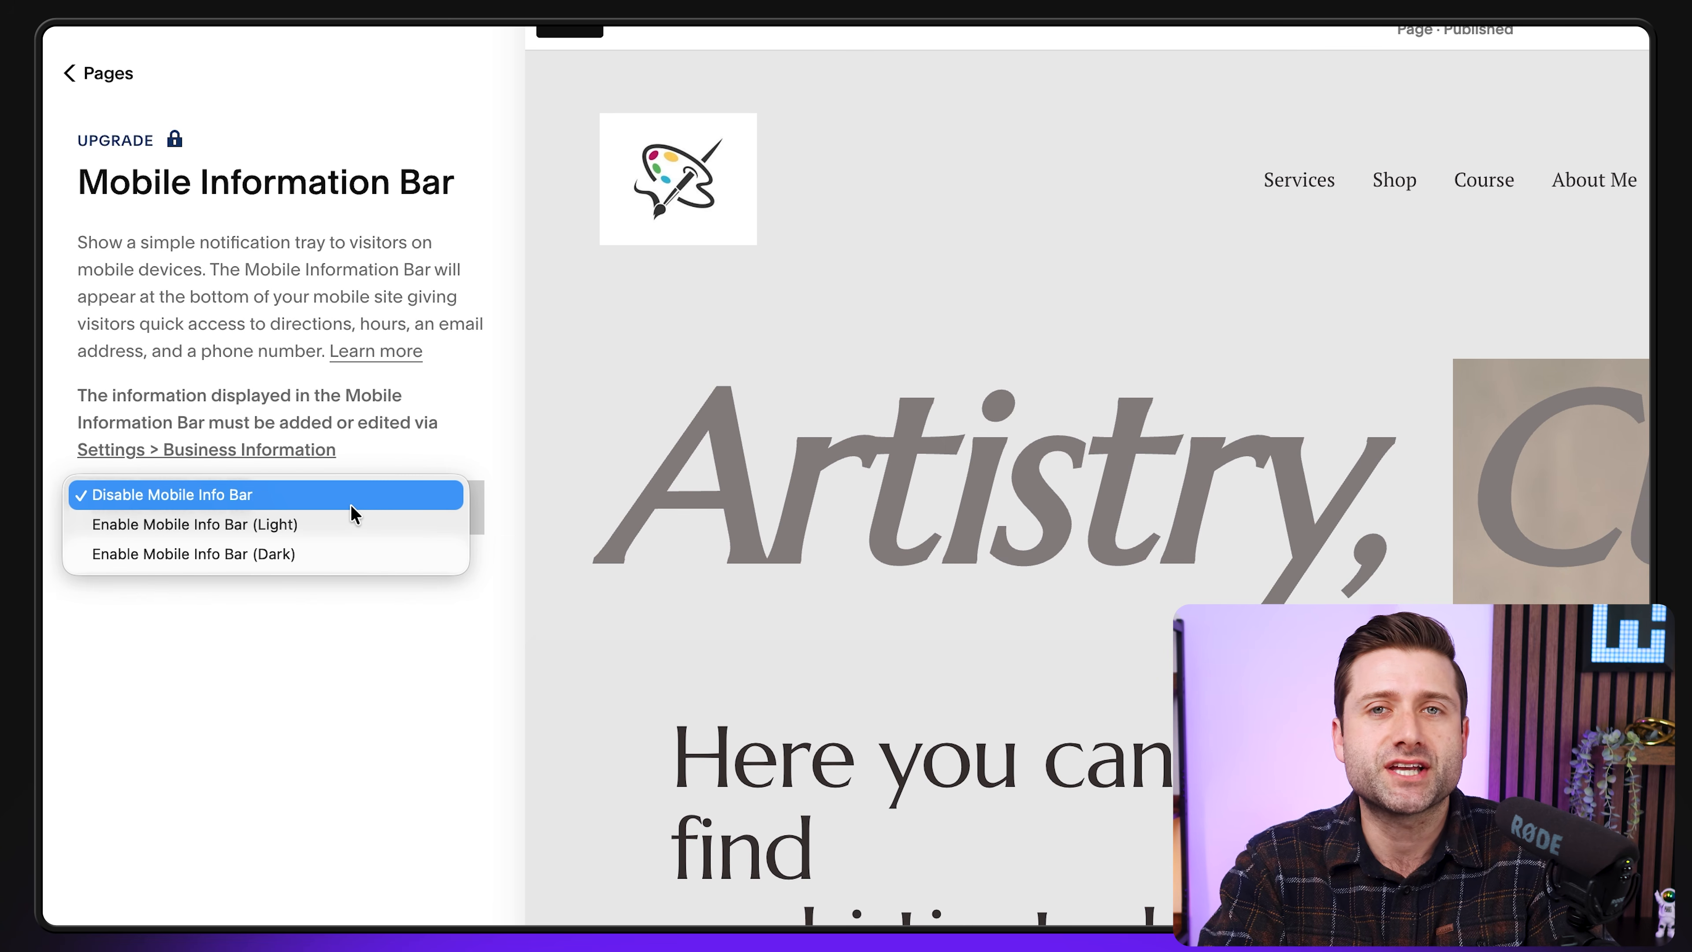
click(303, 528)
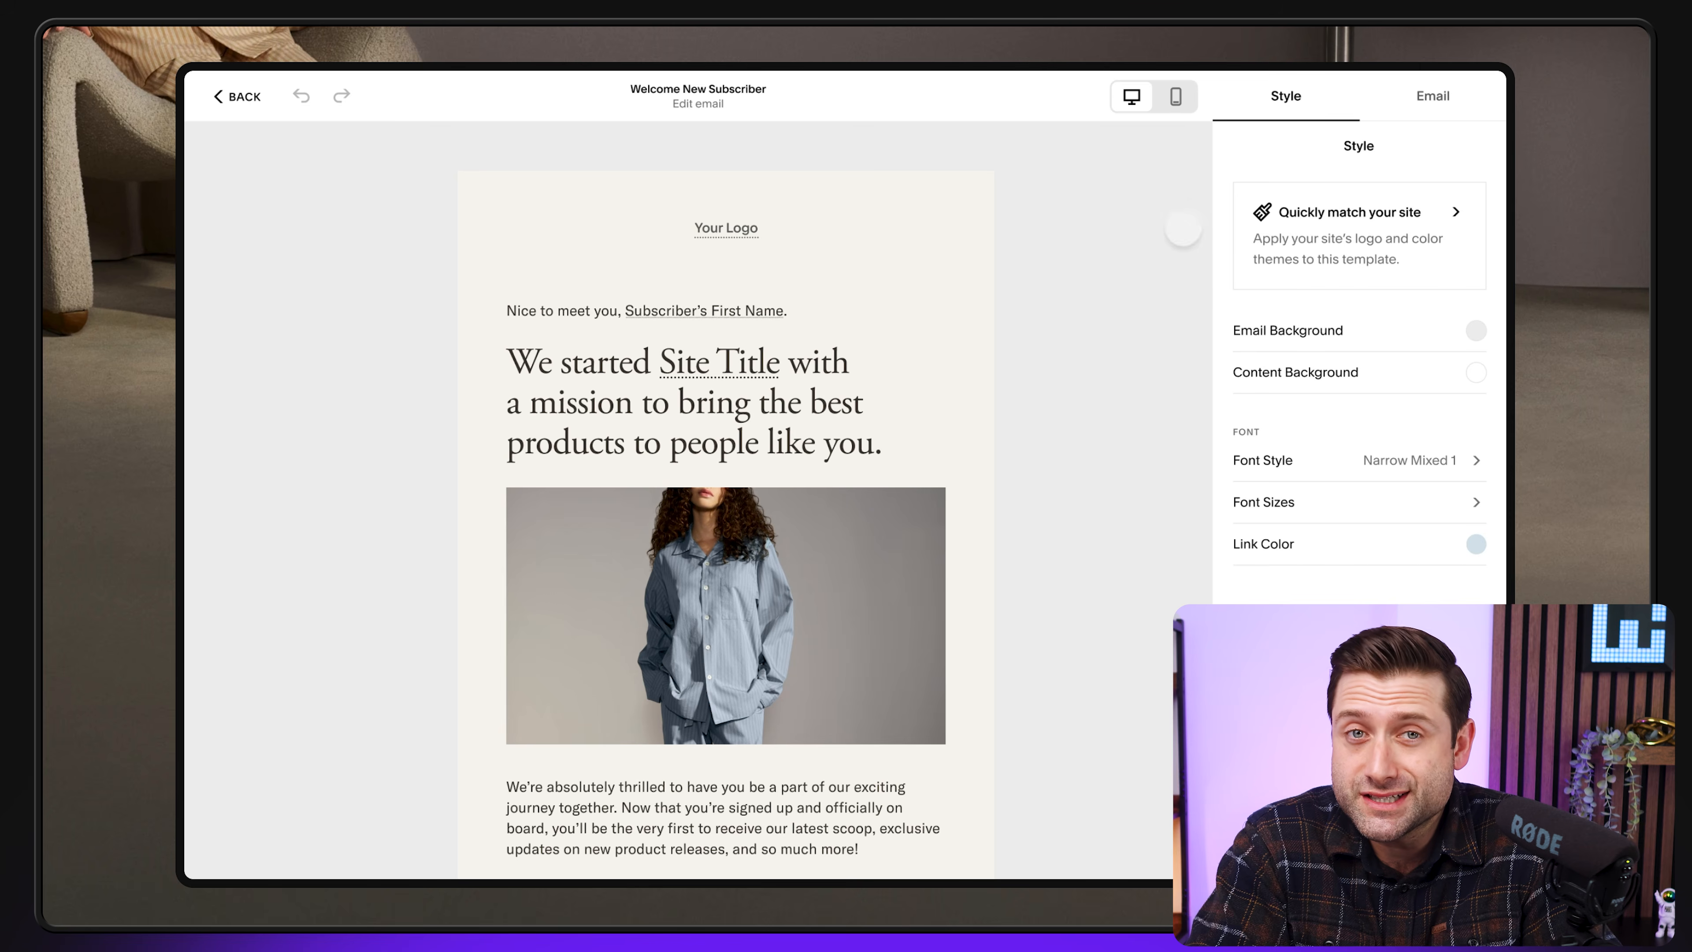
Restyle the Welcome New Subscriber email with the site's logo and Theme 4, and send it to all subscribers
click(1349, 215)
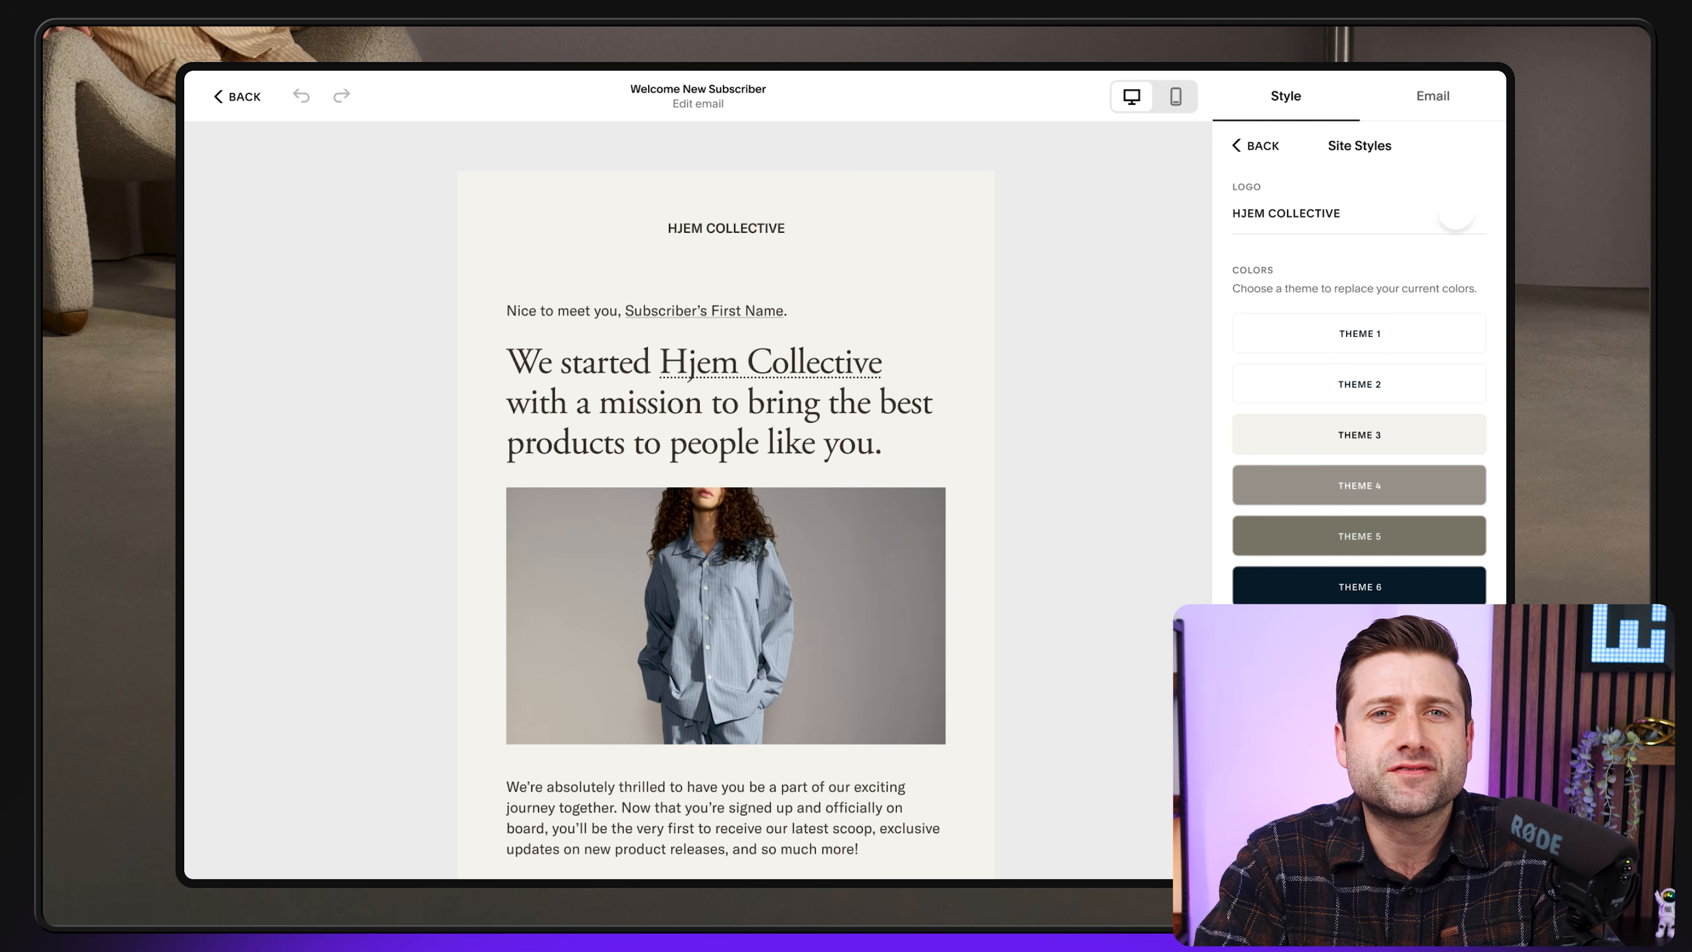
click(1361, 485)
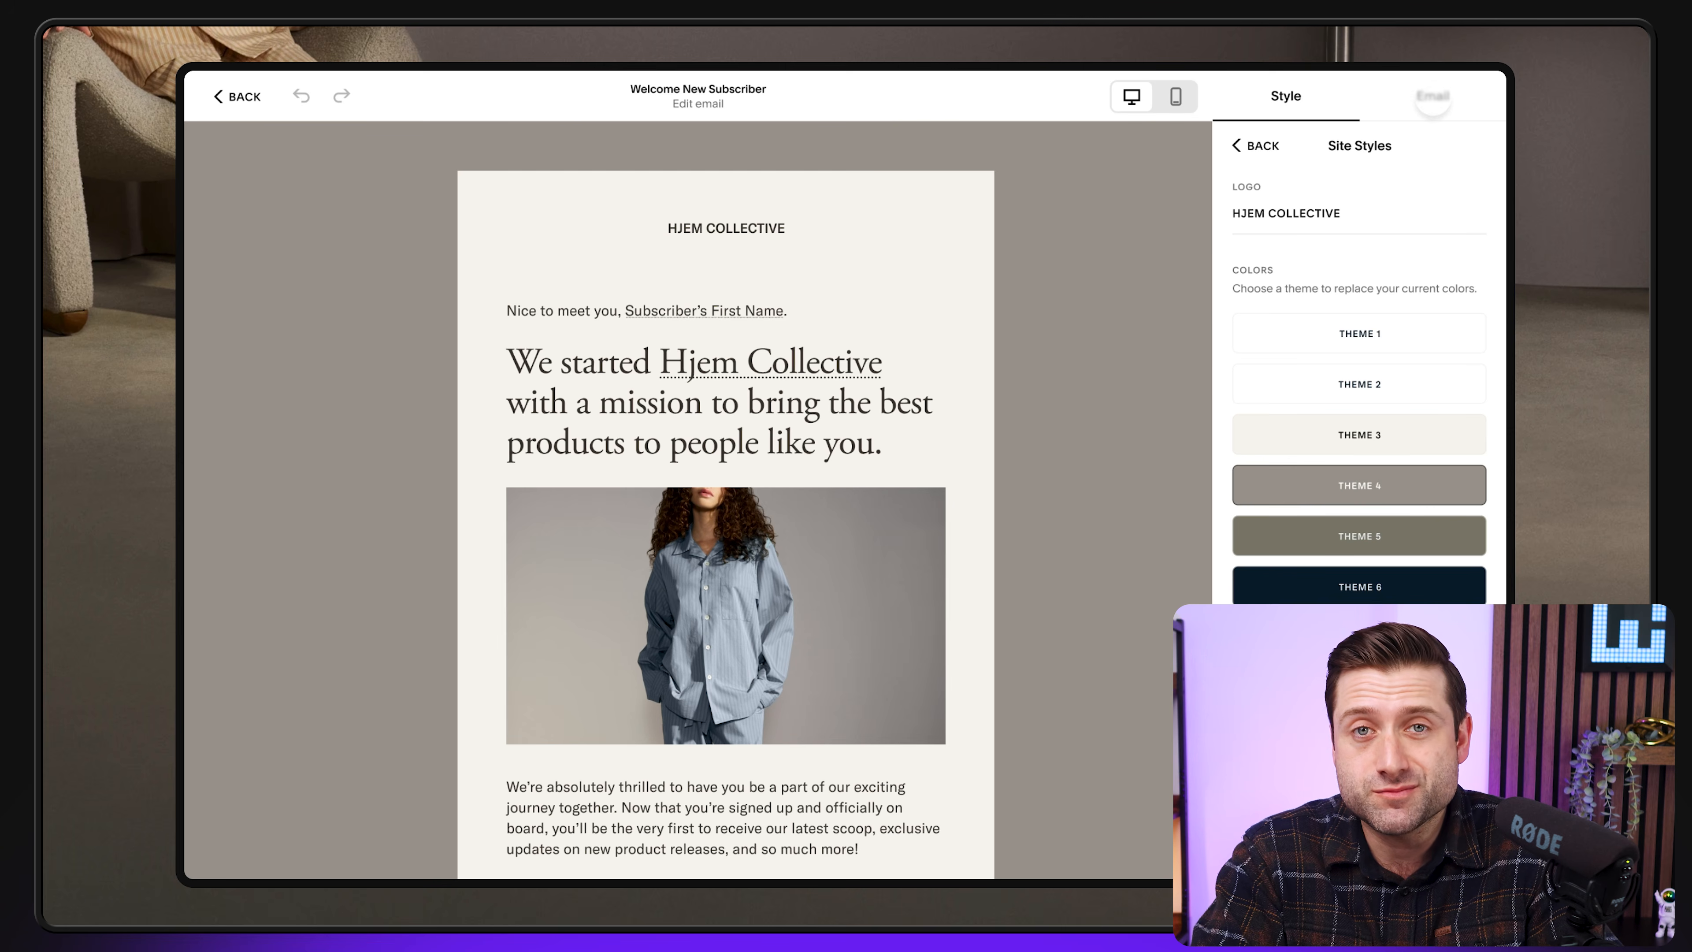
click(1433, 99)
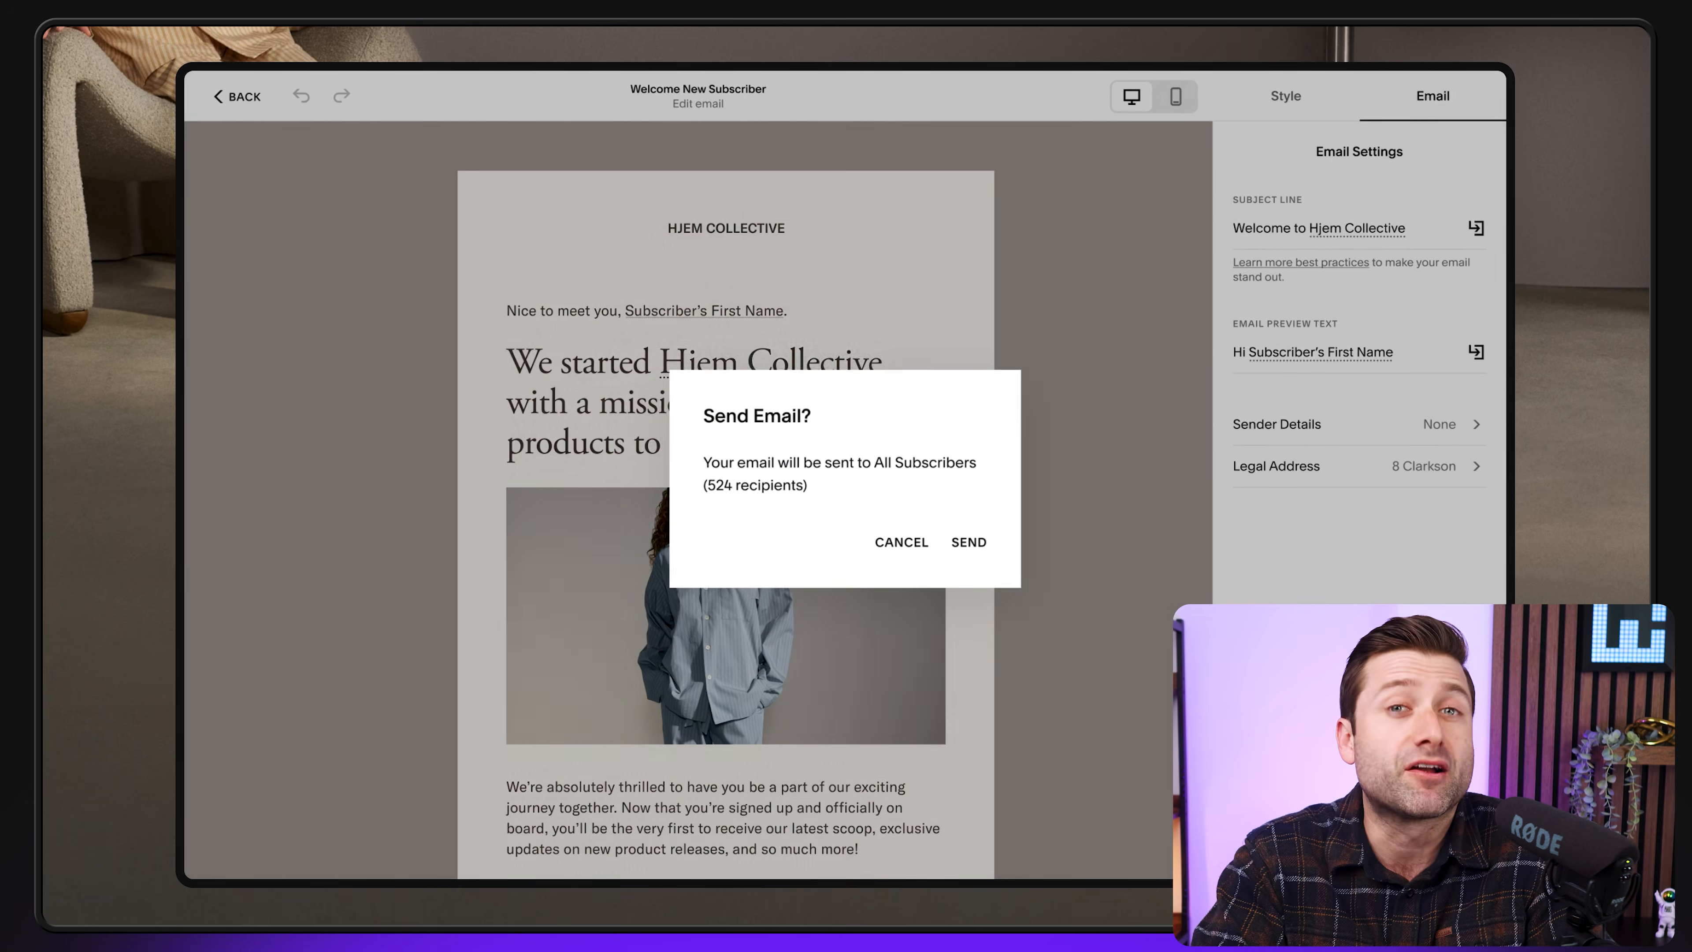
click(986, 547)
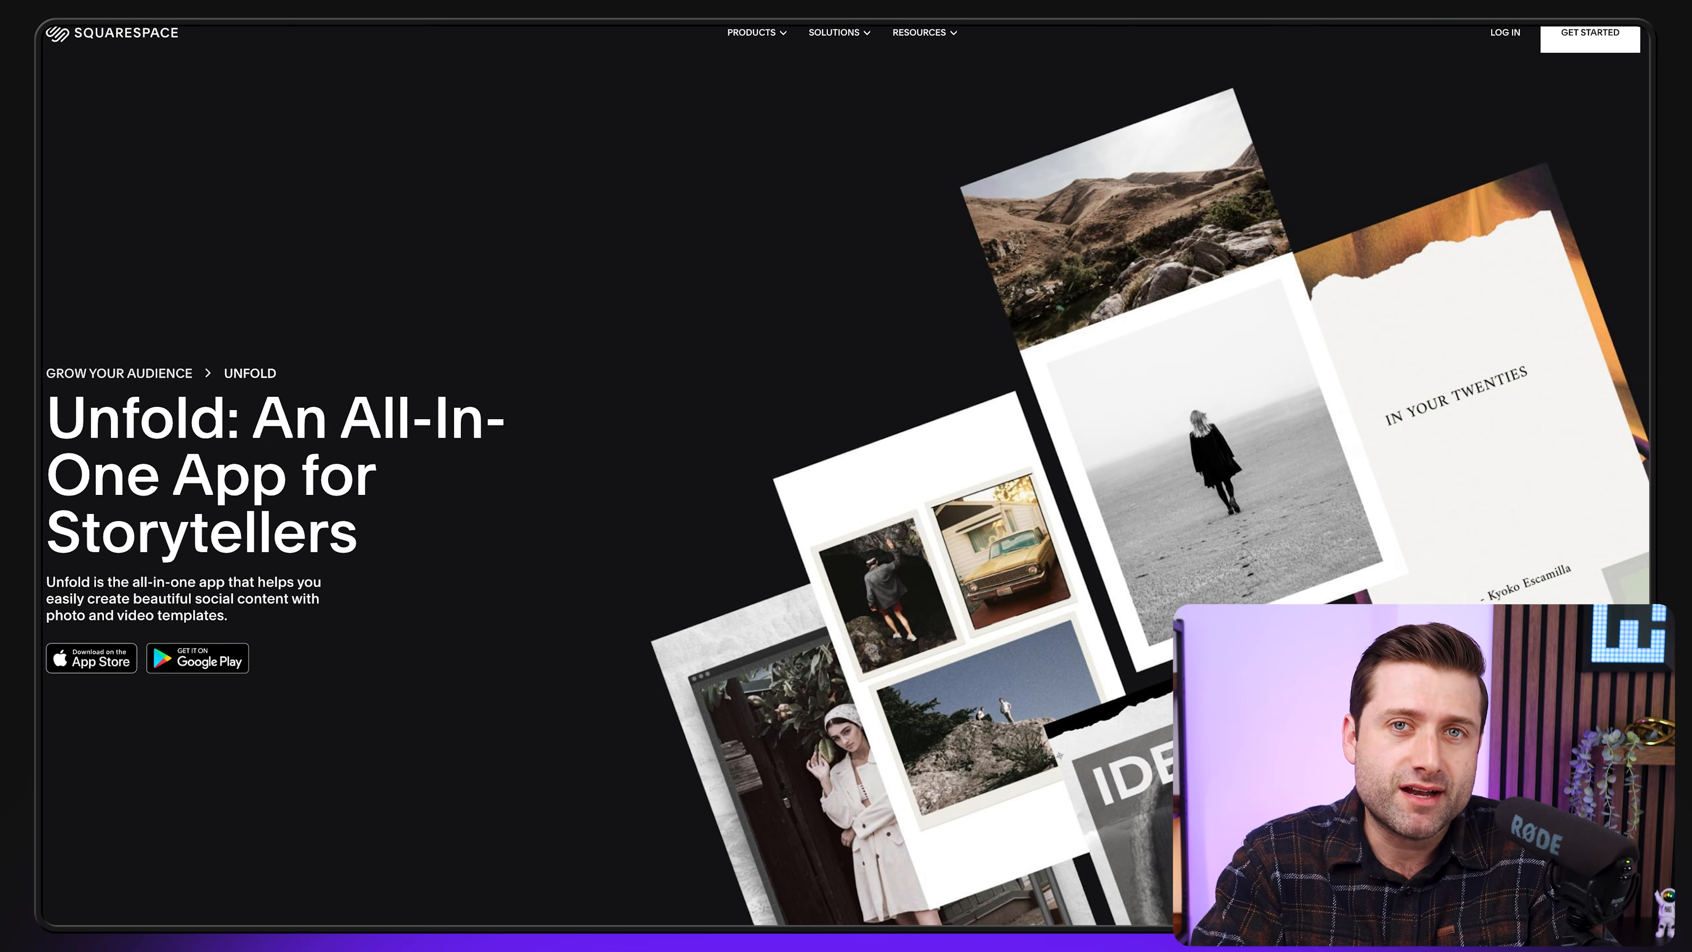
Look over the Unfold product page's introduction and its section on professionally designed social content
scroll(846, 476, down, 5)
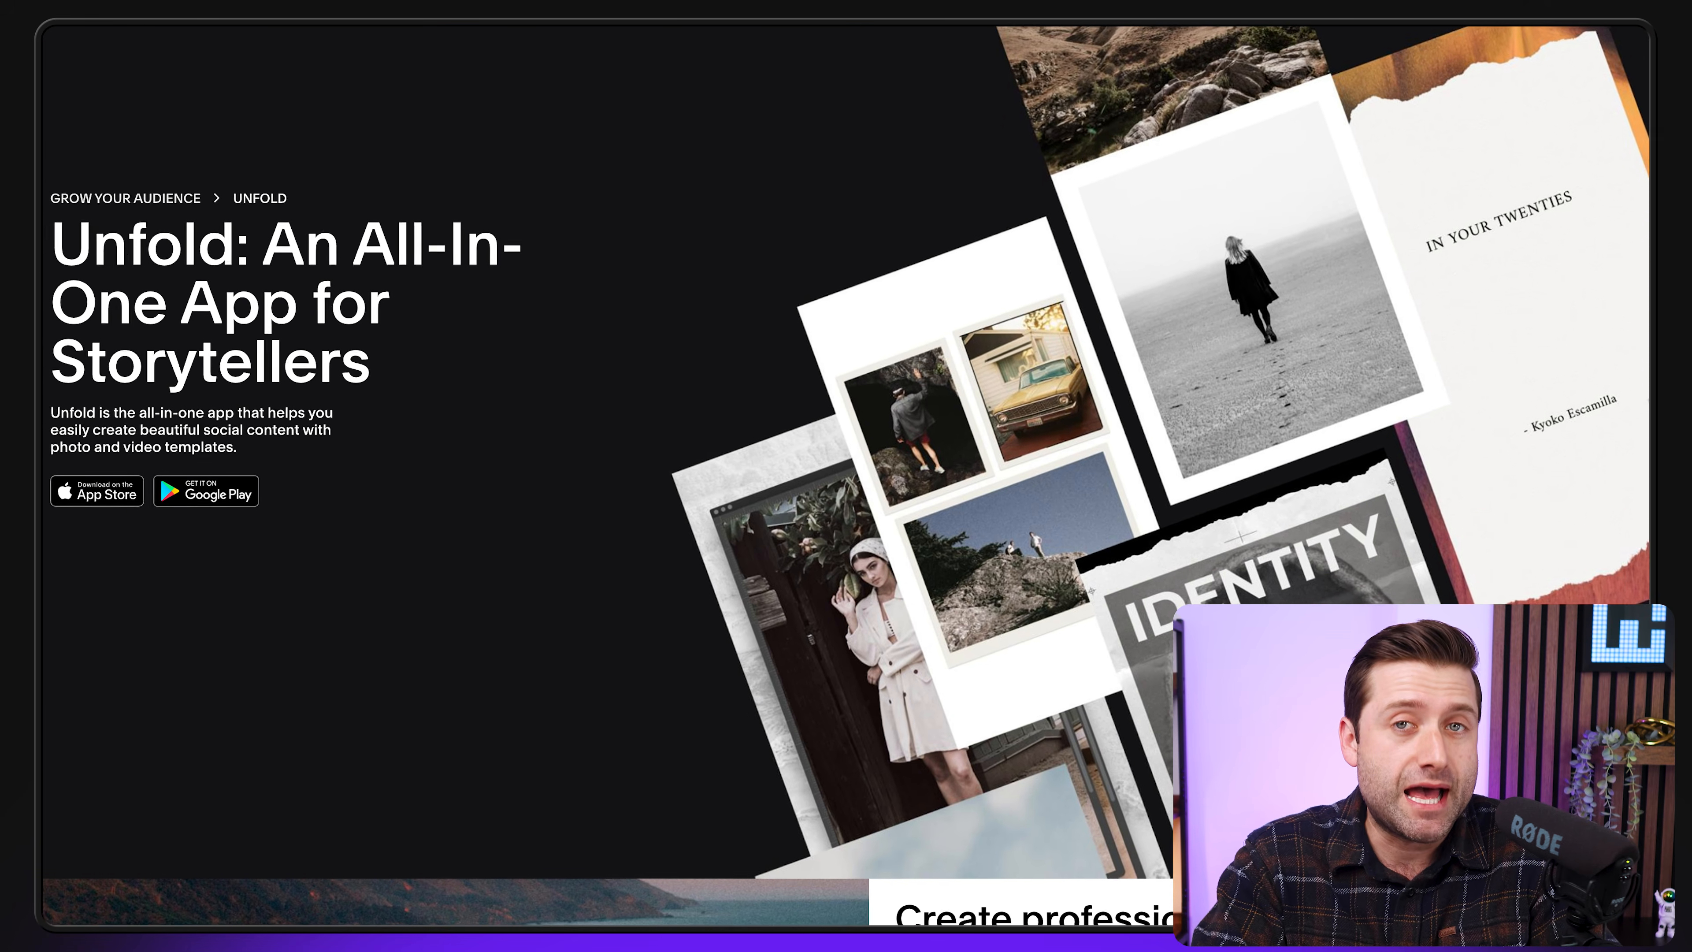
scroll(846, 476, down, 5)
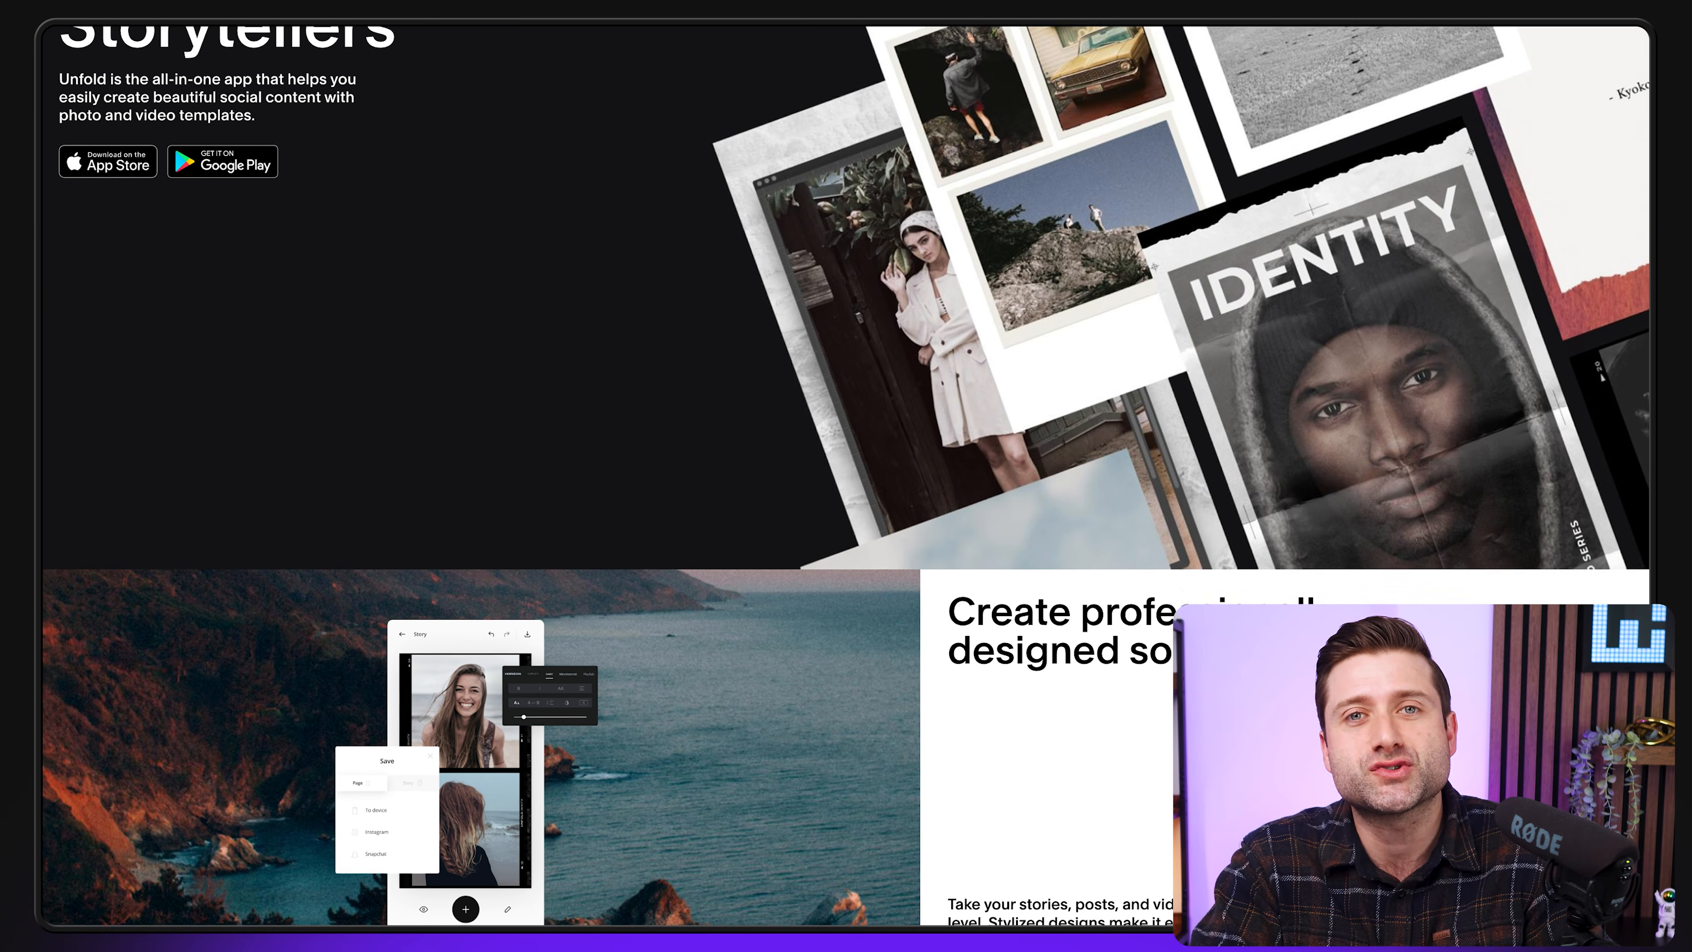